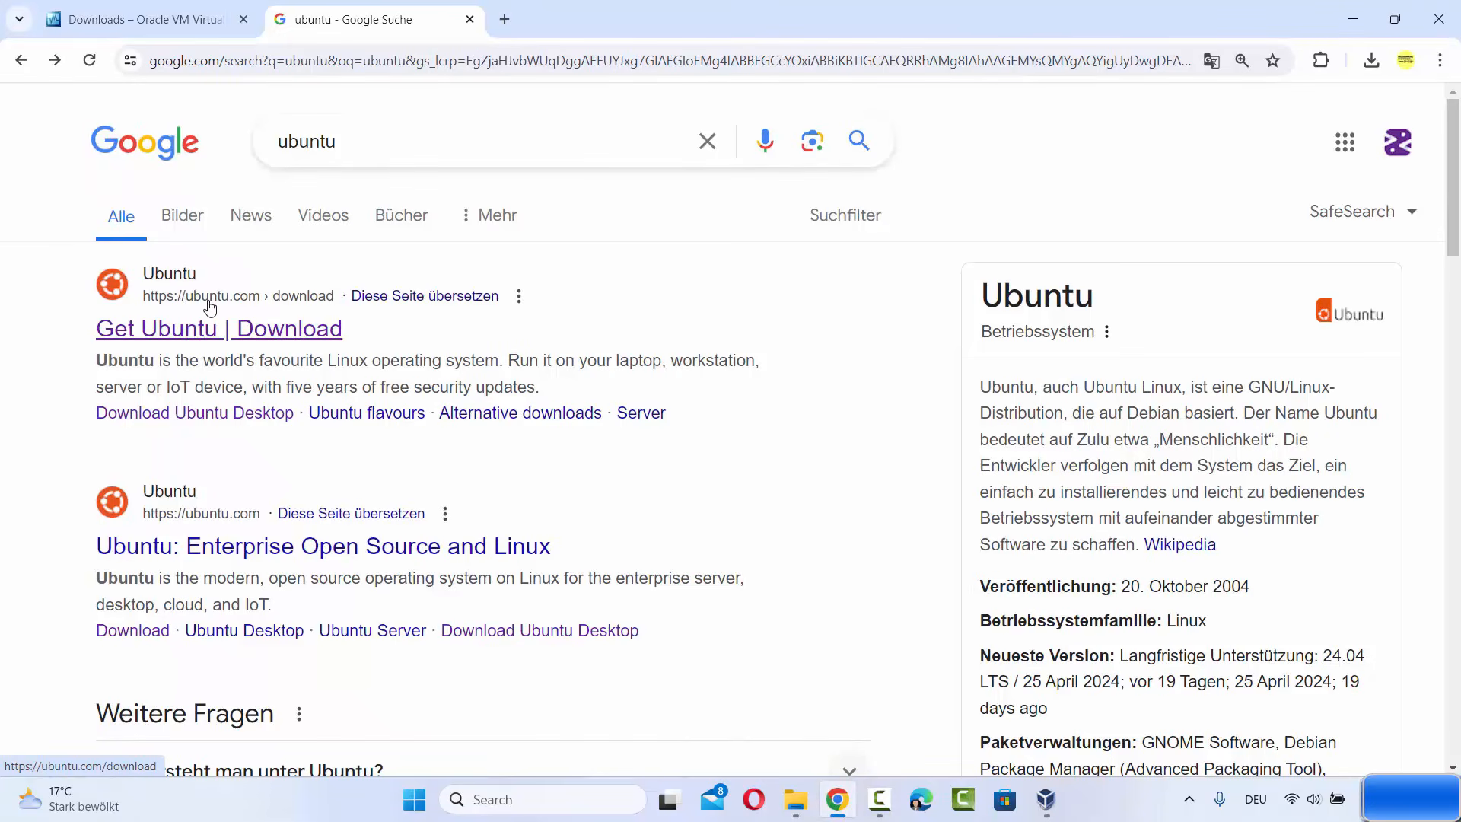
Open Ubuntu's download site from the search results and start downloading the Ubuntu Desktop 24.04 LTS image.
{"action": "left_click", "coordinate": [208, 345]}
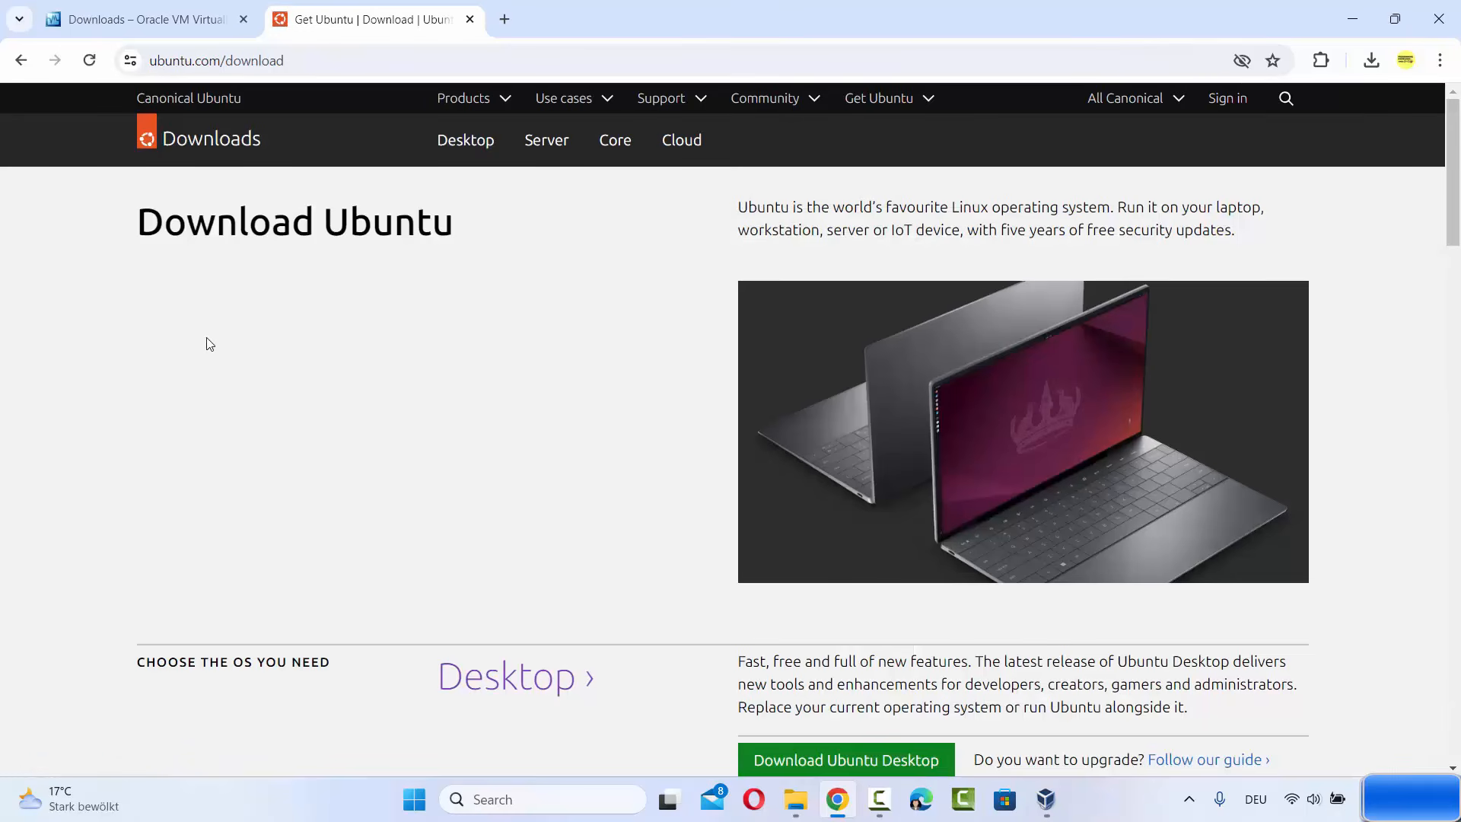
{"action": "left_click", "coordinate": [467, 147]}
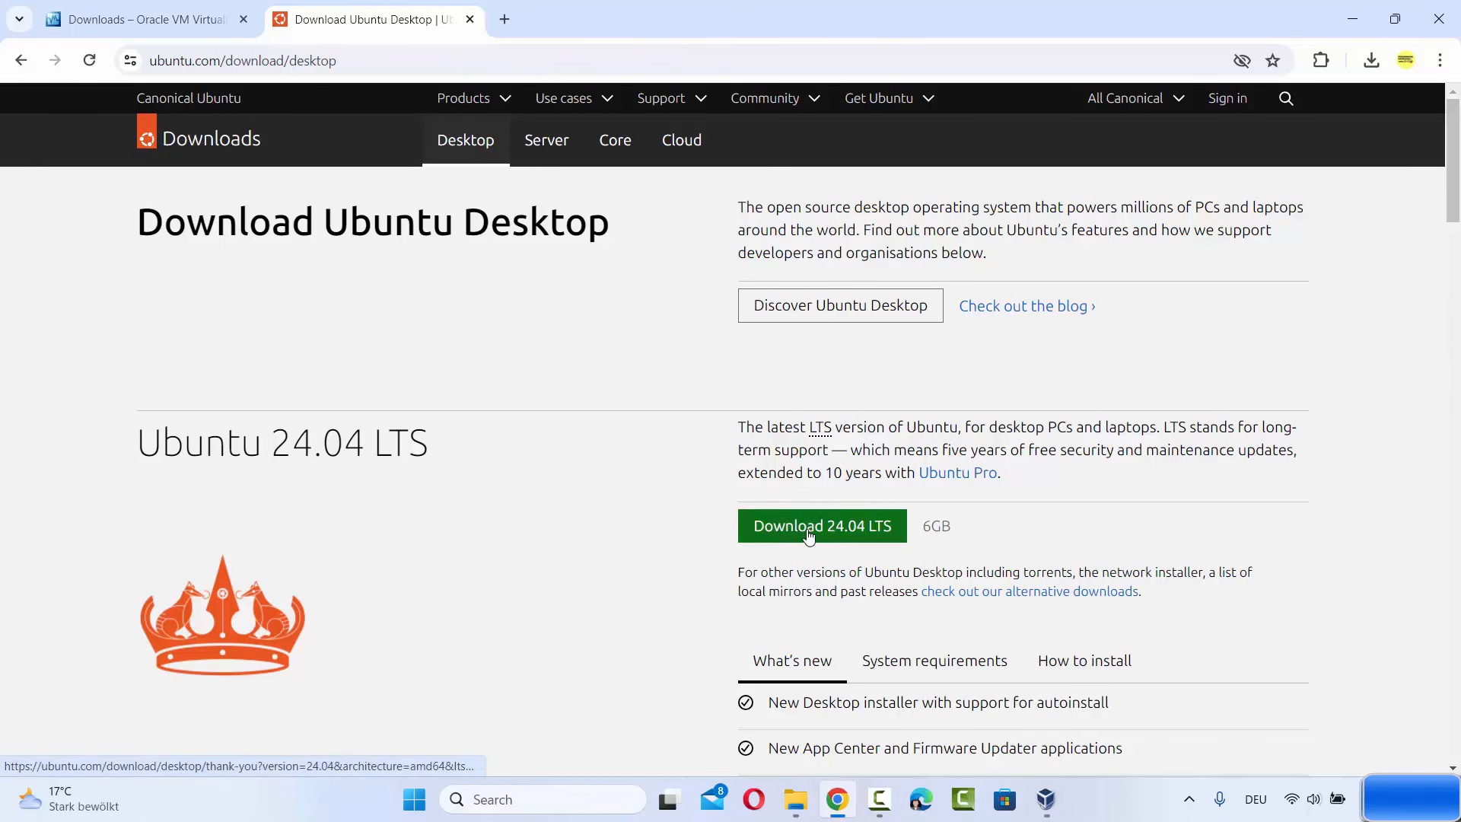
{"action": "left_click", "coordinate": [852, 539]}
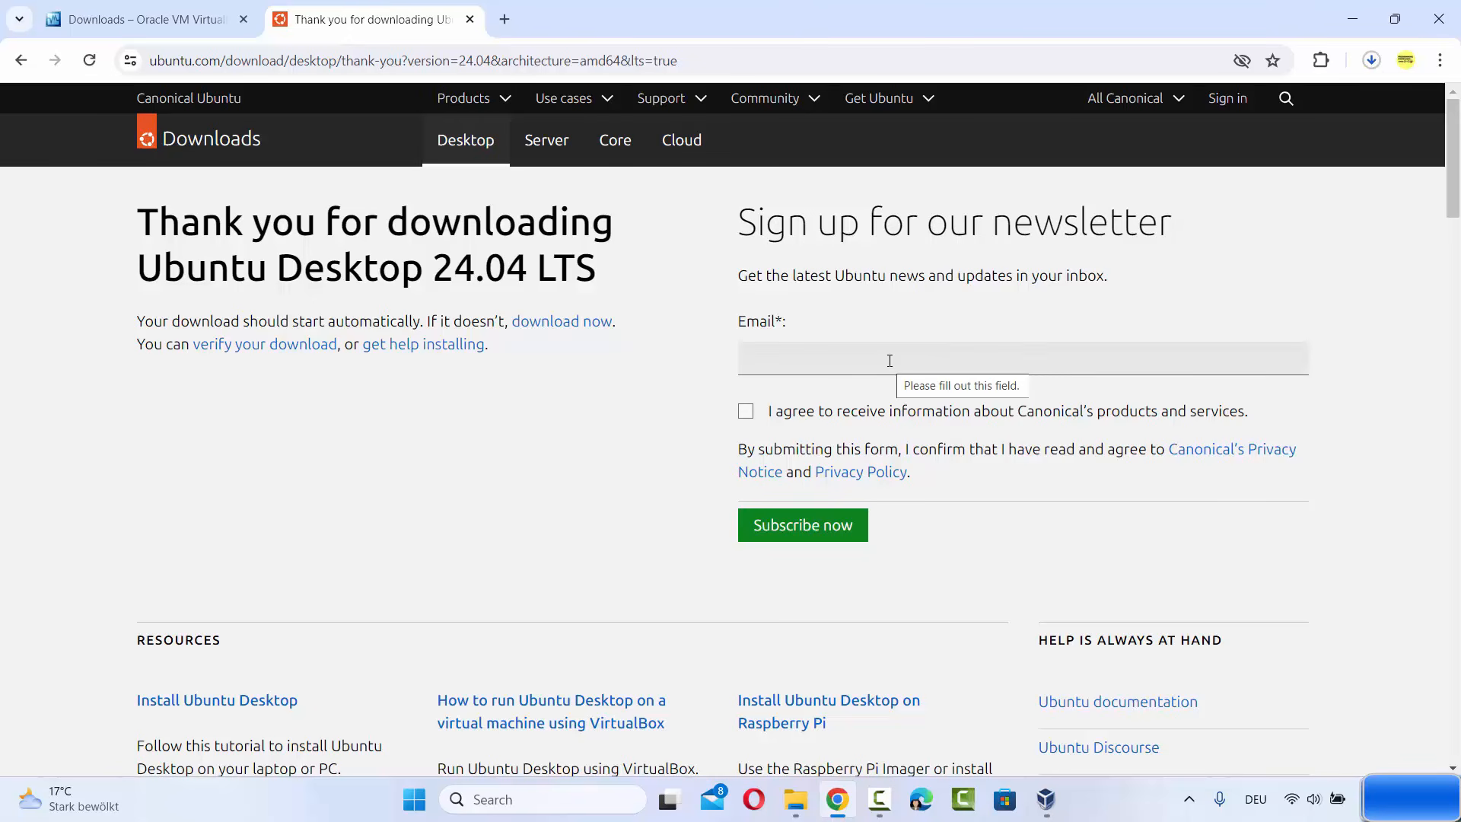
Cancel the running download of the Ubuntu 24.04 desktop ISO and close the recent download history.
{"action": "left_click", "coordinate": [1372, 60]}
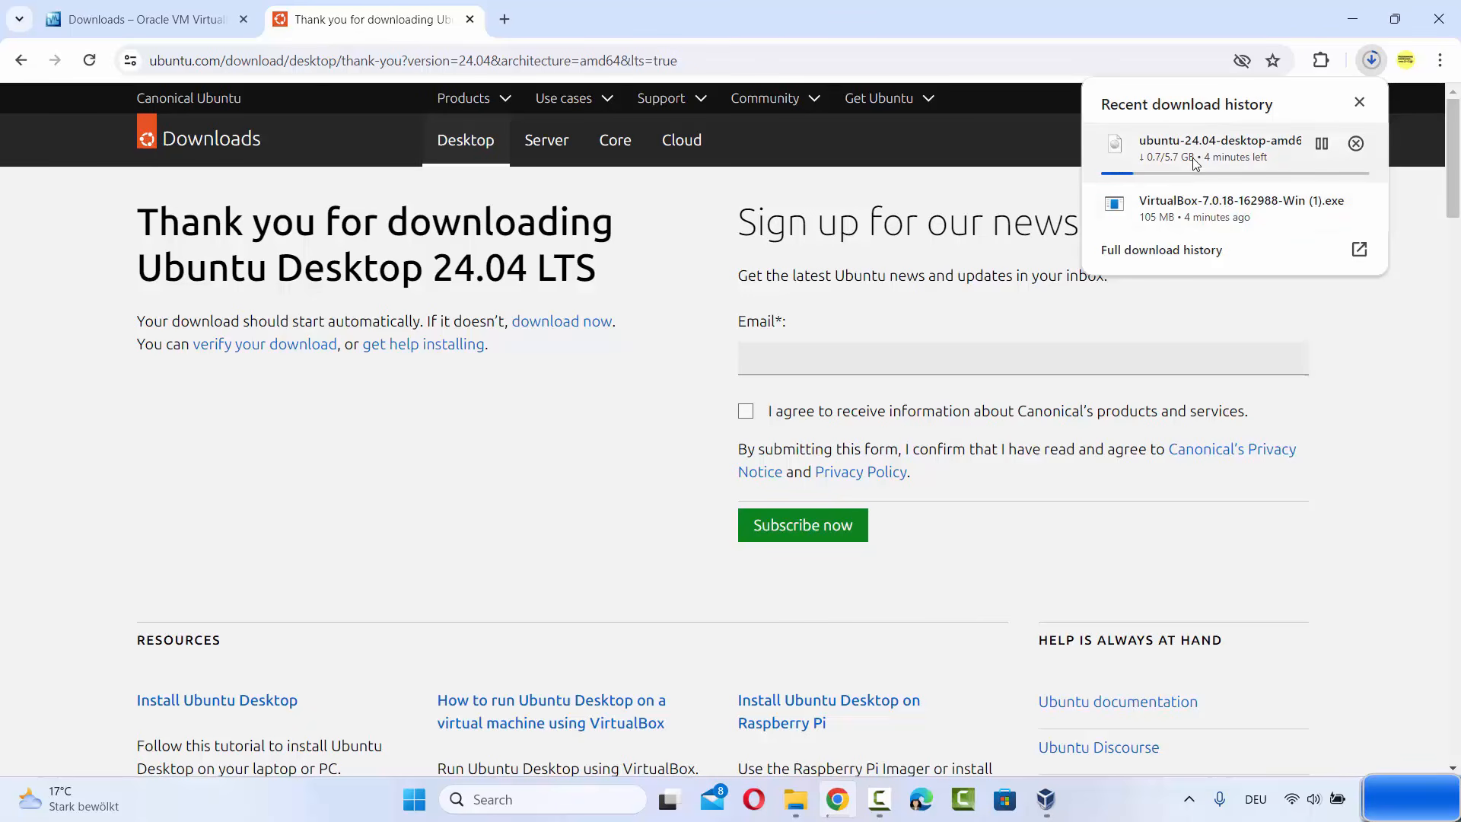
{"action": "left_click", "coordinate": [1356, 144]}
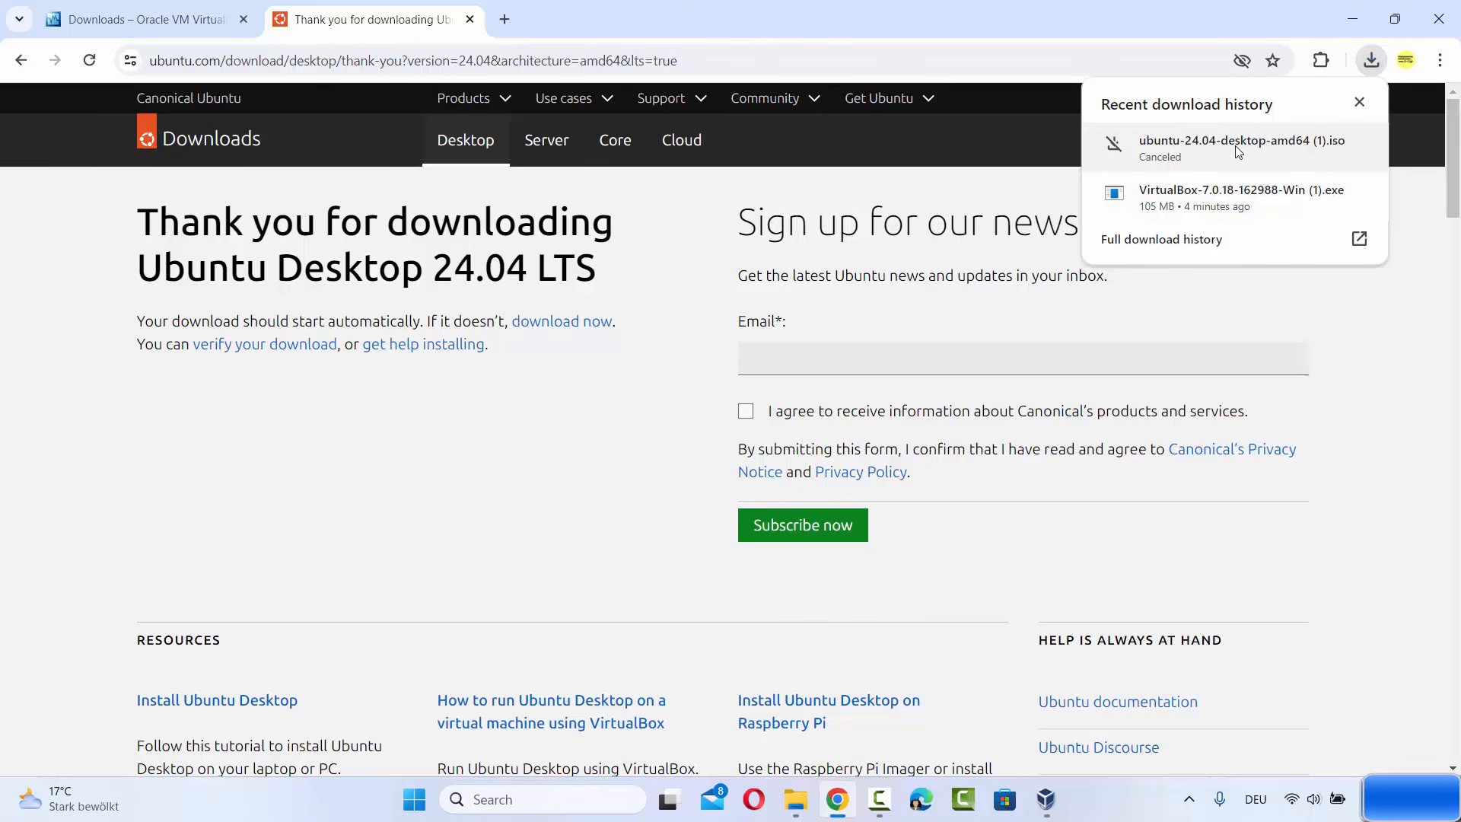
{"action": "left_click", "coordinate": [1357, 325]}
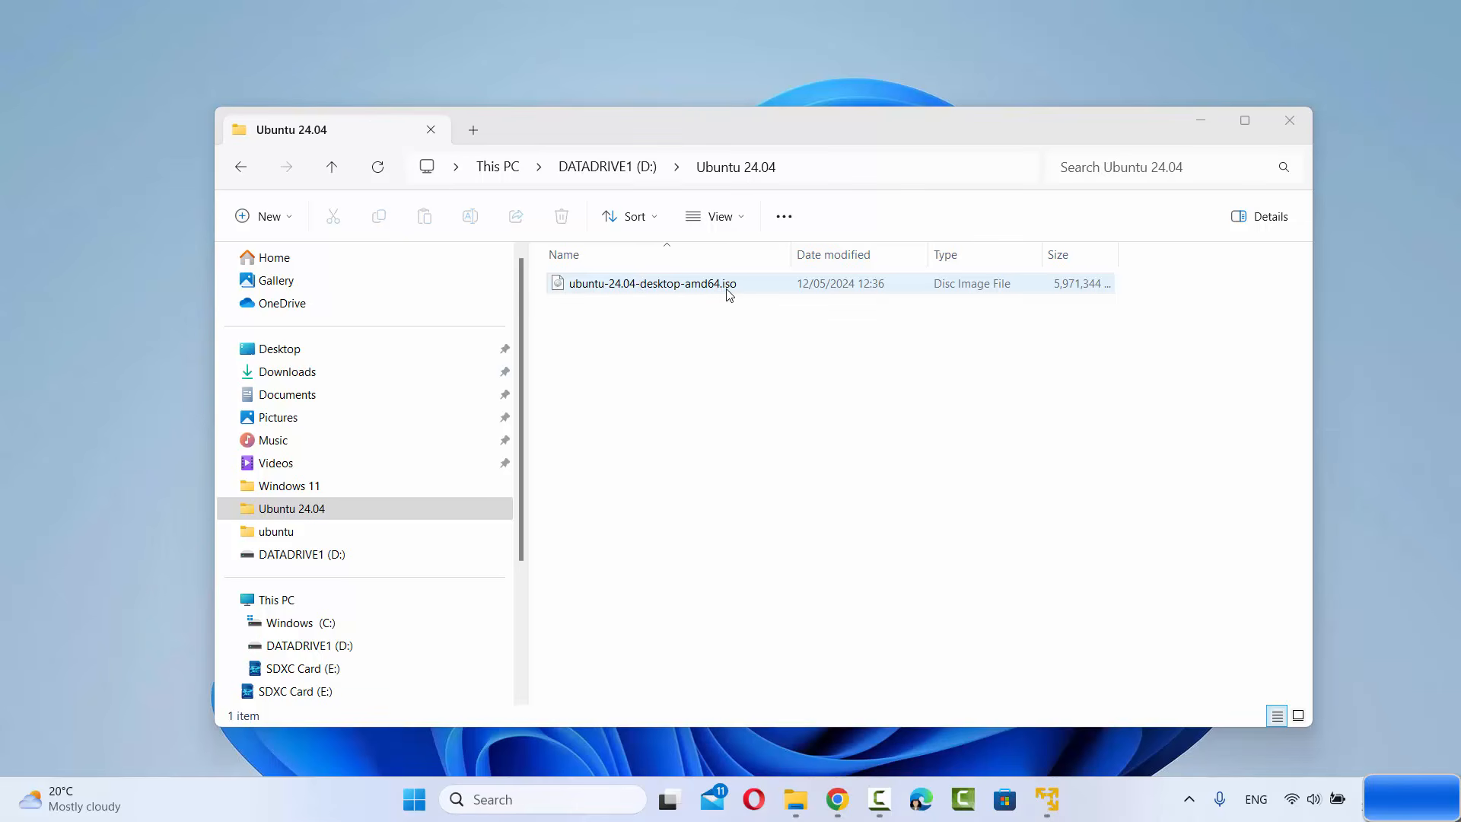
Minimize the Ubuntu 24.04 folder window, switch to VMware Workstation 17 Player and start a new virtual machine without choosing an installer image.
{"action": "left_click", "coordinate": [1047, 349]}
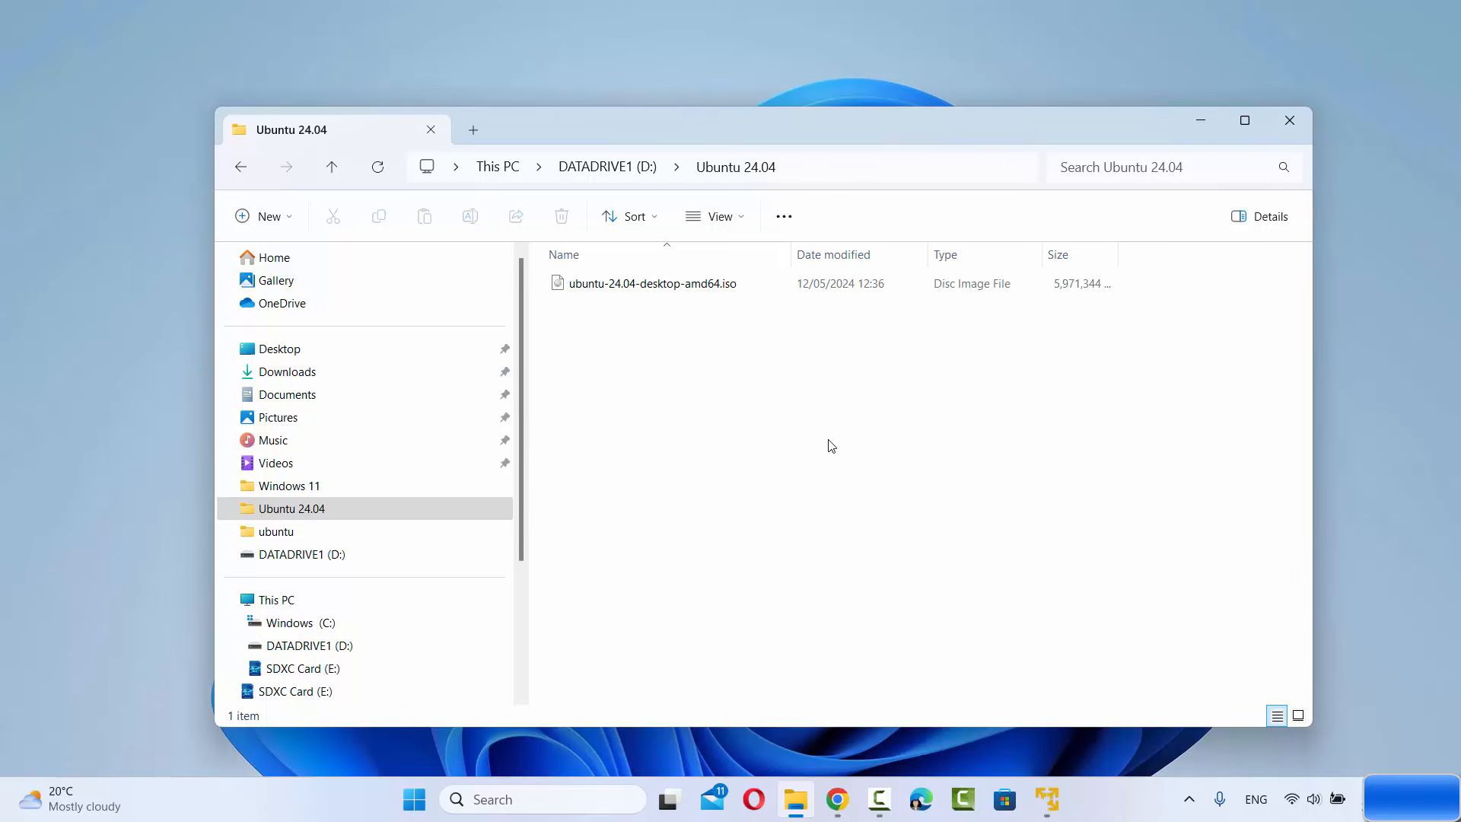
{"action": "left_click", "coordinate": [1198, 125]}
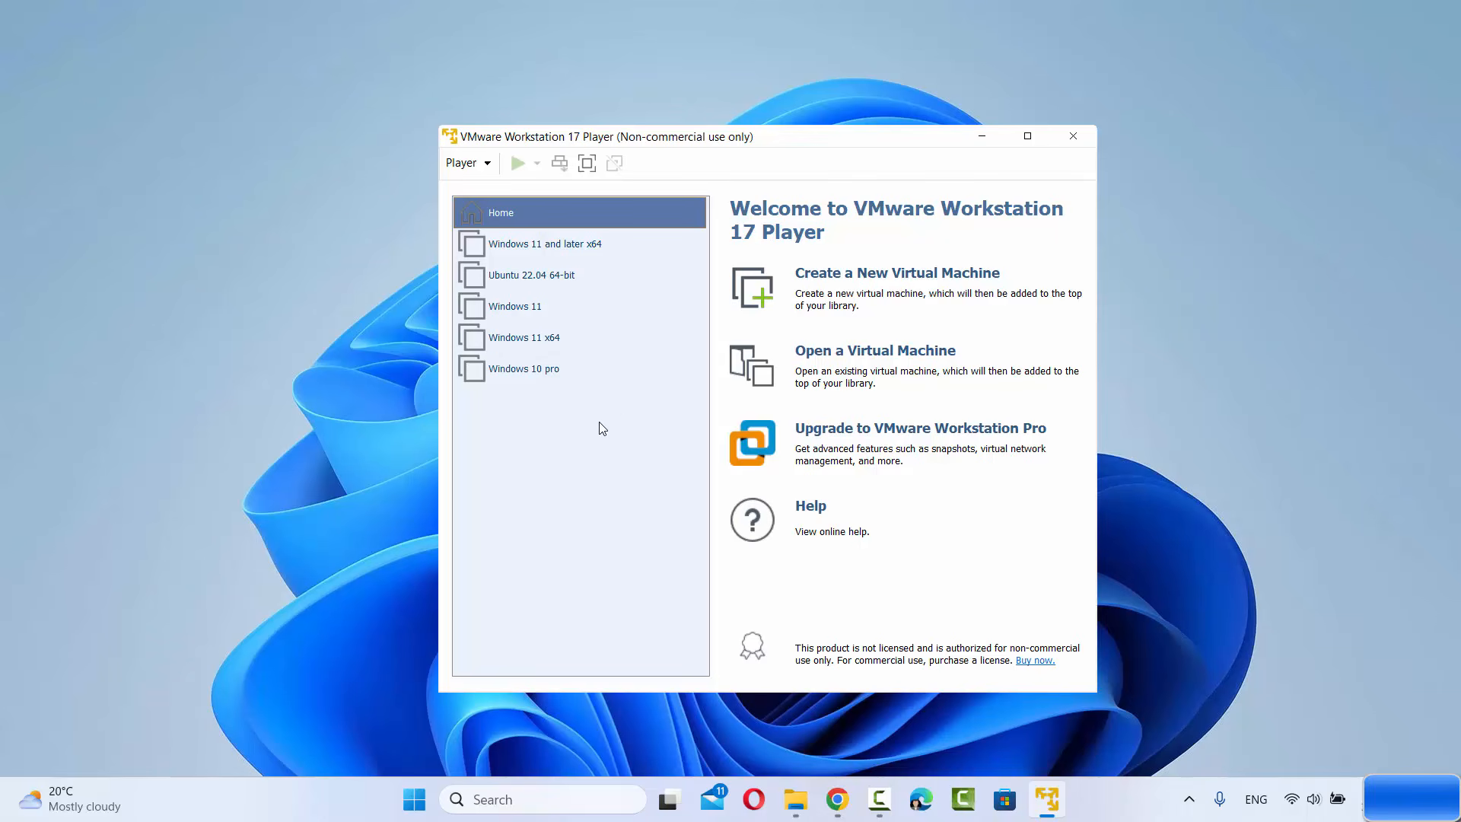
{"action": "left_click", "coordinate": [842, 286]}
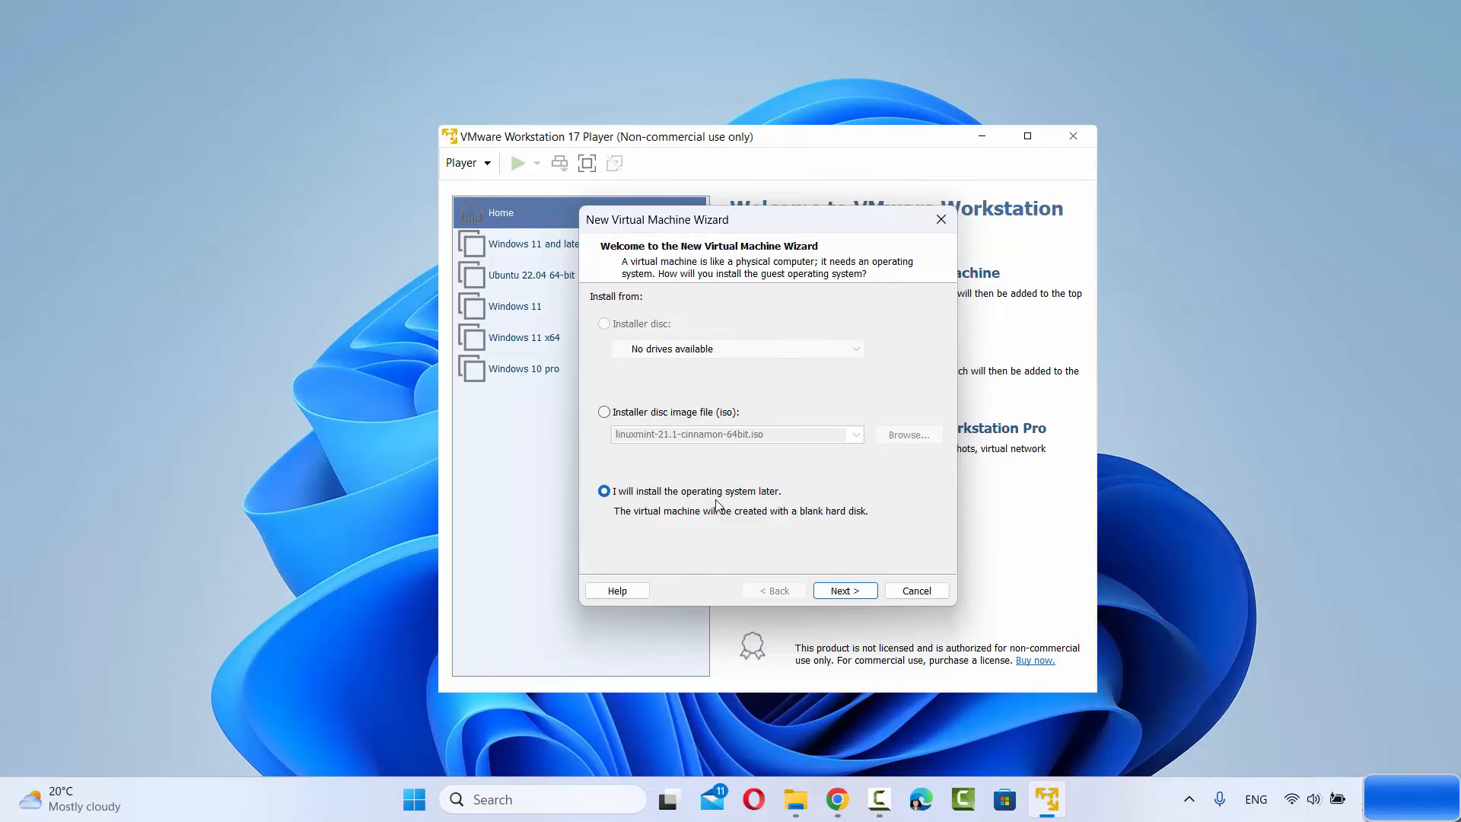
{"action": "left_click", "coordinate": [845, 591]}
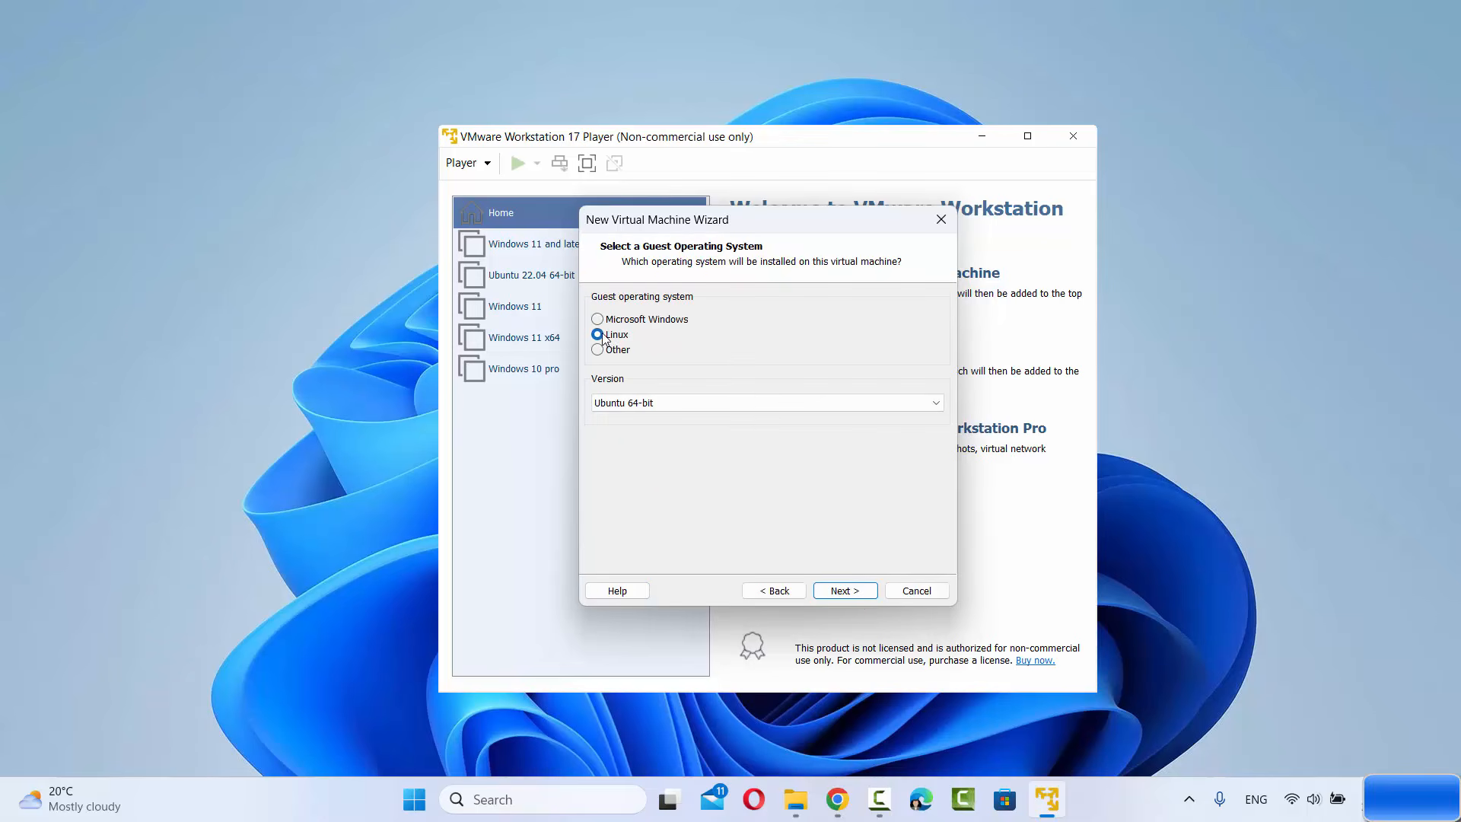
Set the guest operating system to Linux with version Ubuntu 64-bit and continue to the naming page.
{"action": "left_click", "coordinate": [672, 404]}
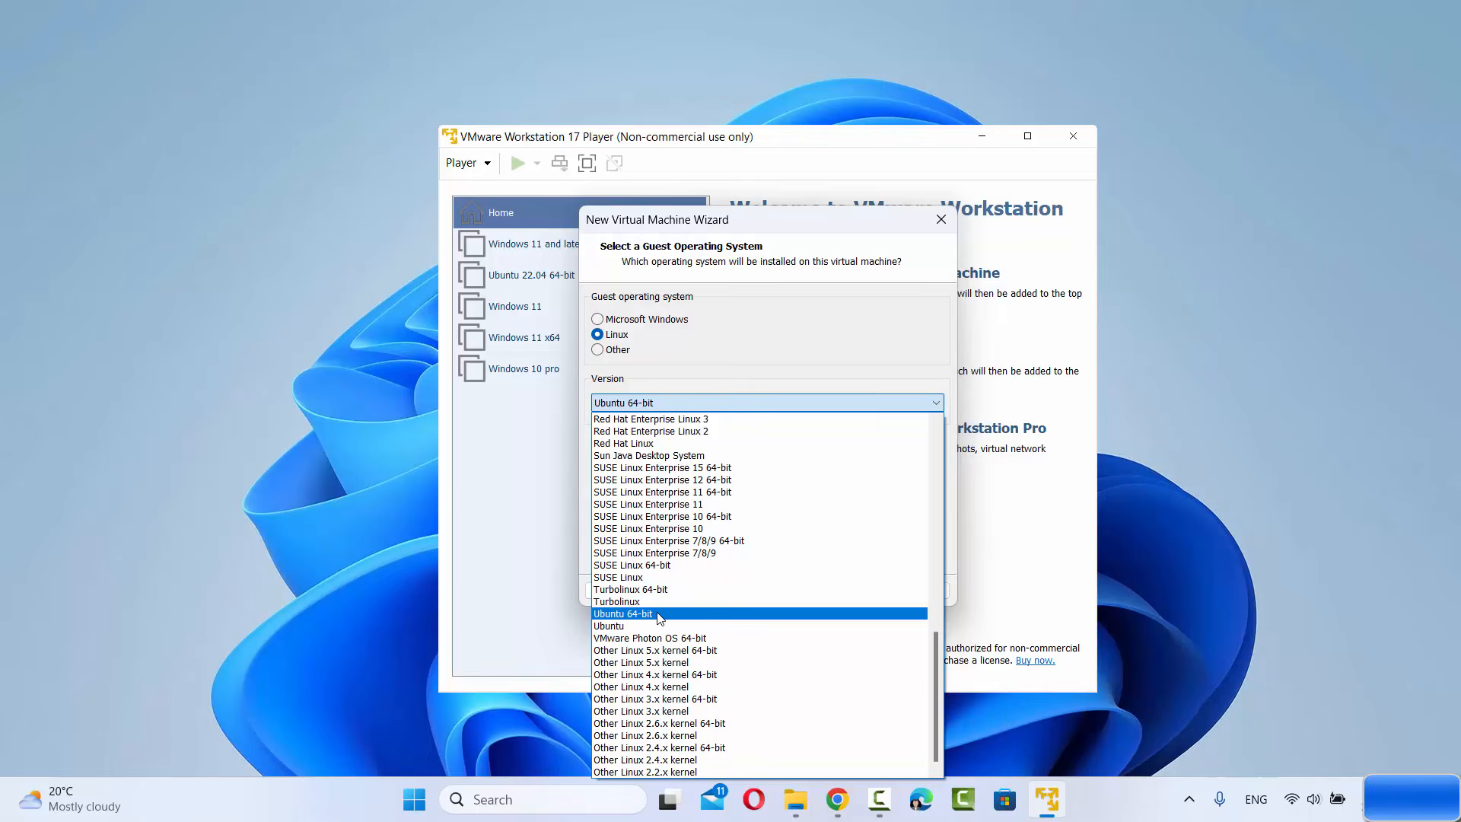
{"action": "left_click", "coordinate": [659, 618]}
{"action": "left_click", "coordinate": [650, 407]}
{"action": "left_click", "coordinate": [640, 614]}
{"action": "left_click", "coordinate": [659, 404]}
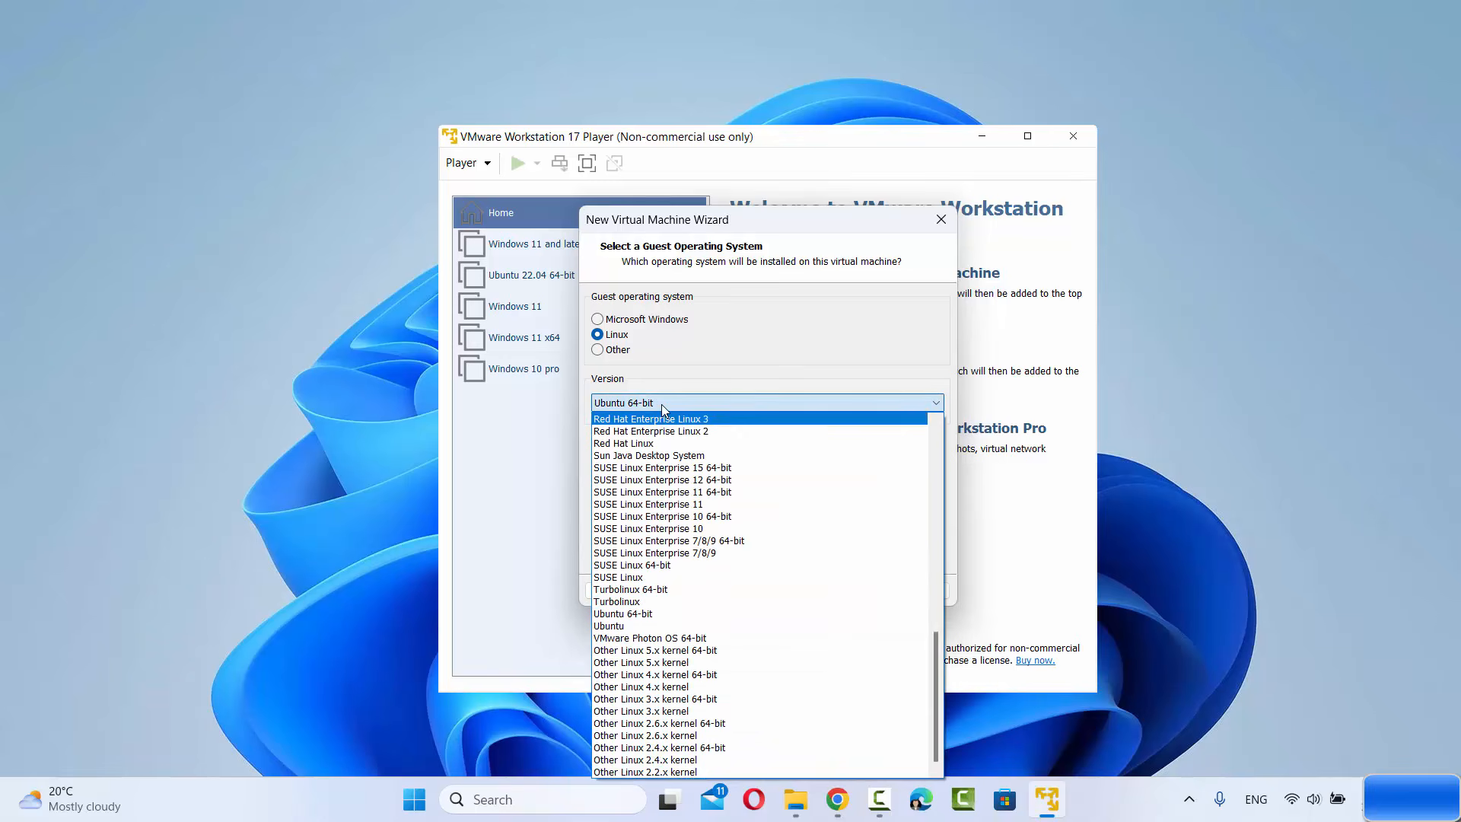
{"action": "left_click", "coordinate": [661, 404]}
{"action": "left_click", "coordinate": [660, 404]}
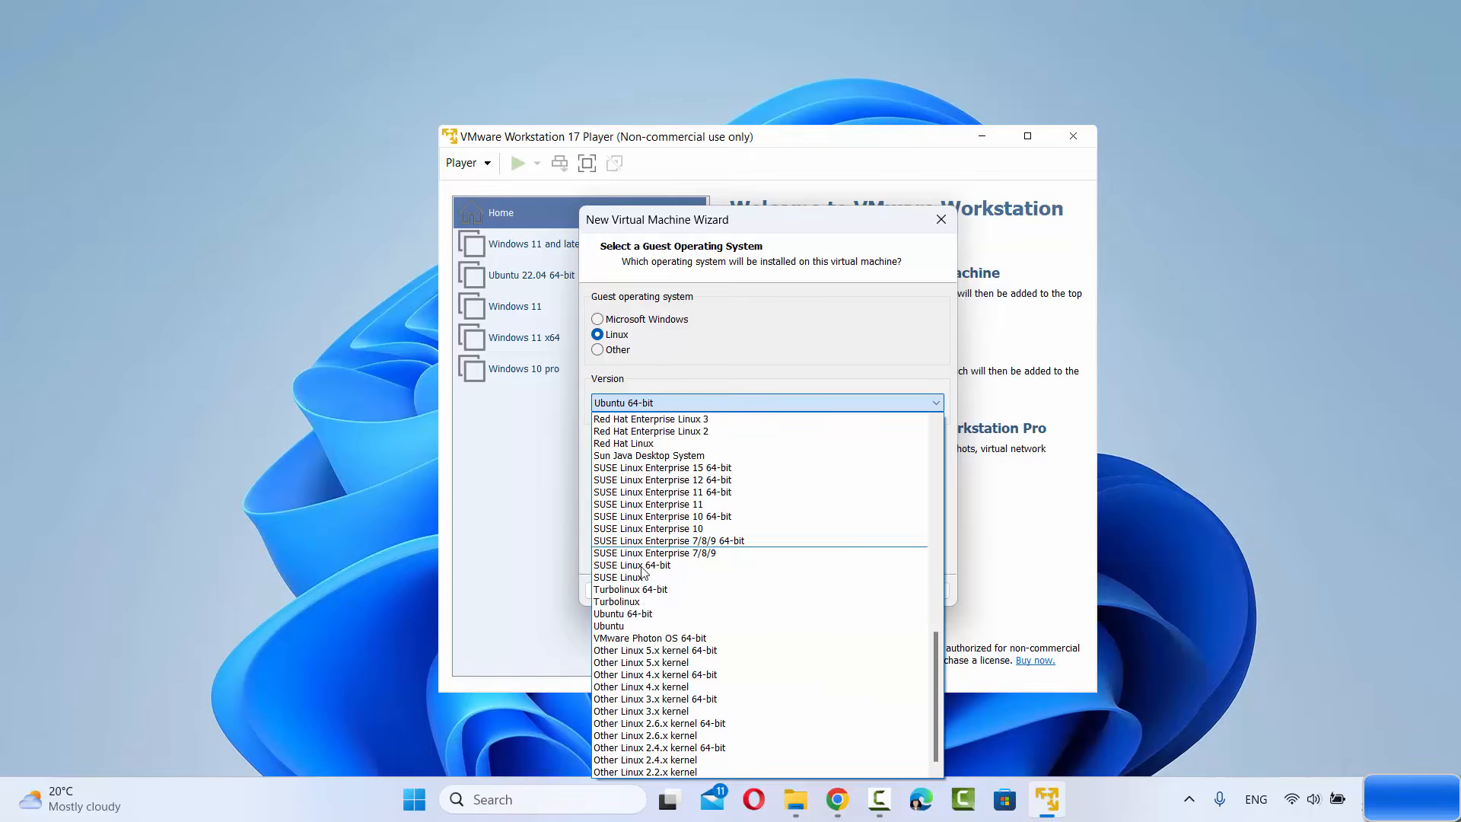
{"action": "left_click", "coordinate": [640, 615]}
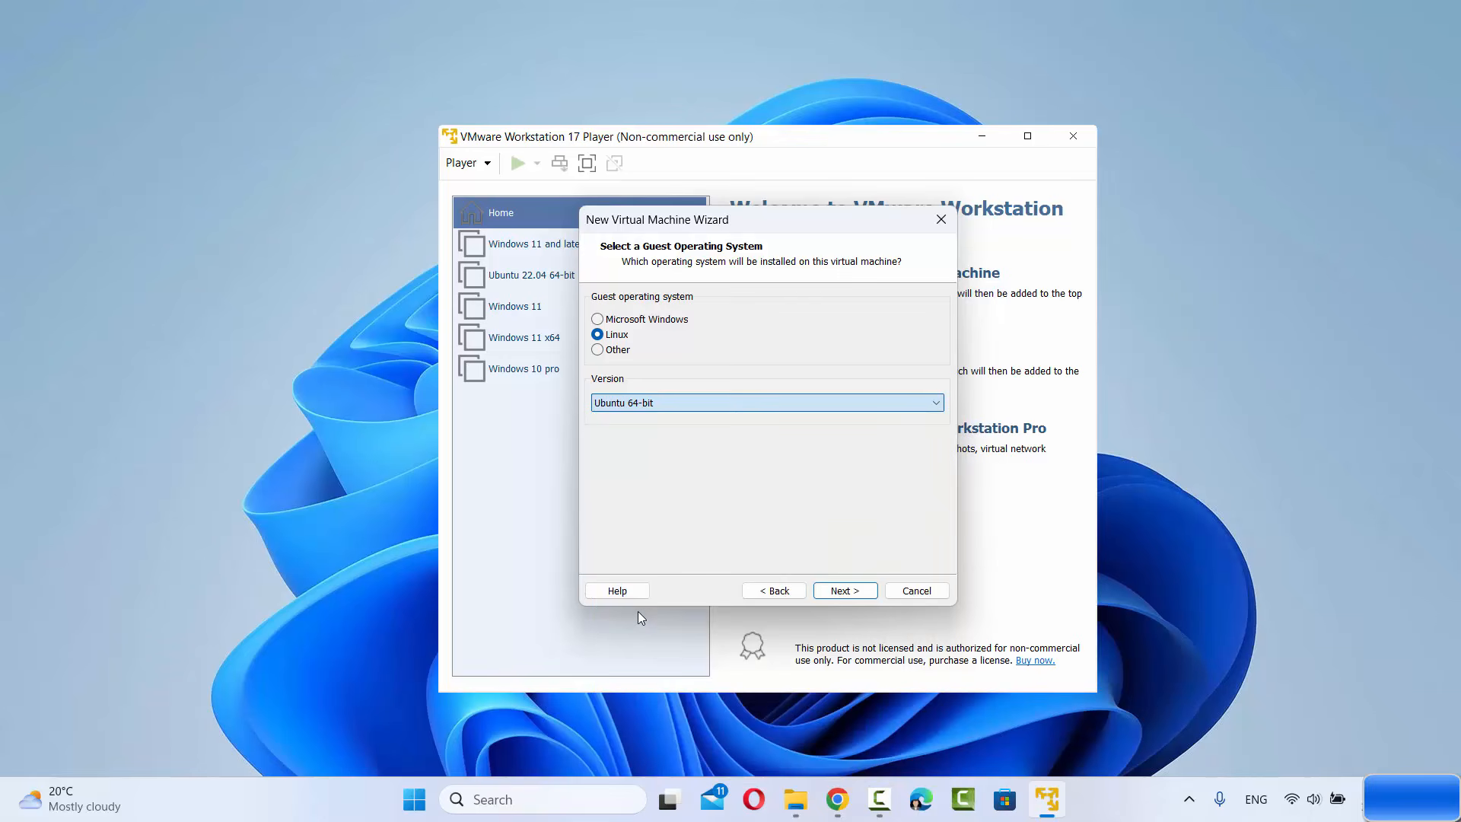
{"action": "left_click", "coordinate": [840, 591]}
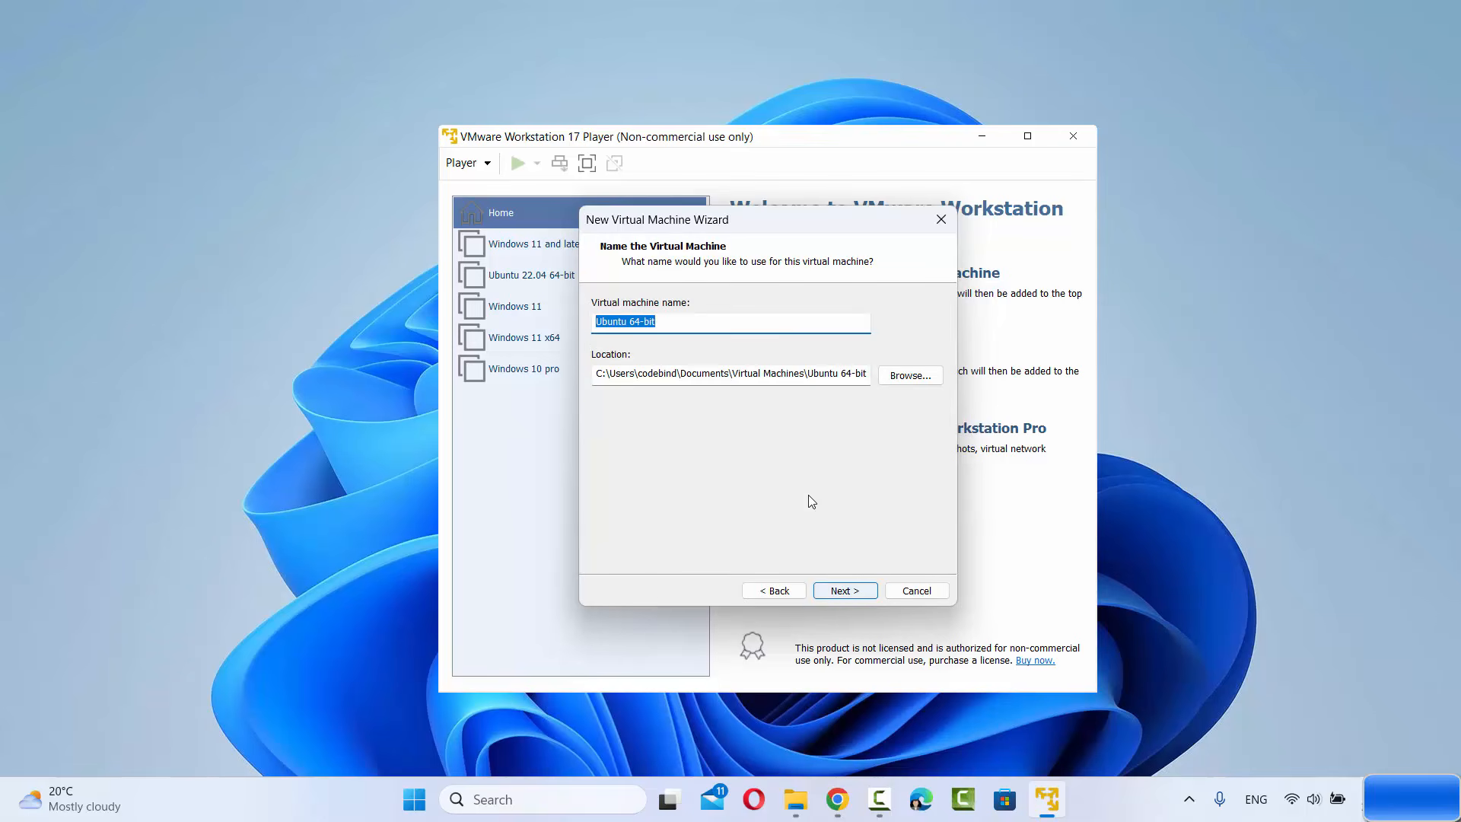
Name the virtual machine "Ubuntu 24.04 LTS".
{"action": "double_click", "coordinate": [622, 321]}
{"action": "left_click", "coordinate": [659, 324]}
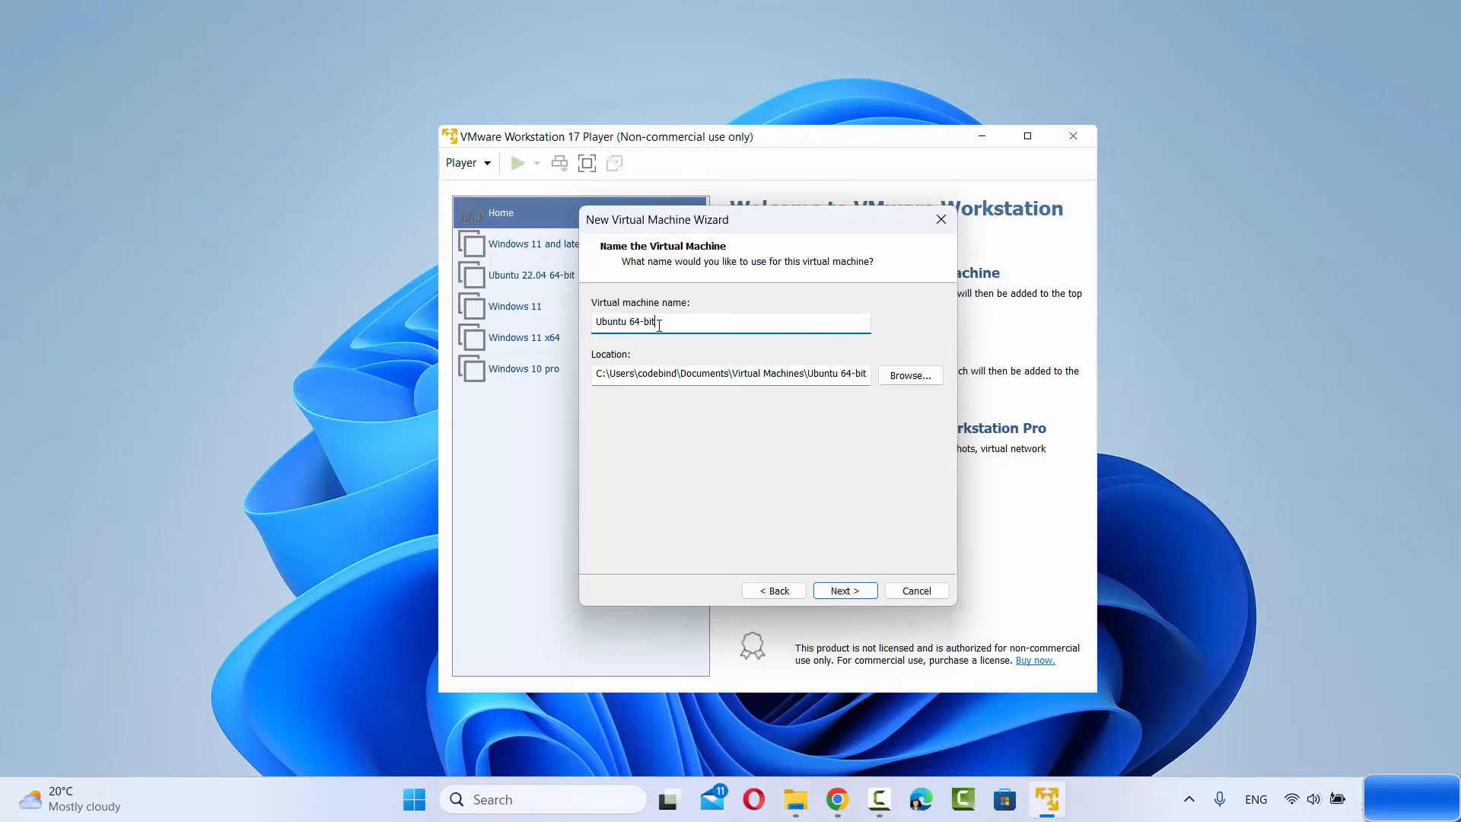
{"action": "double_click", "coordinate": [632, 322]}
{"action": "type", "text": "24.04 LTS"}
Browse for the virtual machine's location and select the DATADRIVE1 (D:) drive under This PC.
{"action": "left_click", "coordinate": [898, 381]}
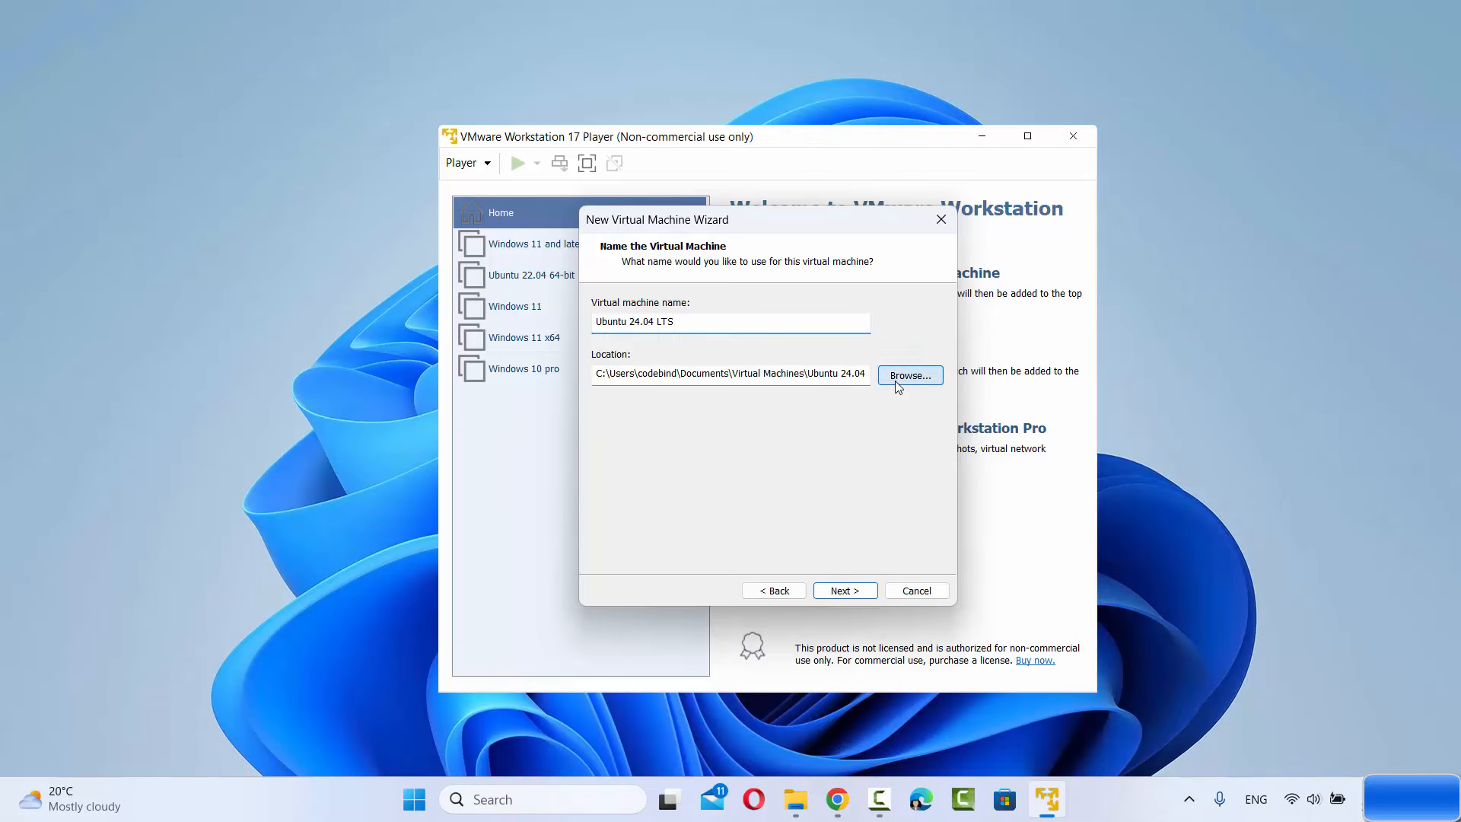
{"action": "scroll", "coordinate": [792, 378], "scroll_direction": "down", "scroll_amount": 1}
{"action": "scroll", "coordinate": [789, 378], "scroll_direction": "up", "scroll_amount": 8}
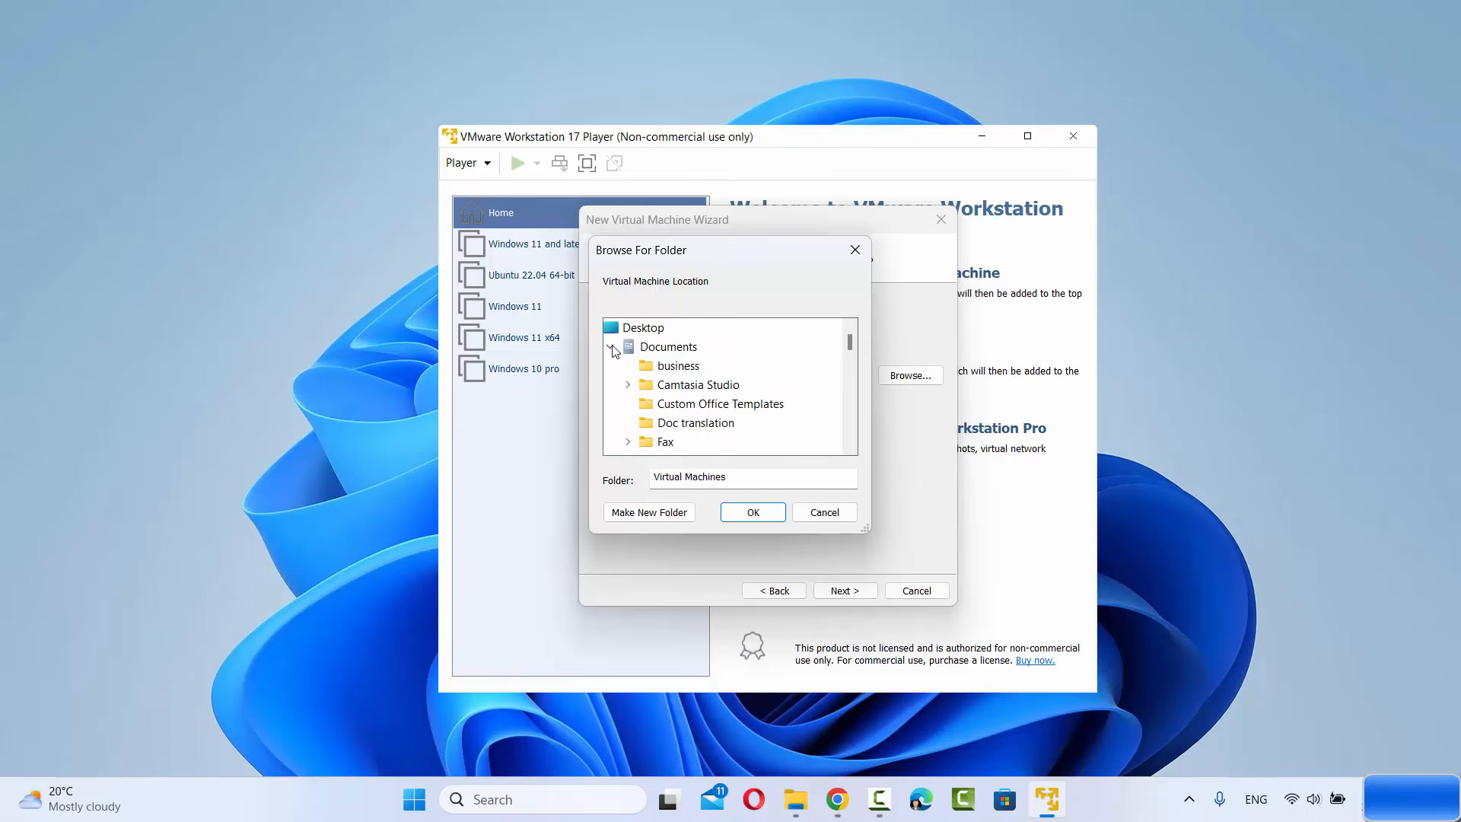
{"action": "double_click", "coordinate": [689, 347]}
{"action": "scroll", "coordinate": [712, 365], "scroll_direction": "down", "scroll_amount": 3}
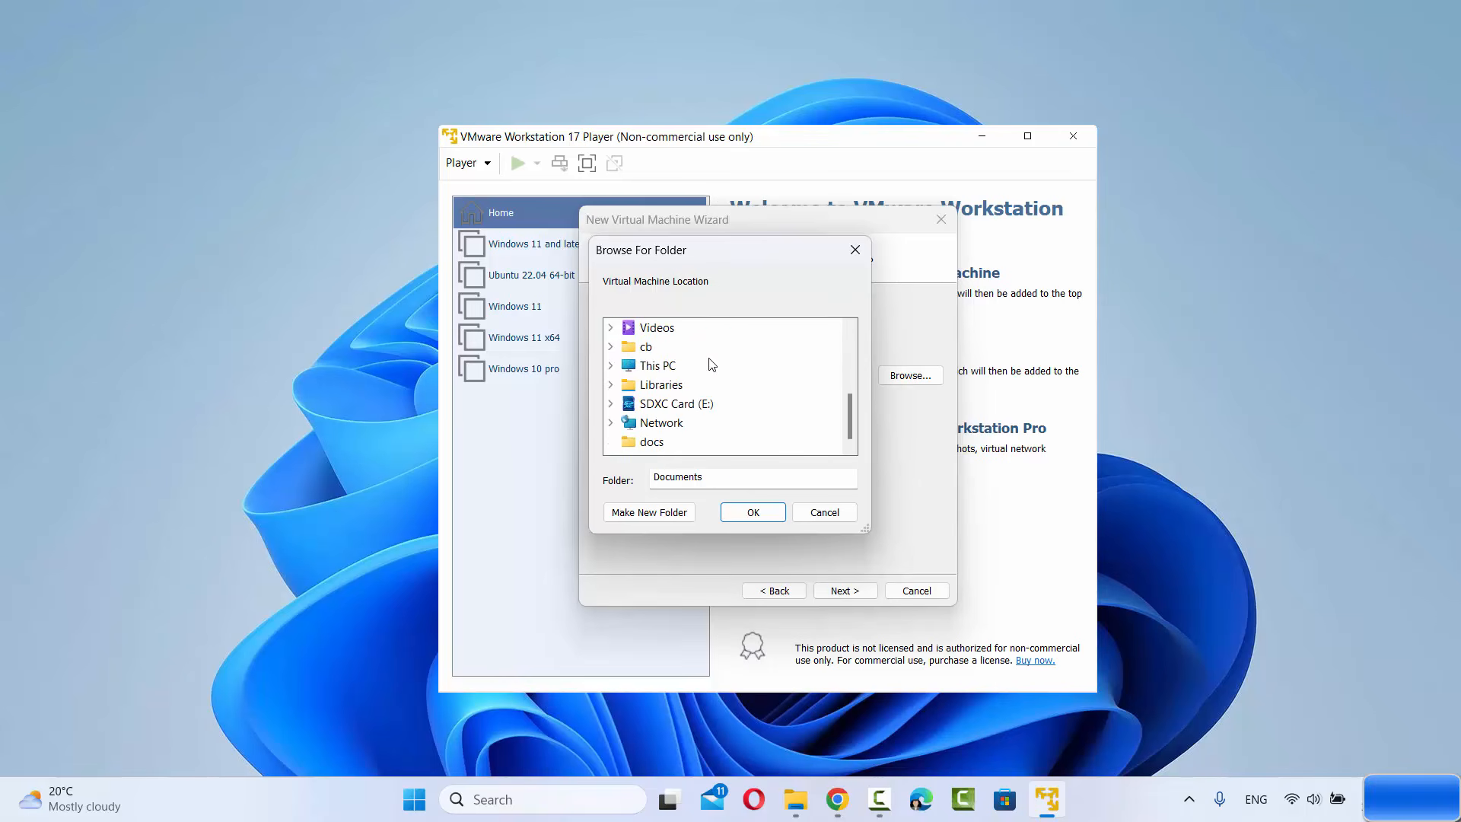
{"action": "left_click", "coordinate": [612, 366]}
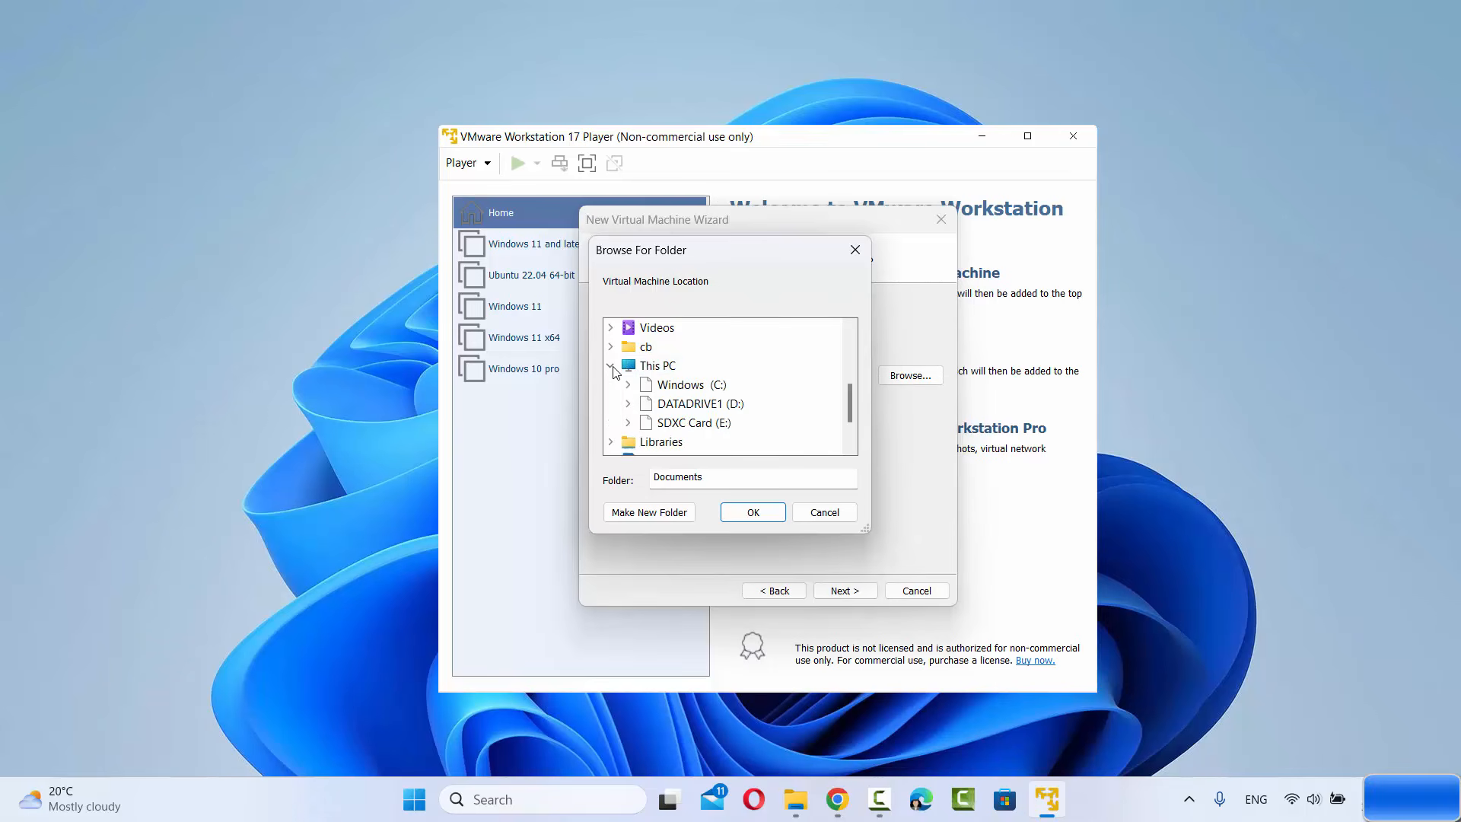
{"action": "double_click", "coordinate": [725, 407]}
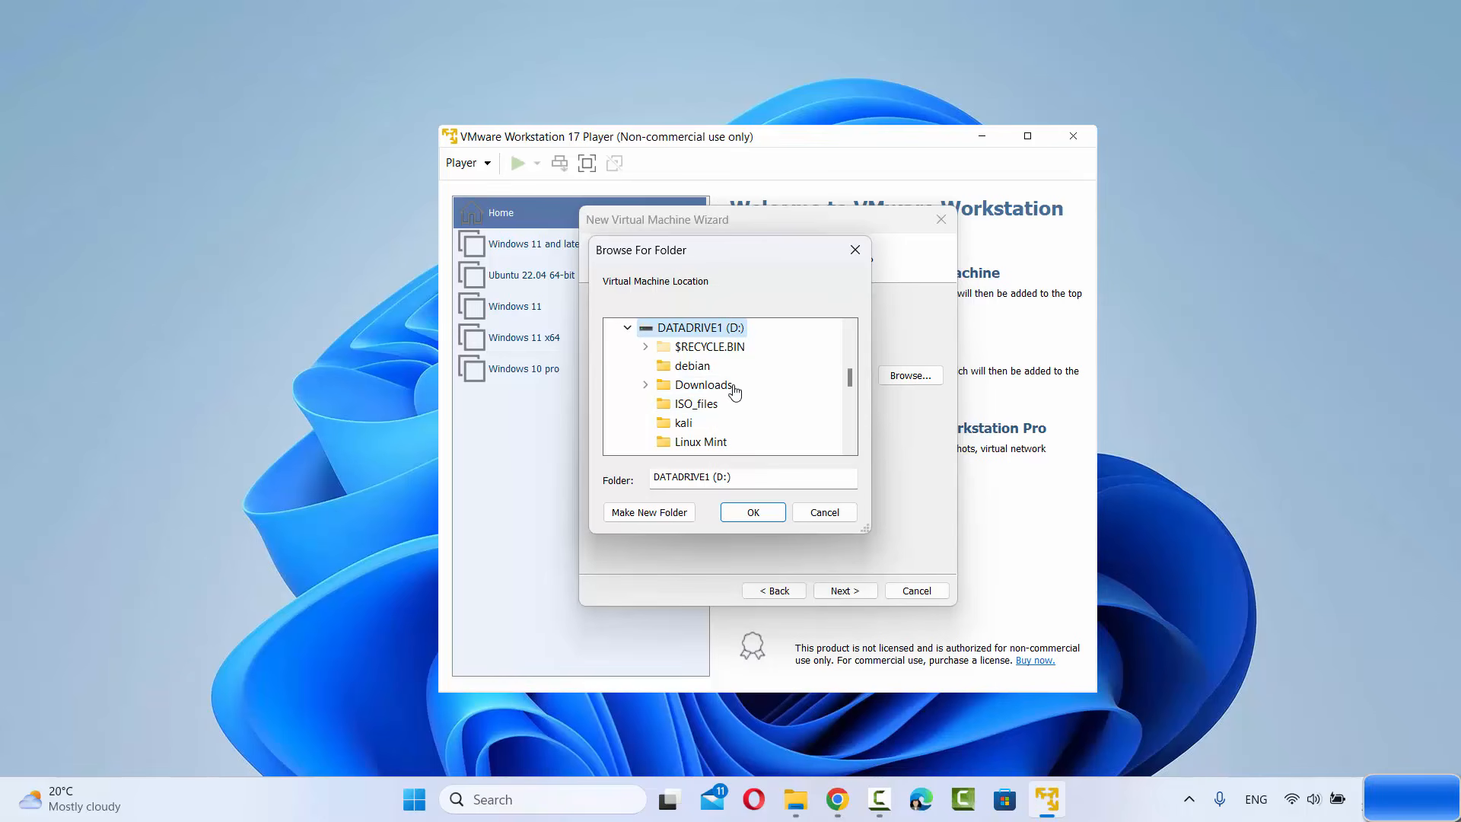
{"action": "scroll", "coordinate": [761, 401], "scroll_direction": "down", "scroll_amount": 2}
{"action": "scroll", "coordinate": [777, 411], "scroll_direction": "up", "scroll_amount": 3}
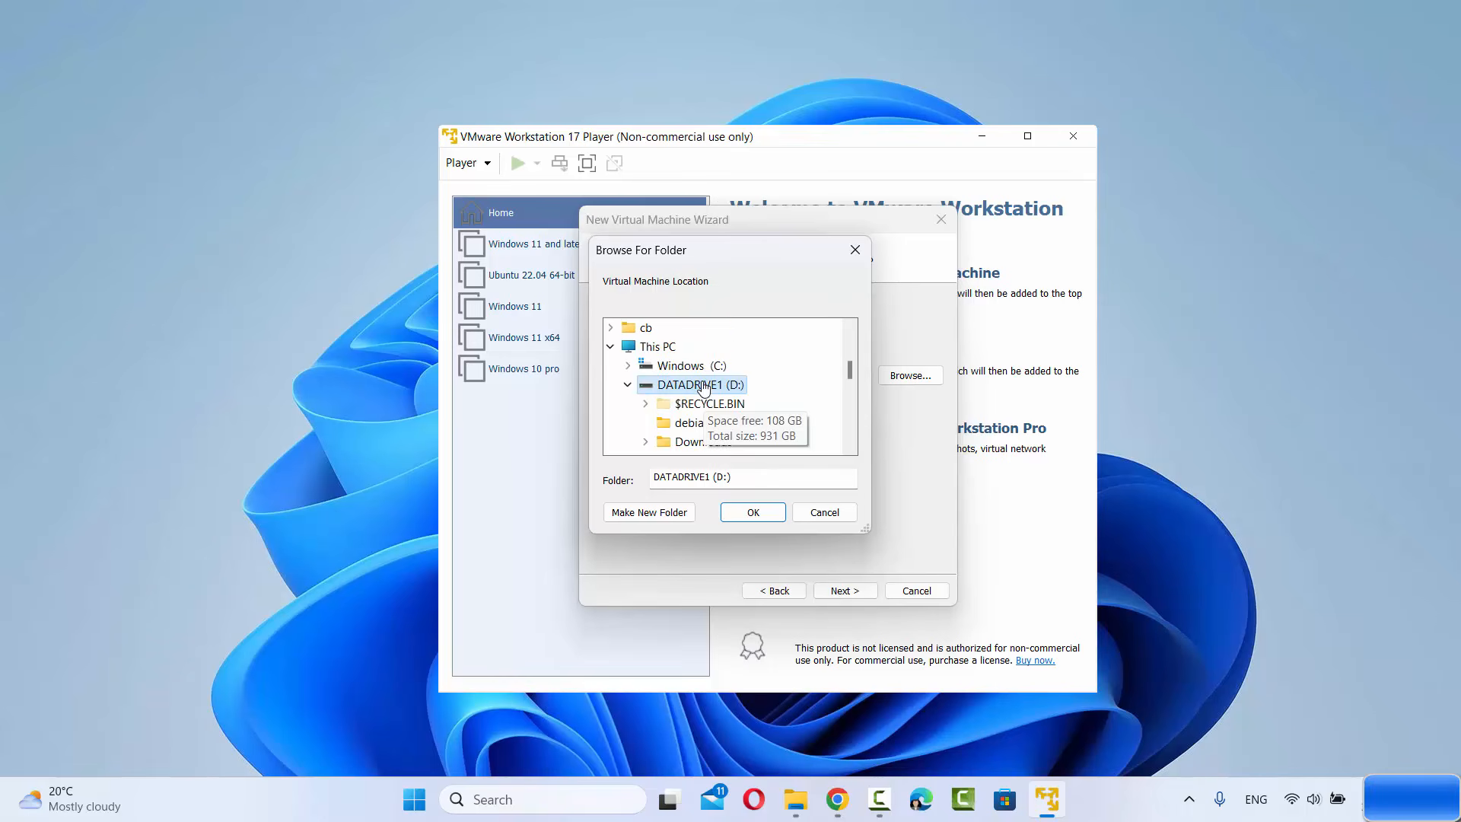
Create a folder named "Ubuntu24.04" on the D: drive and accept it as the virtual machine's location.
{"action": "left_click", "coordinate": [657, 517]}
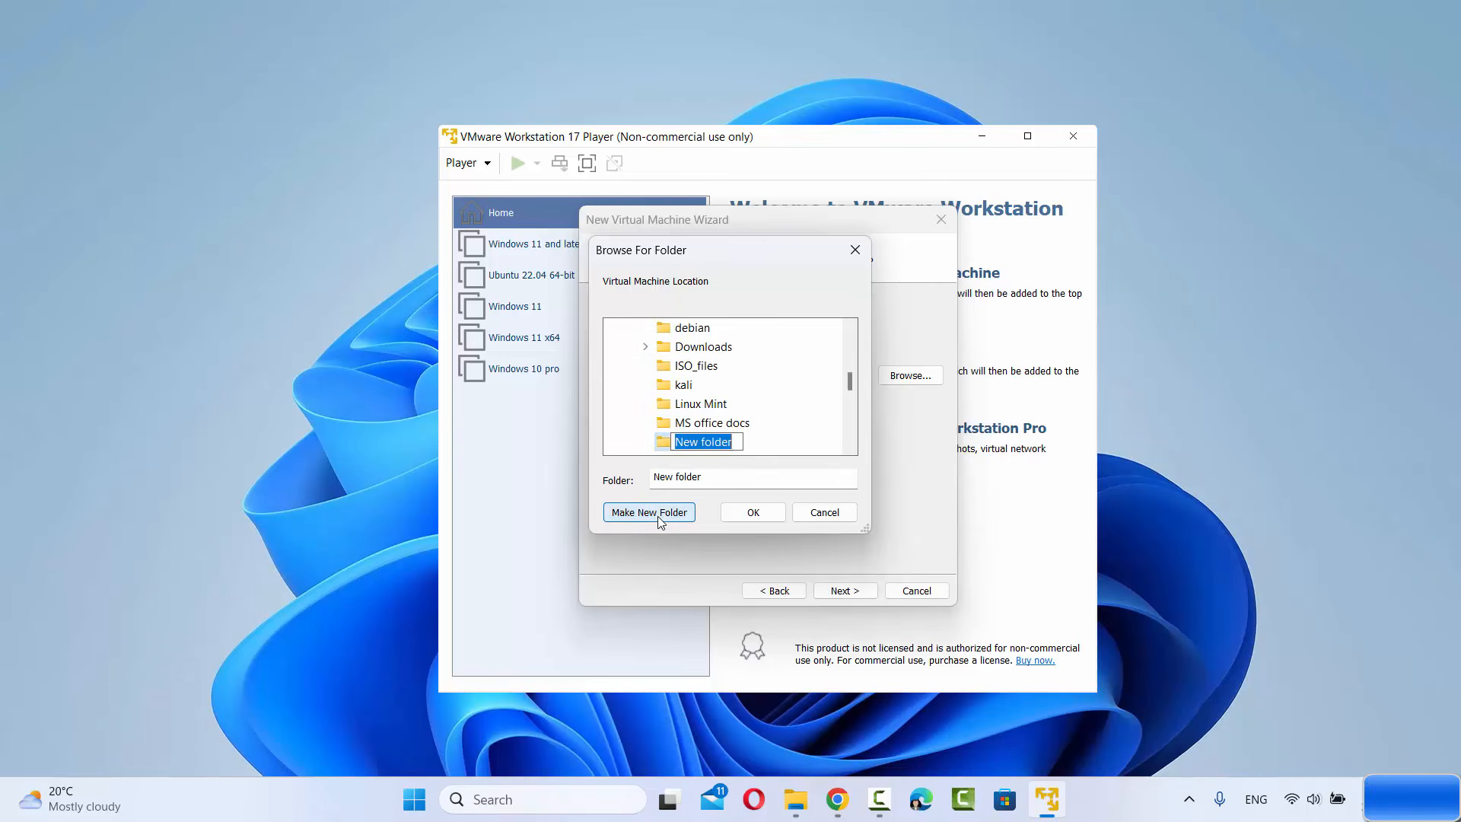
{"action": "type", "text": "Ubuntu24.04"}
{"action": "key", "text": "Return"}
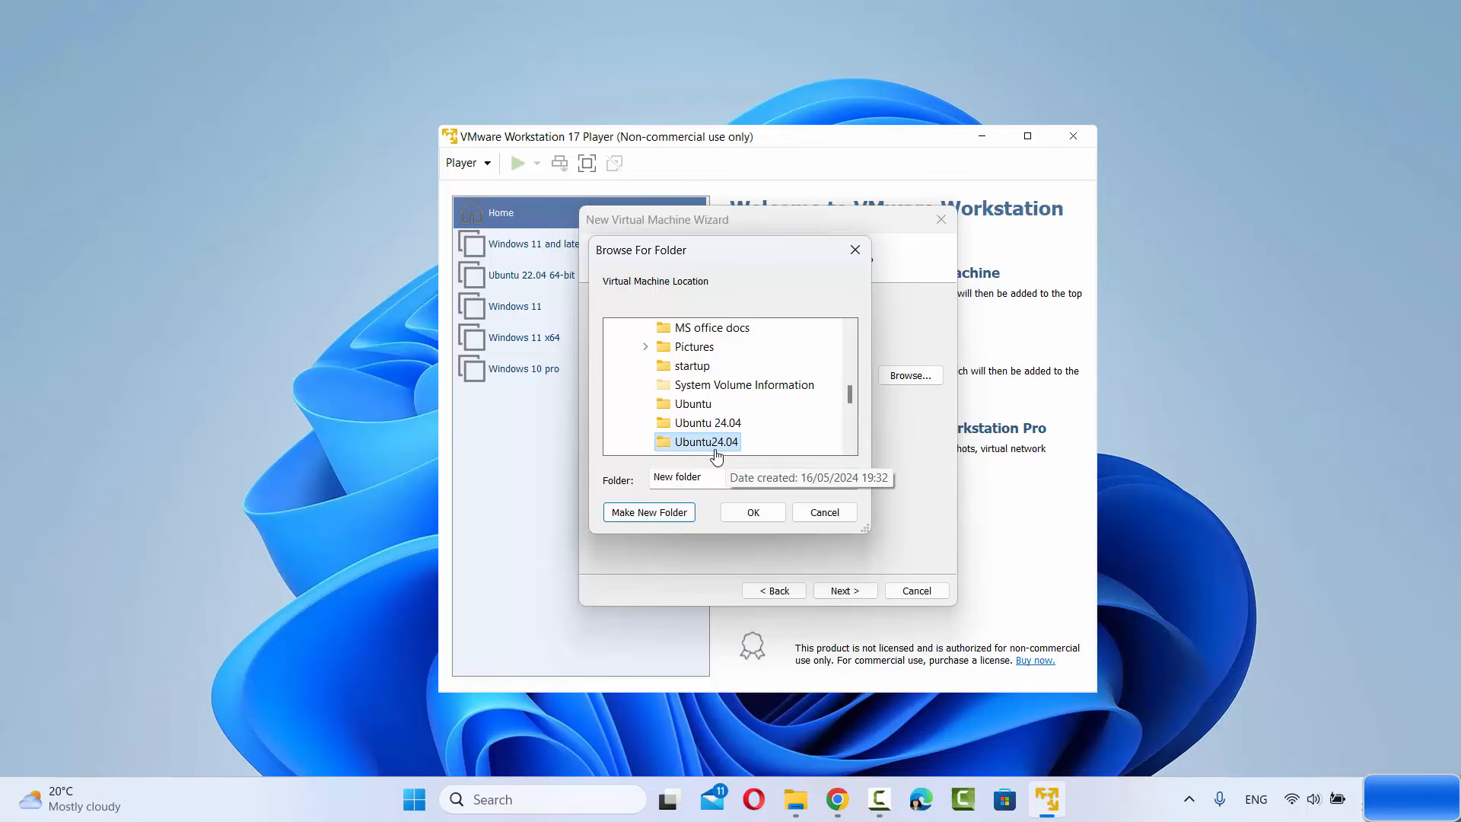
{"action": "left_click", "coordinate": [761, 521]}
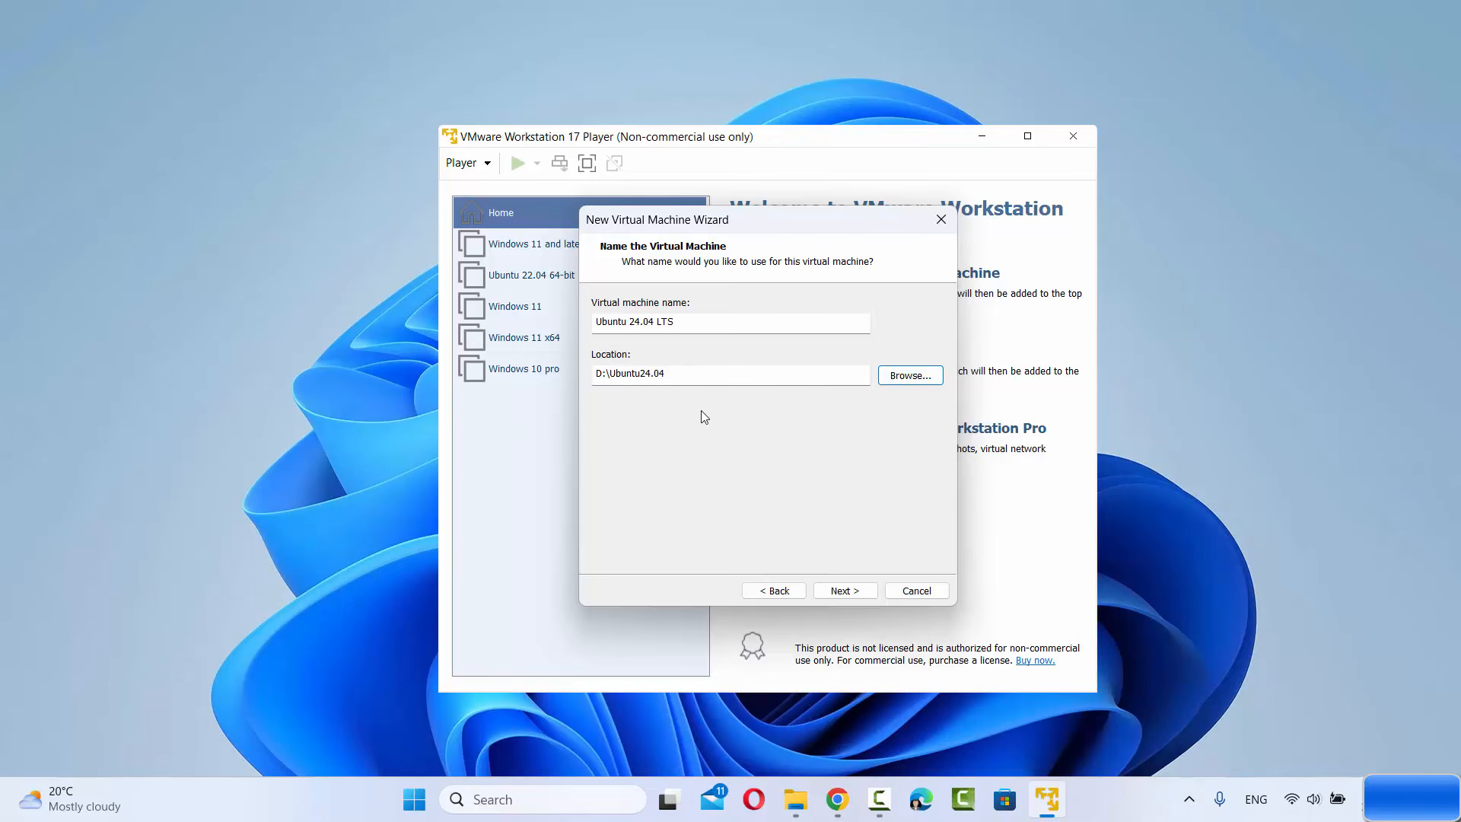
{"action": "left_click", "coordinate": [662, 371]}
{"action": "left_click", "coordinate": [840, 591]}
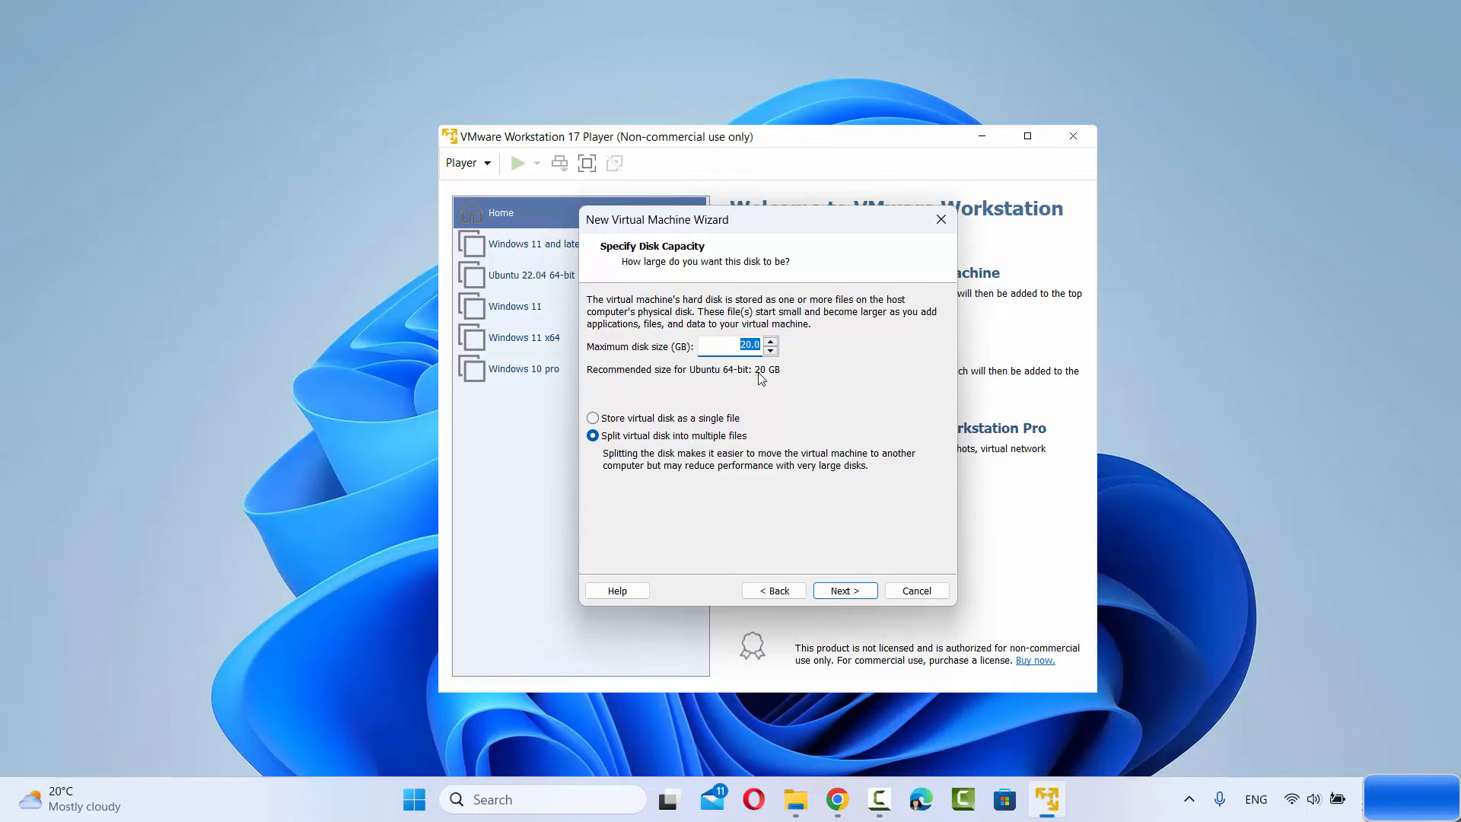
Set the maximum disk size to 100 GB, split into multiple files, and finish creating the virtual machine.
{"action": "type", "text": "100.0"}
{"action": "left_click_drag", "start_coordinate": [736, 347], "coordinate": [751, 347]}
{"action": "left_click", "coordinate": [845, 591]}
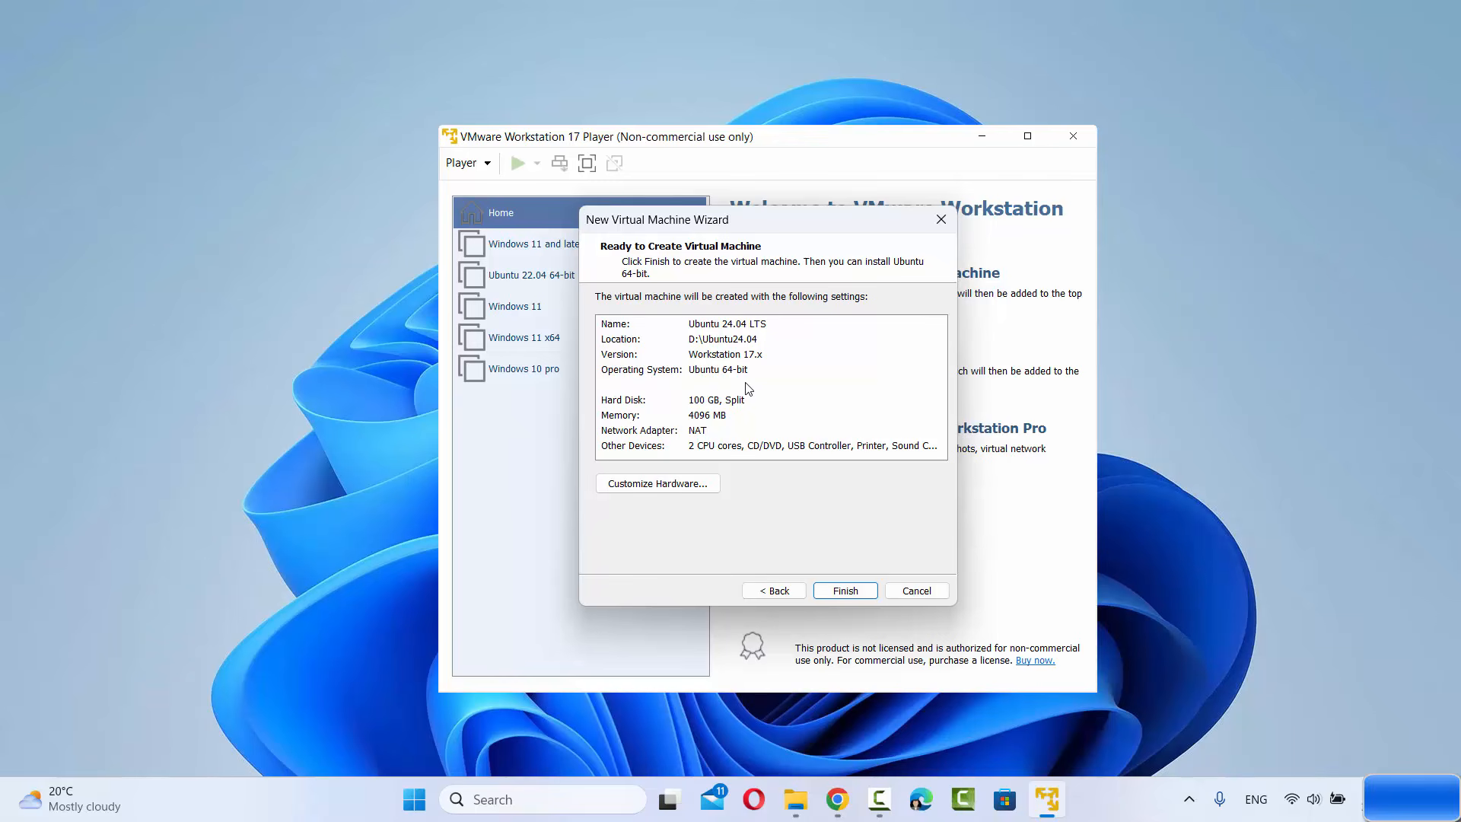
{"action": "left_click", "coordinate": [844, 594]}
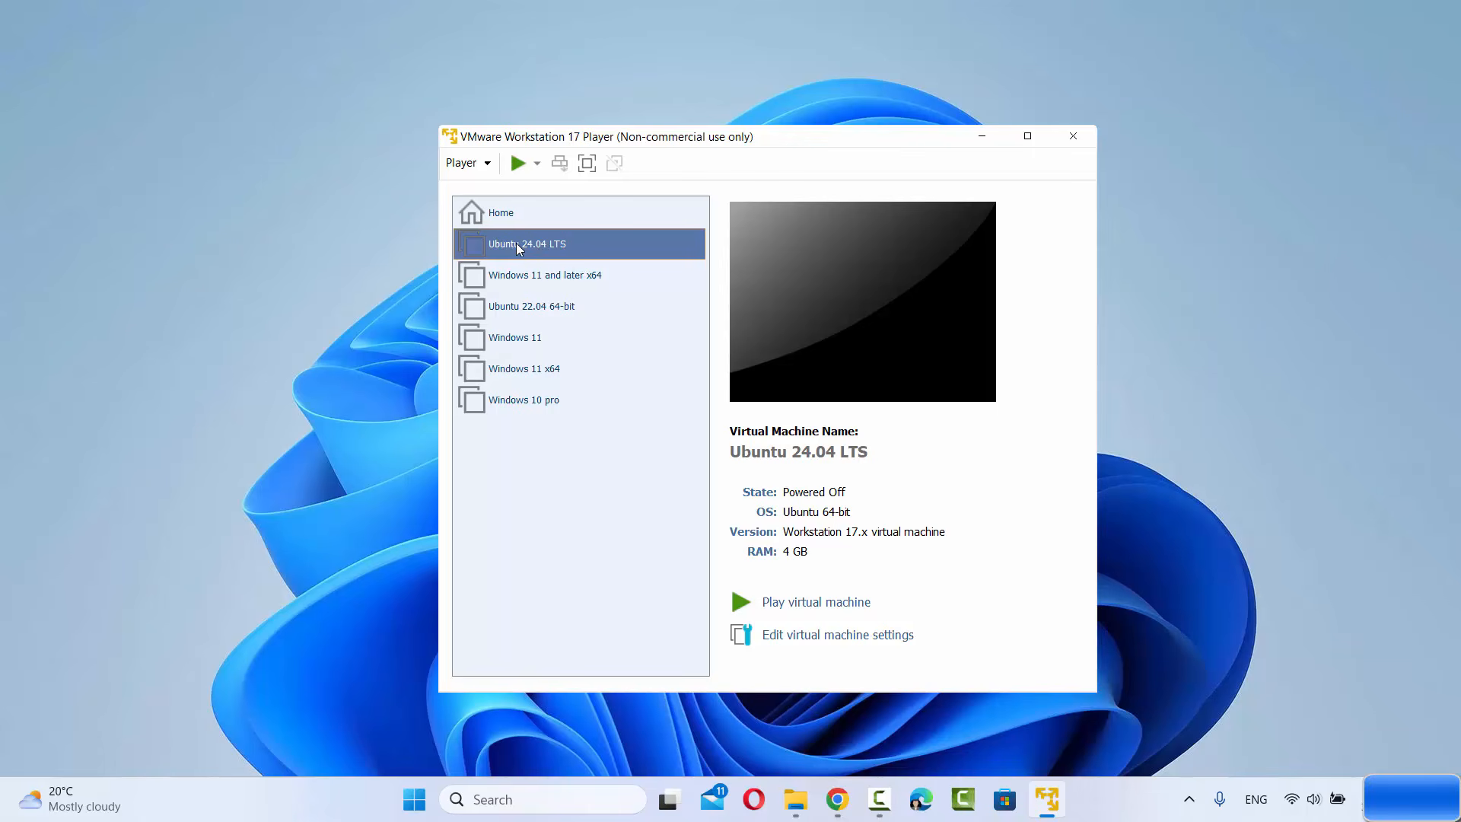
Open the hardware settings of the Ubuntu 24.04 LTS virtual machine and set the number of processor cores to 4.
{"action": "left_click", "coordinate": [517, 243]}
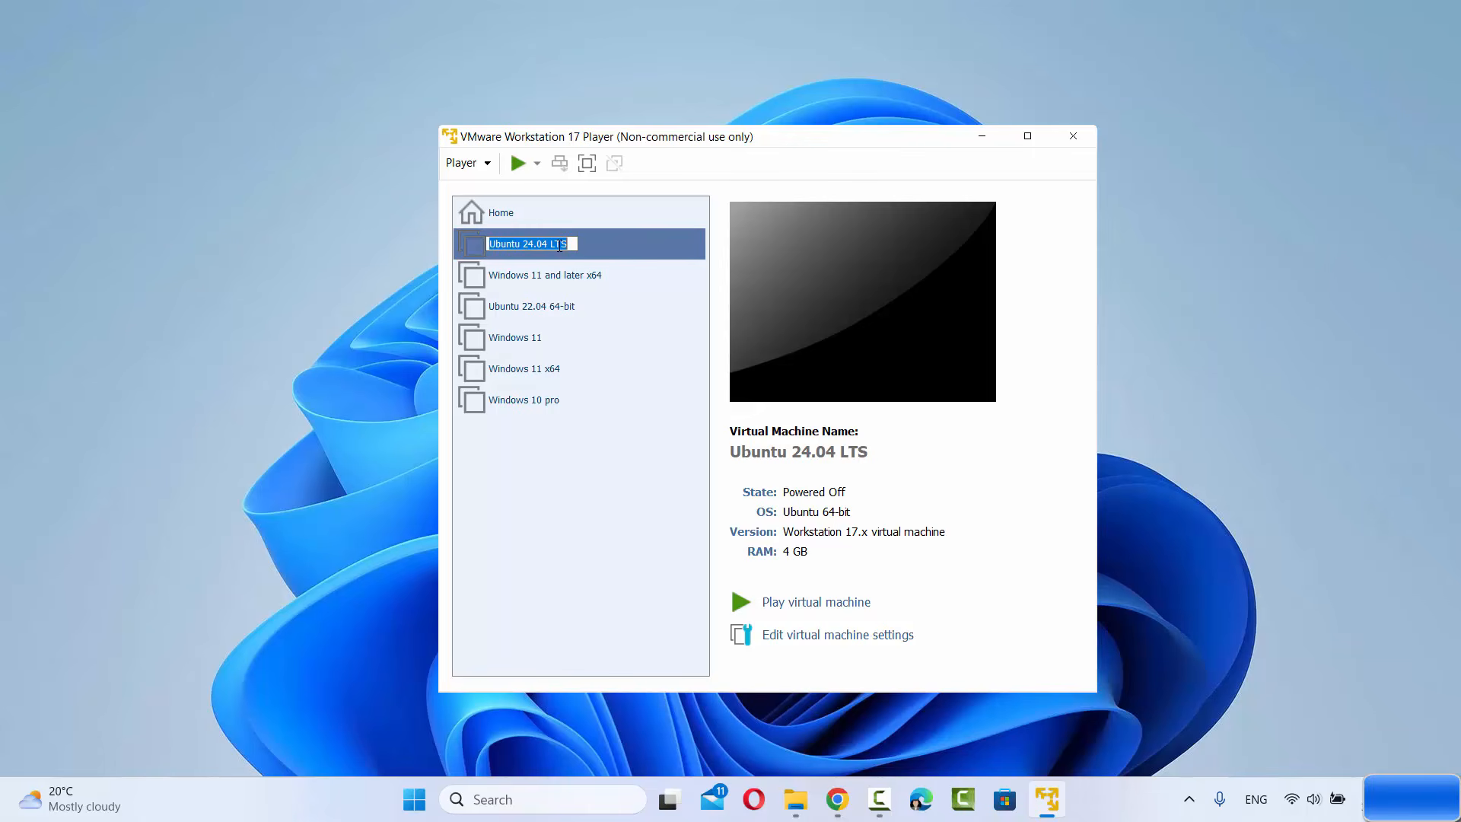
{"action": "left_click", "coordinate": [809, 638]}
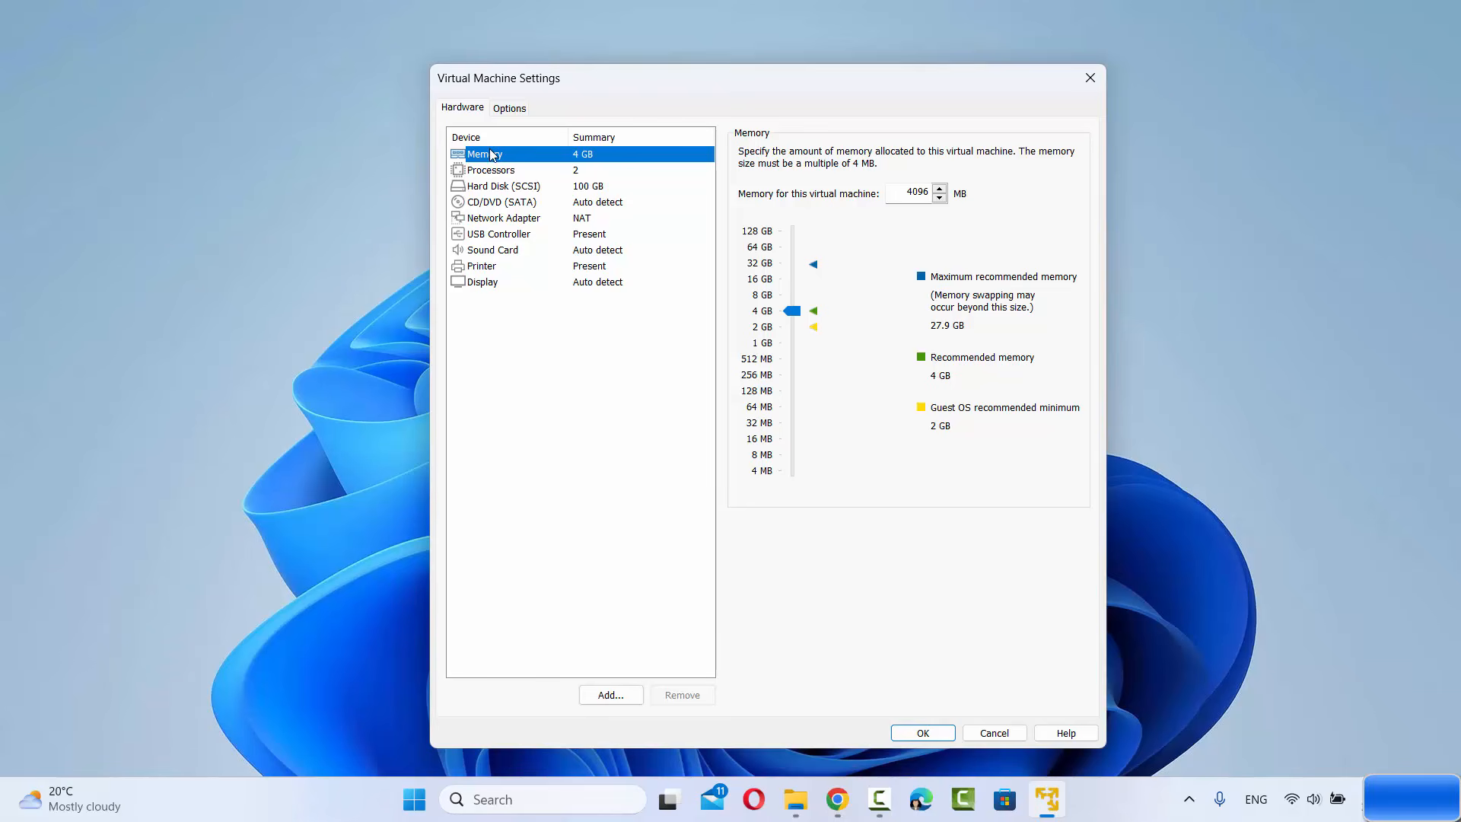
{"action": "left_click", "coordinate": [488, 173]}
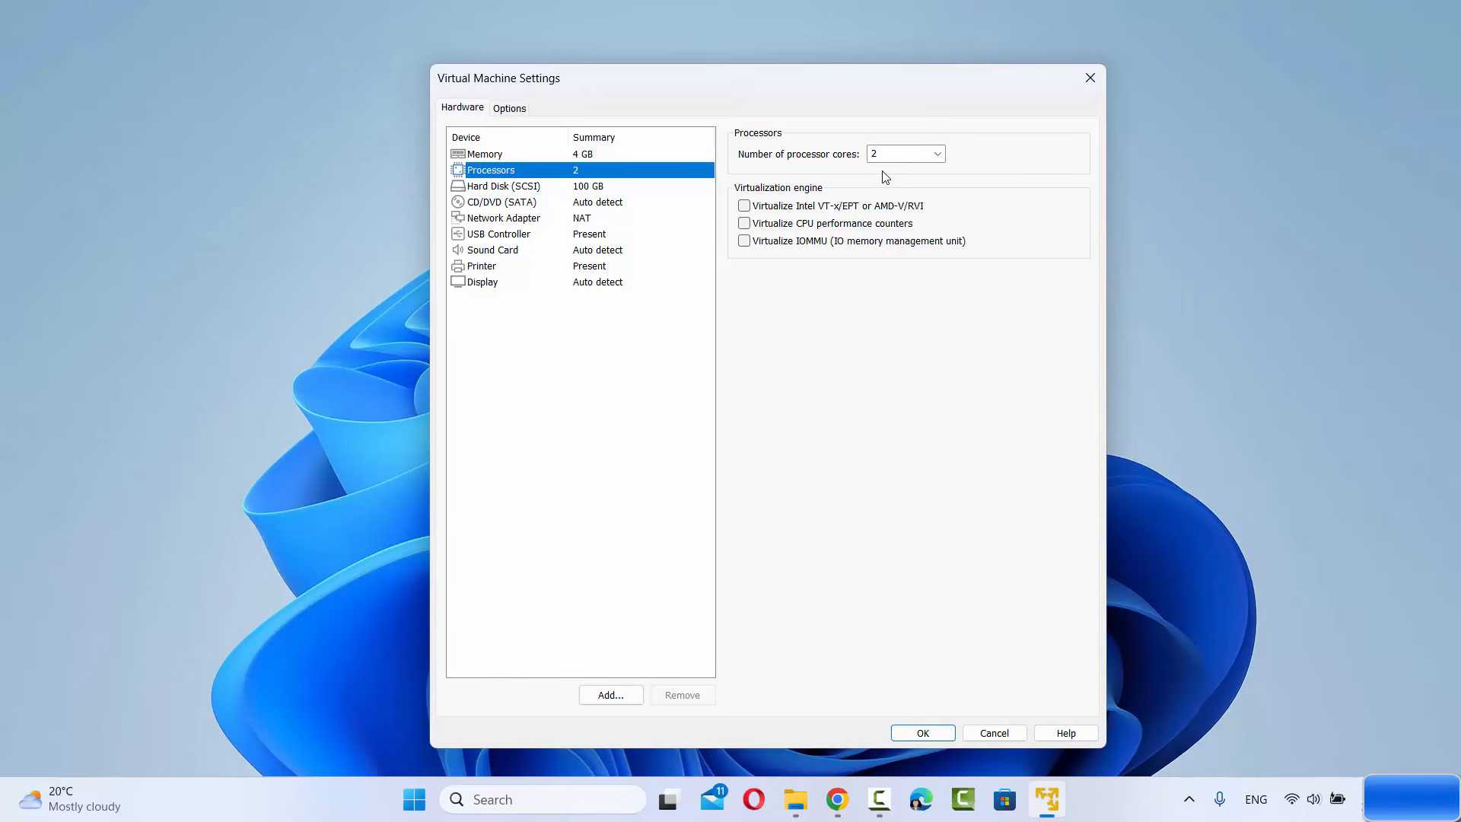
{"action": "key", "text": "BackSpace"}
{"action": "type", "text": "4"}
Attach ubuntu-24.04-desktop-amd64.iso from the Ubuntu 24.04 folder on the D: drive to the CD/DVD drive and save the hardware settings.
{"action": "left_click", "coordinate": [522, 190]}
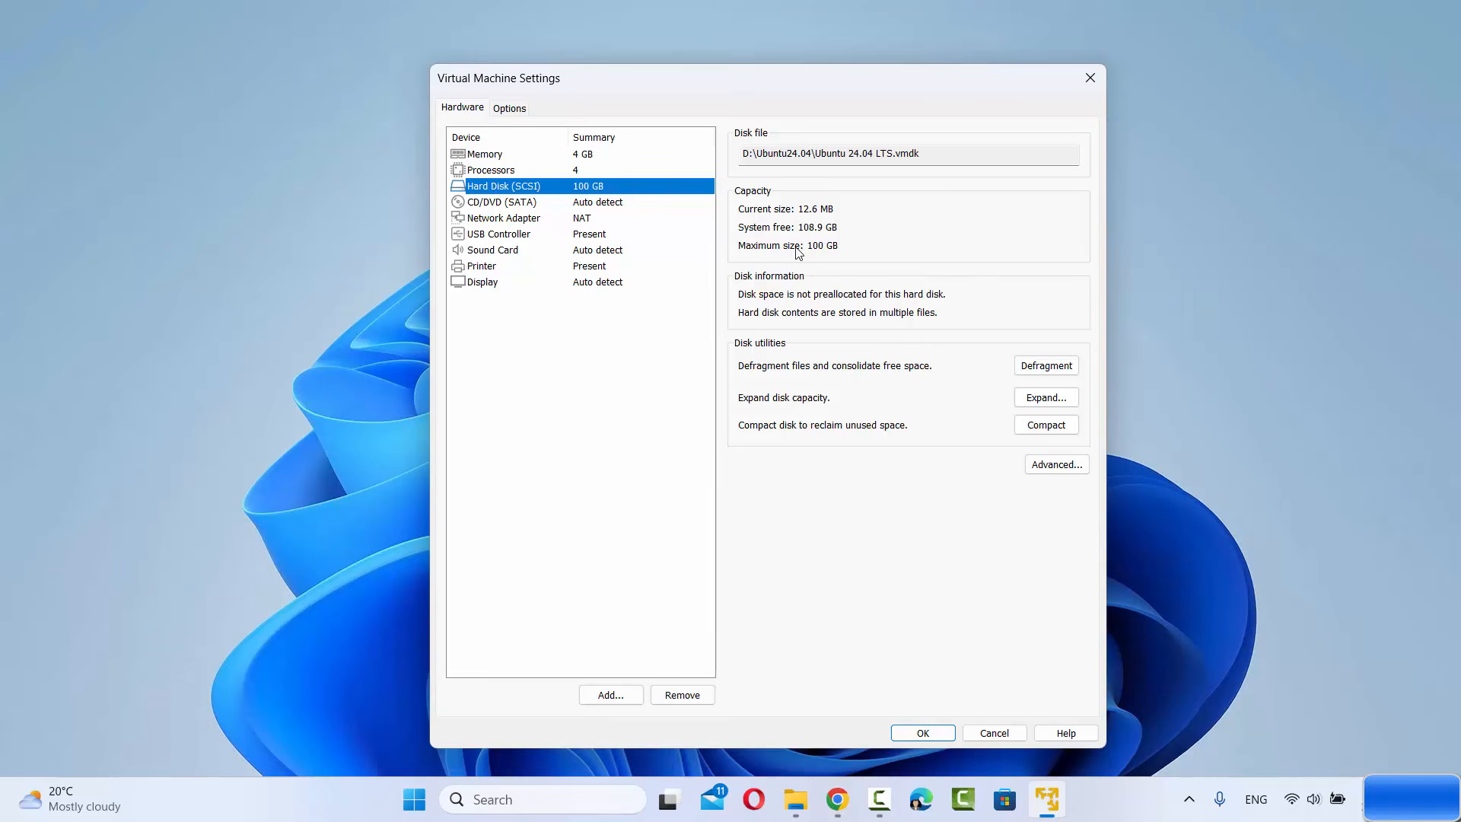
{"action": "left_click", "coordinate": [483, 204]}
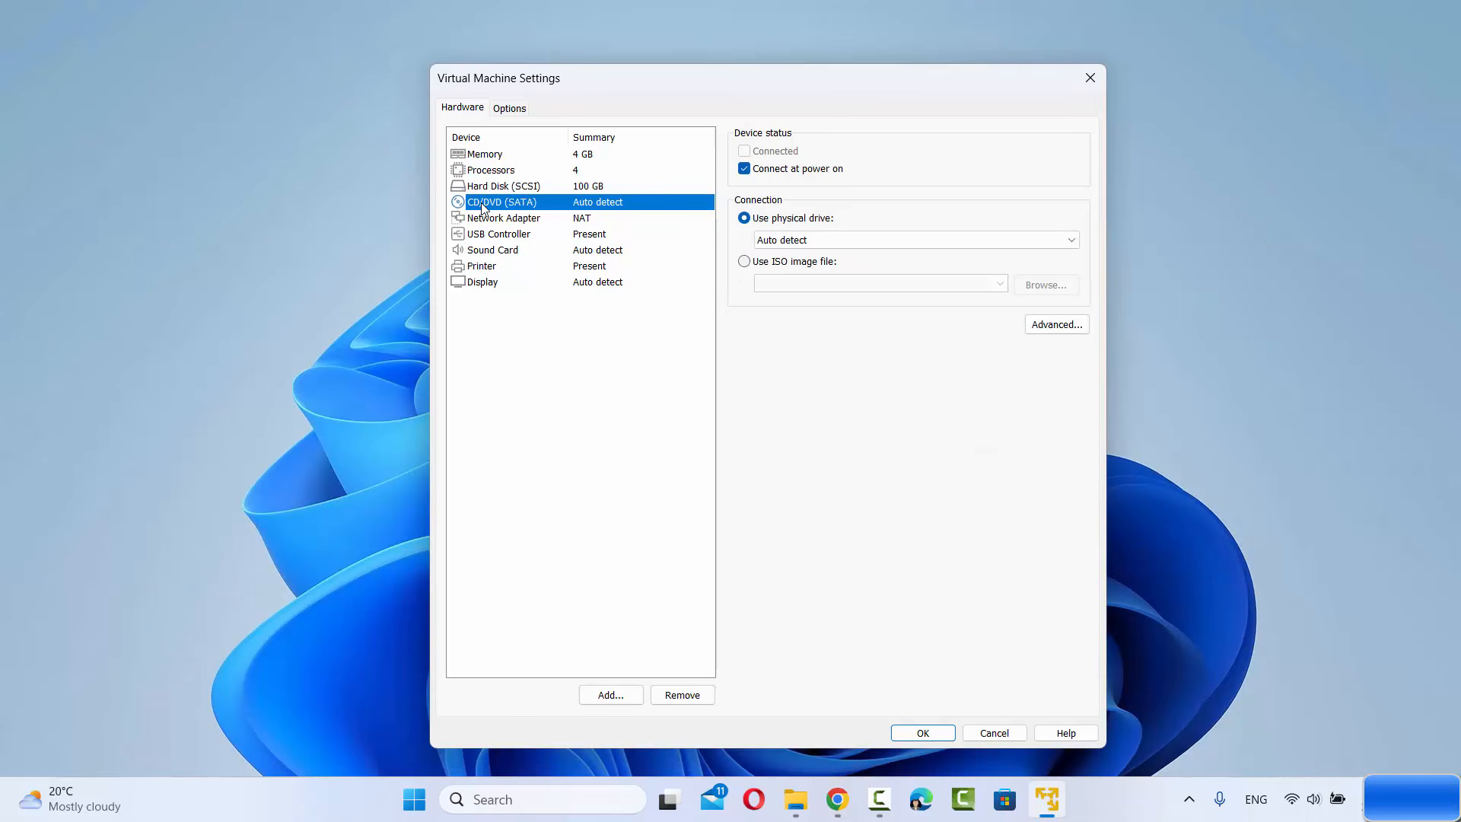
{"action": "left_click", "coordinate": [744, 263]}
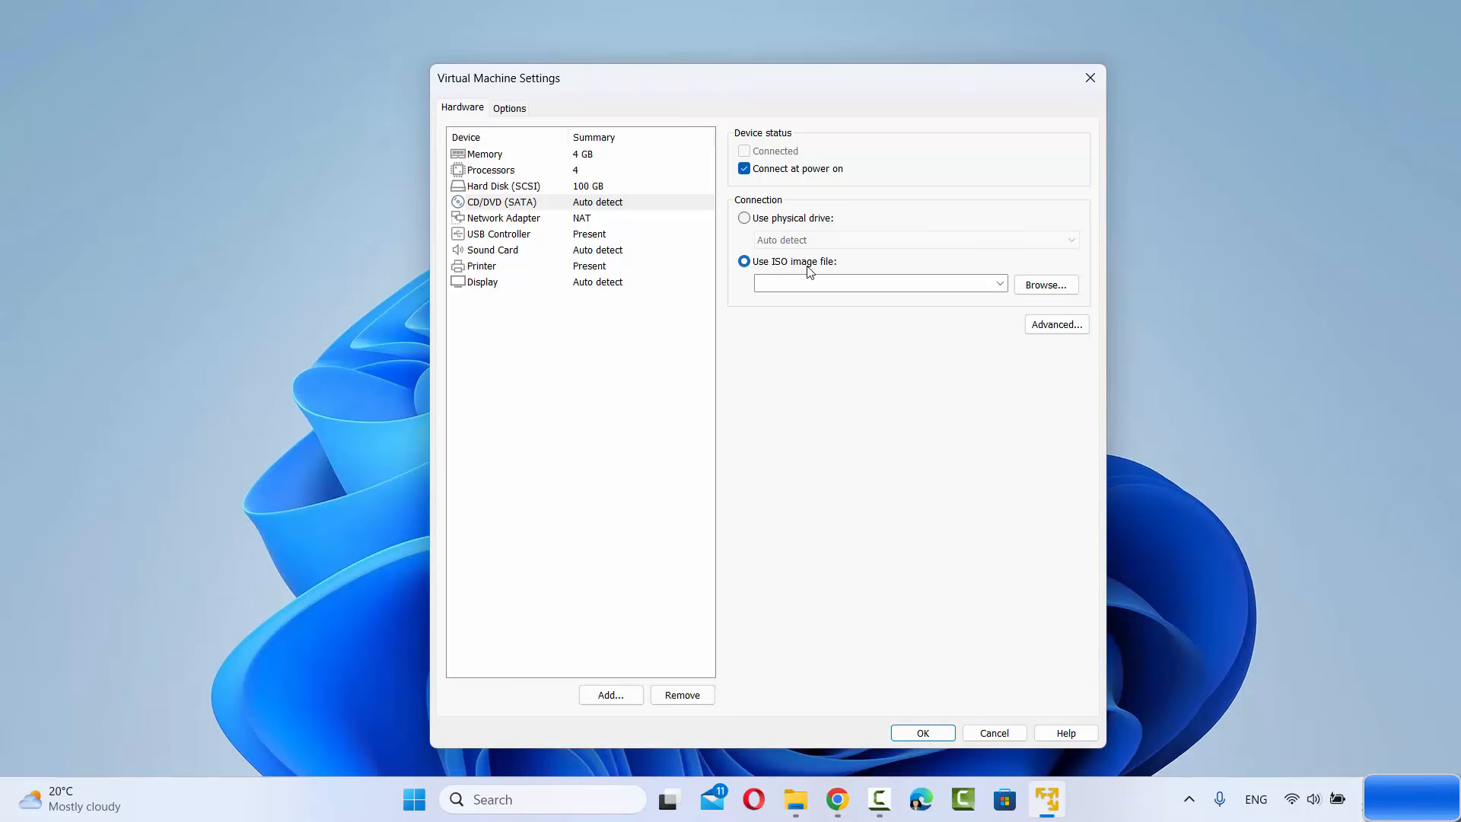
{"action": "left_click", "coordinate": [1038, 288]}
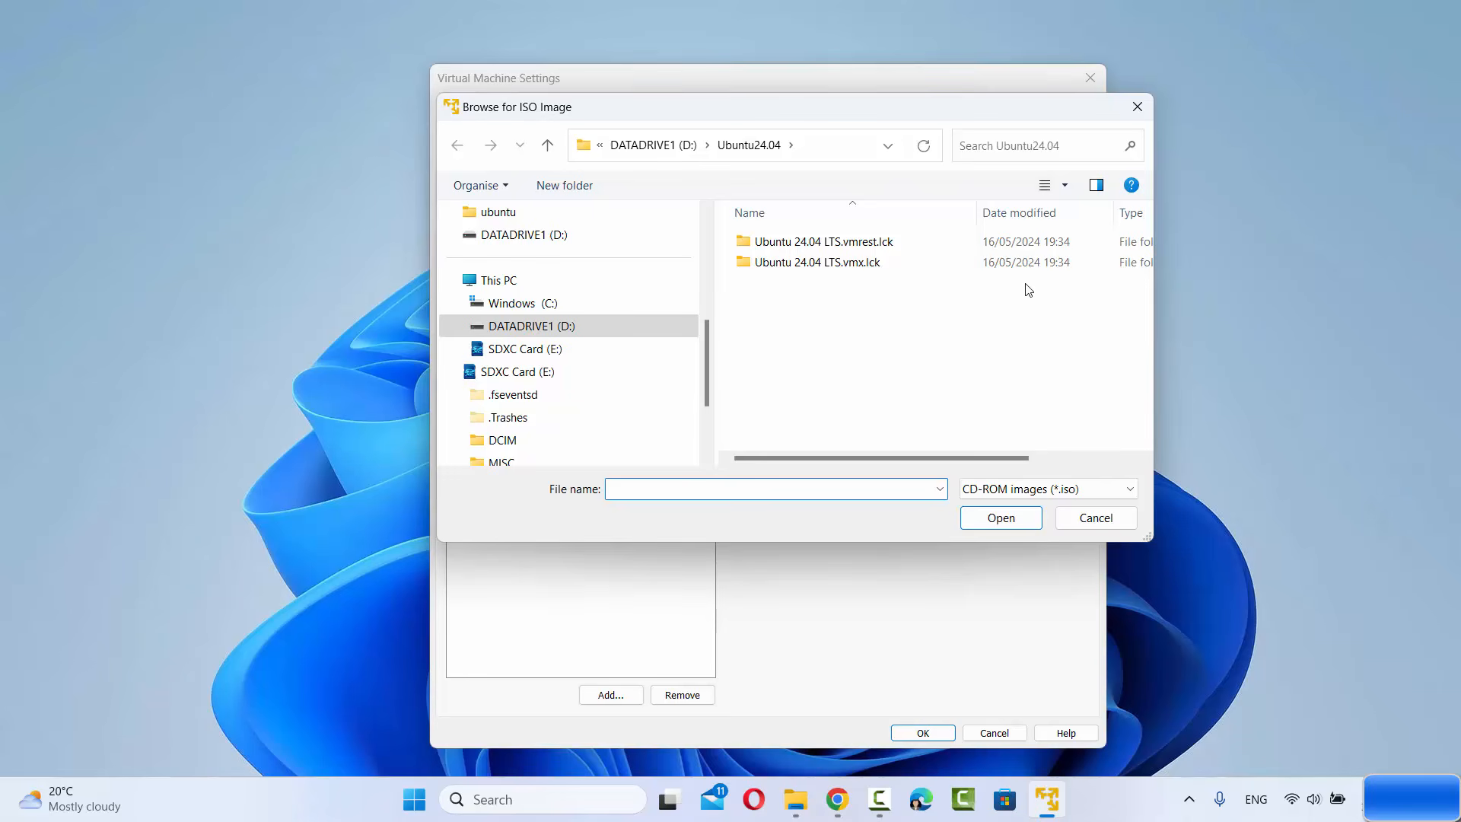
{"action": "left_click", "coordinate": [673, 148]}
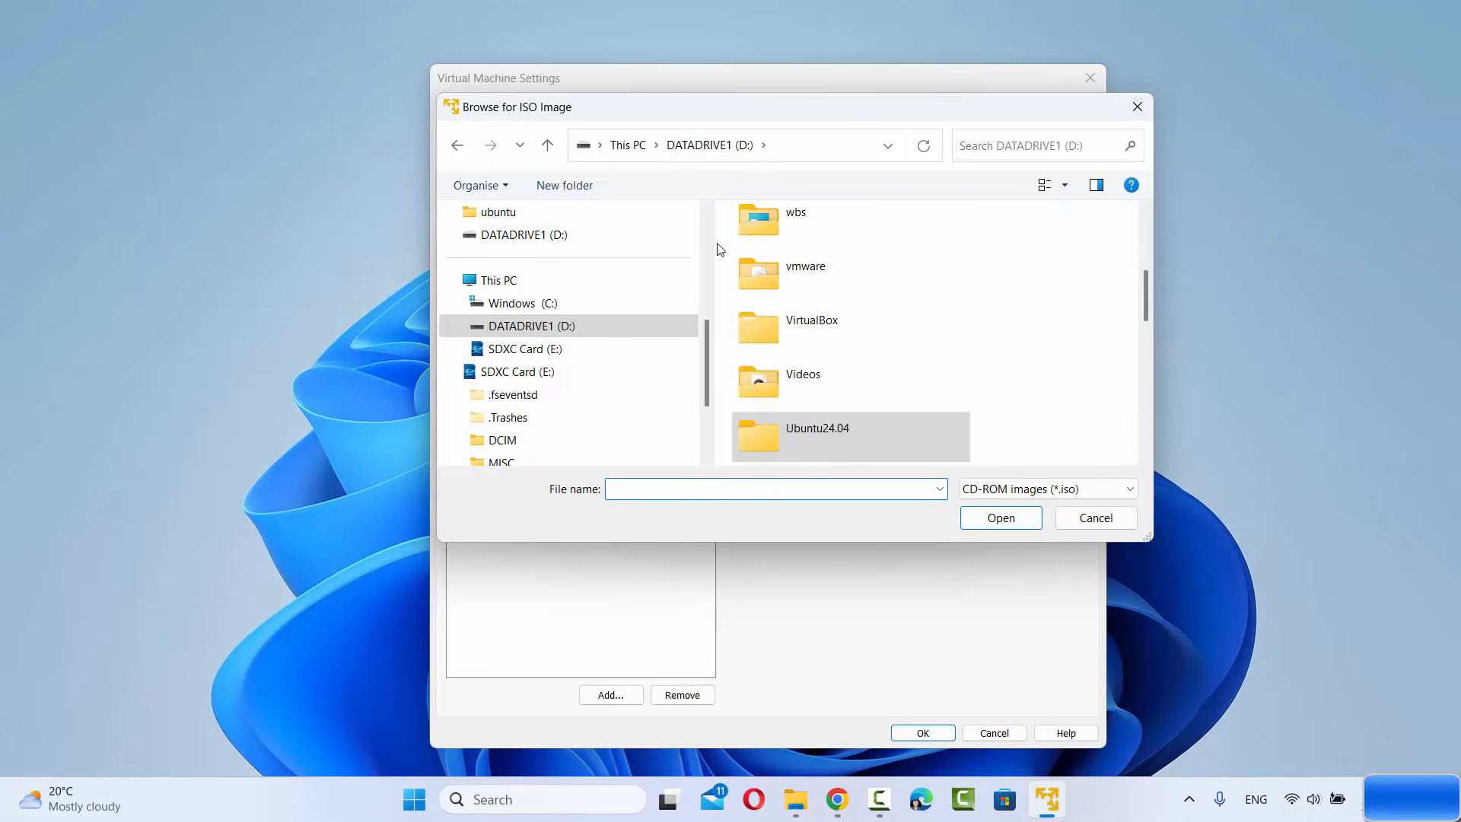
{"action": "scroll", "coordinate": [827, 343], "scroll_direction": "down", "scroll_amount": 3}
{"action": "double_click", "coordinate": [825, 339]}
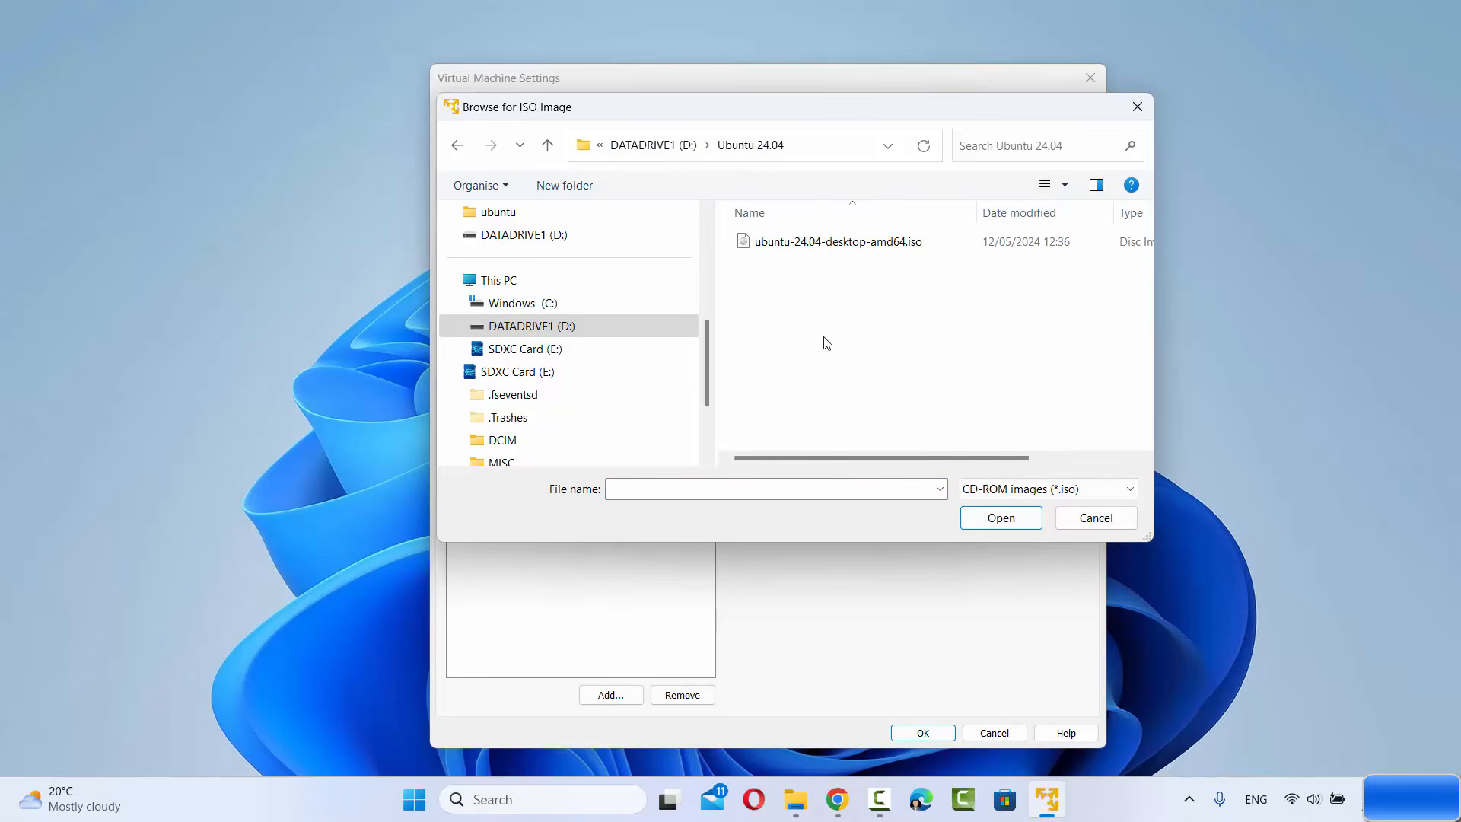
{"action": "left_click", "coordinate": [846, 245]}
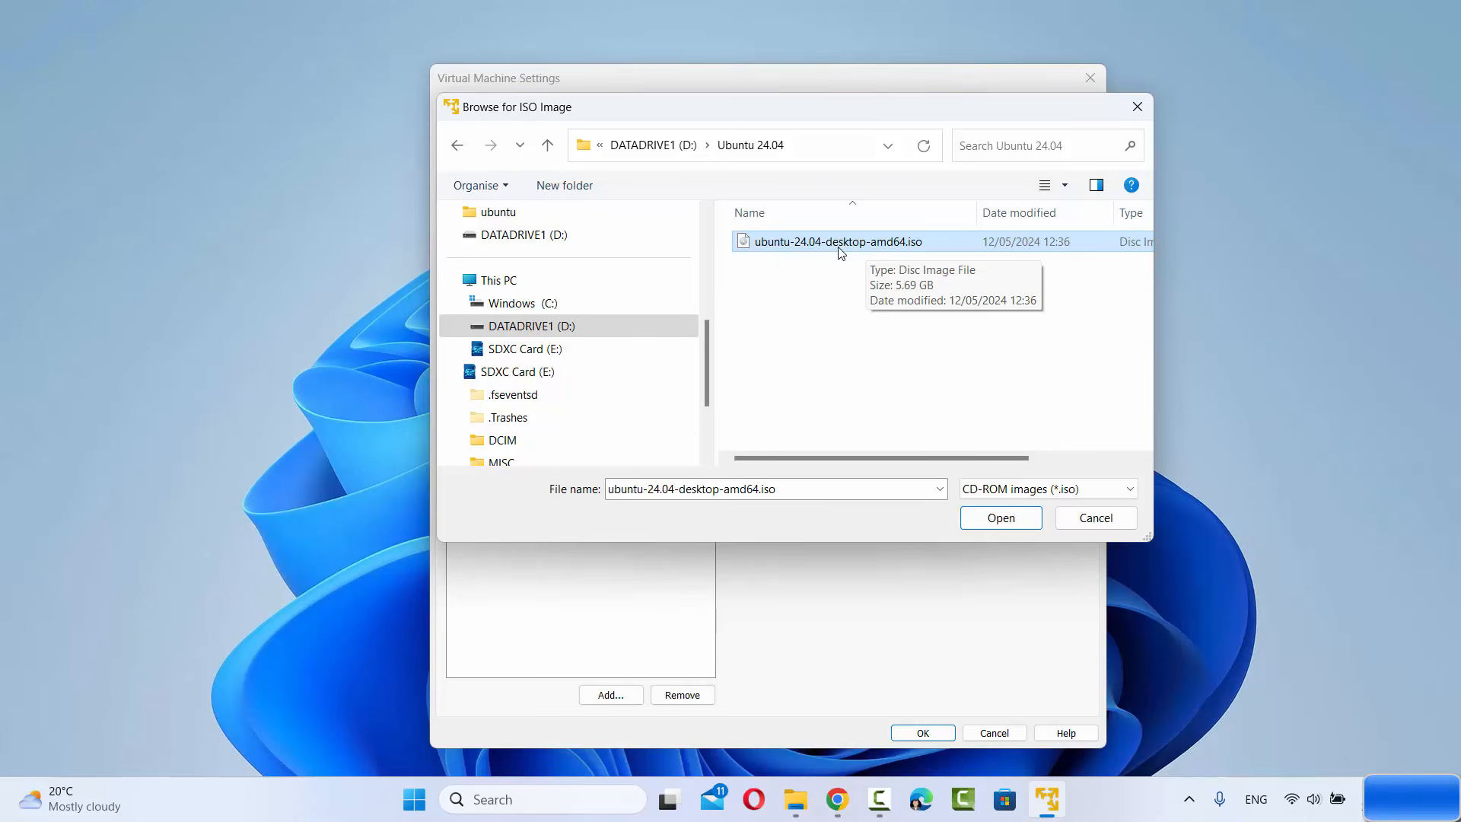
{"action": "left_click", "coordinate": [981, 517]}
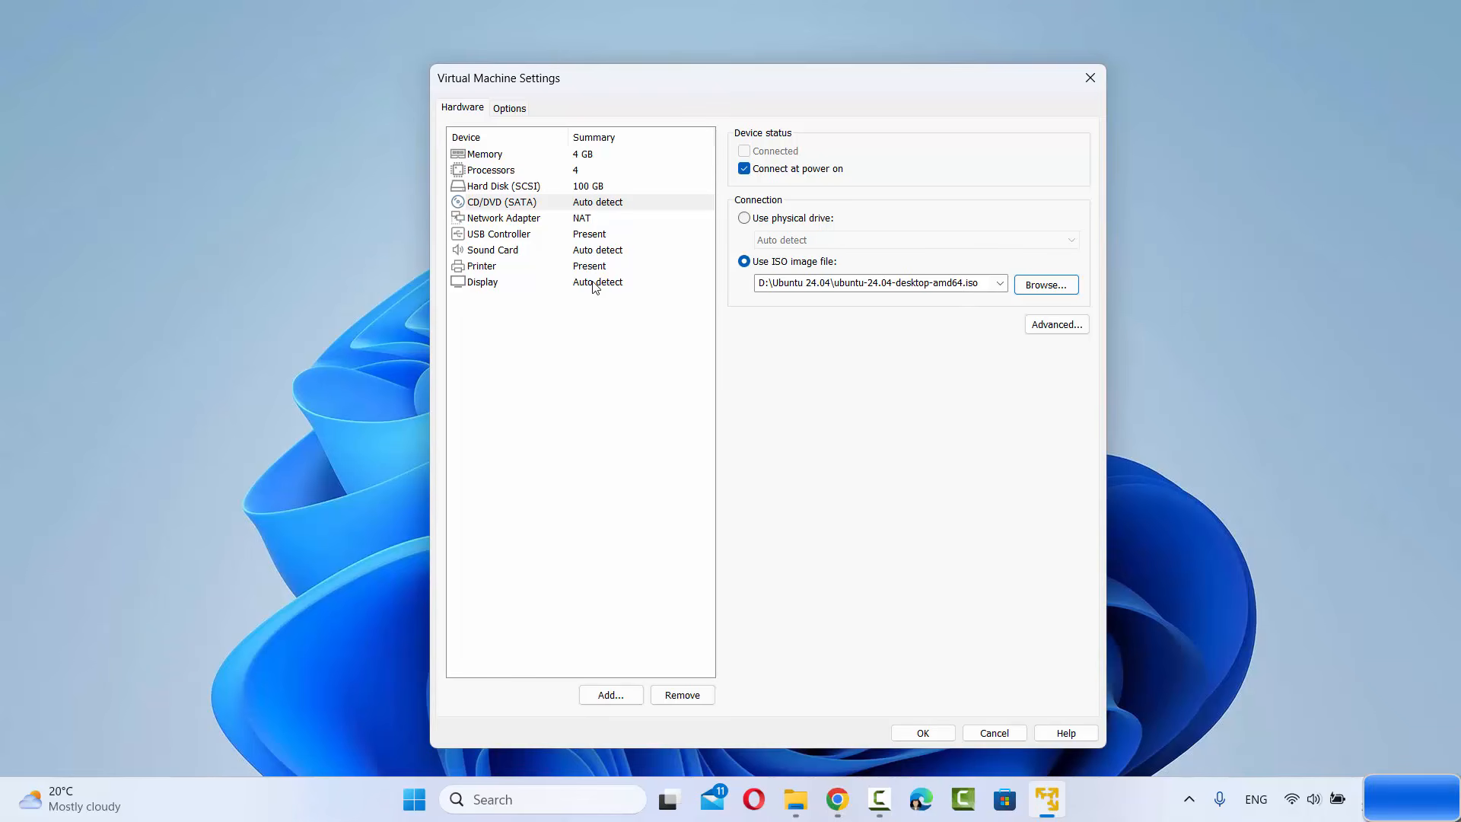
{"action": "left_click", "coordinate": [930, 738]}
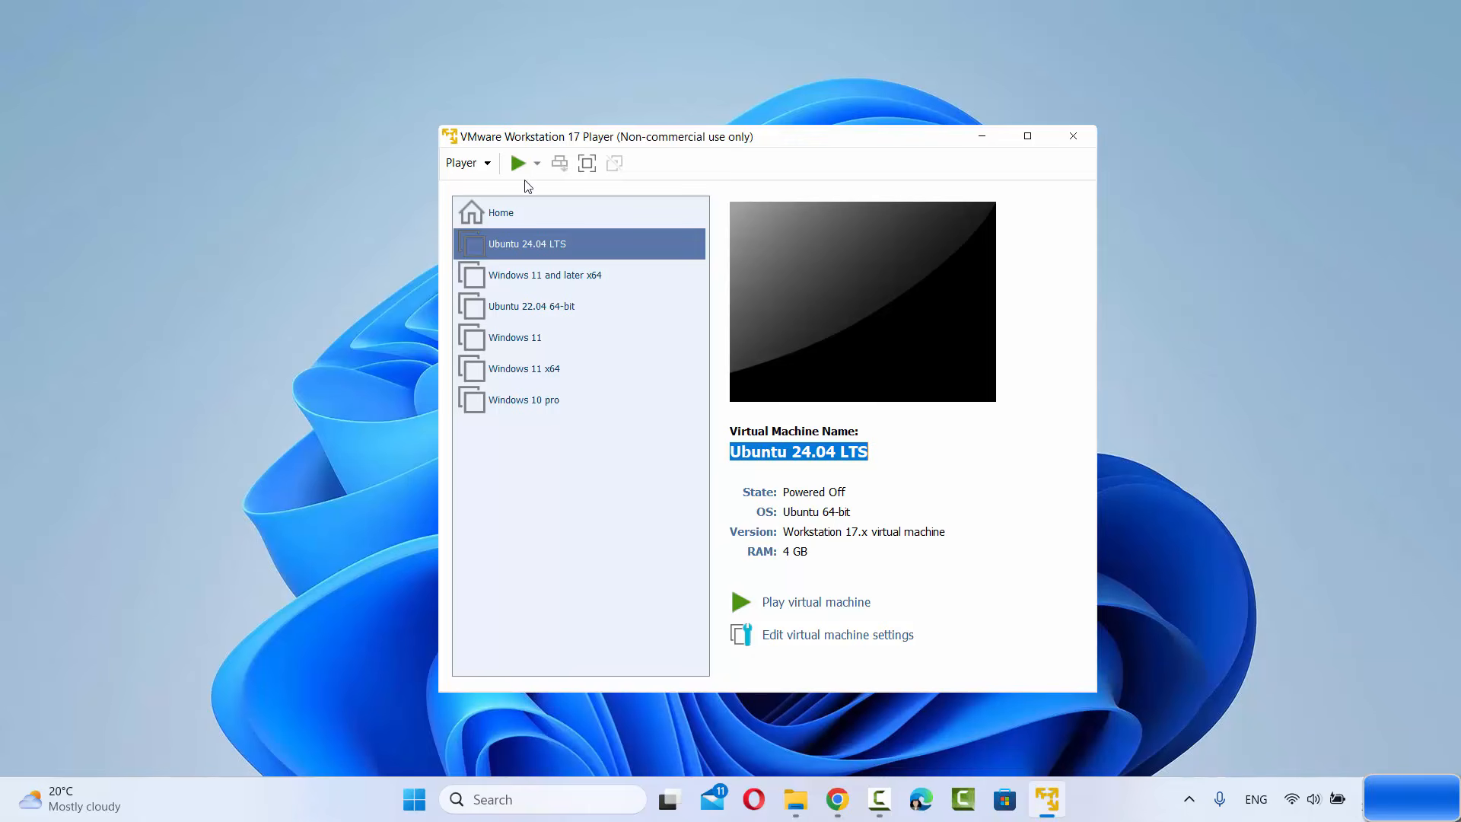
Start the Ubuntu 24.04 LTS virtual machine and boot the Try or Install Ubuntu entry.
{"action": "left_click", "coordinate": [522, 250]}
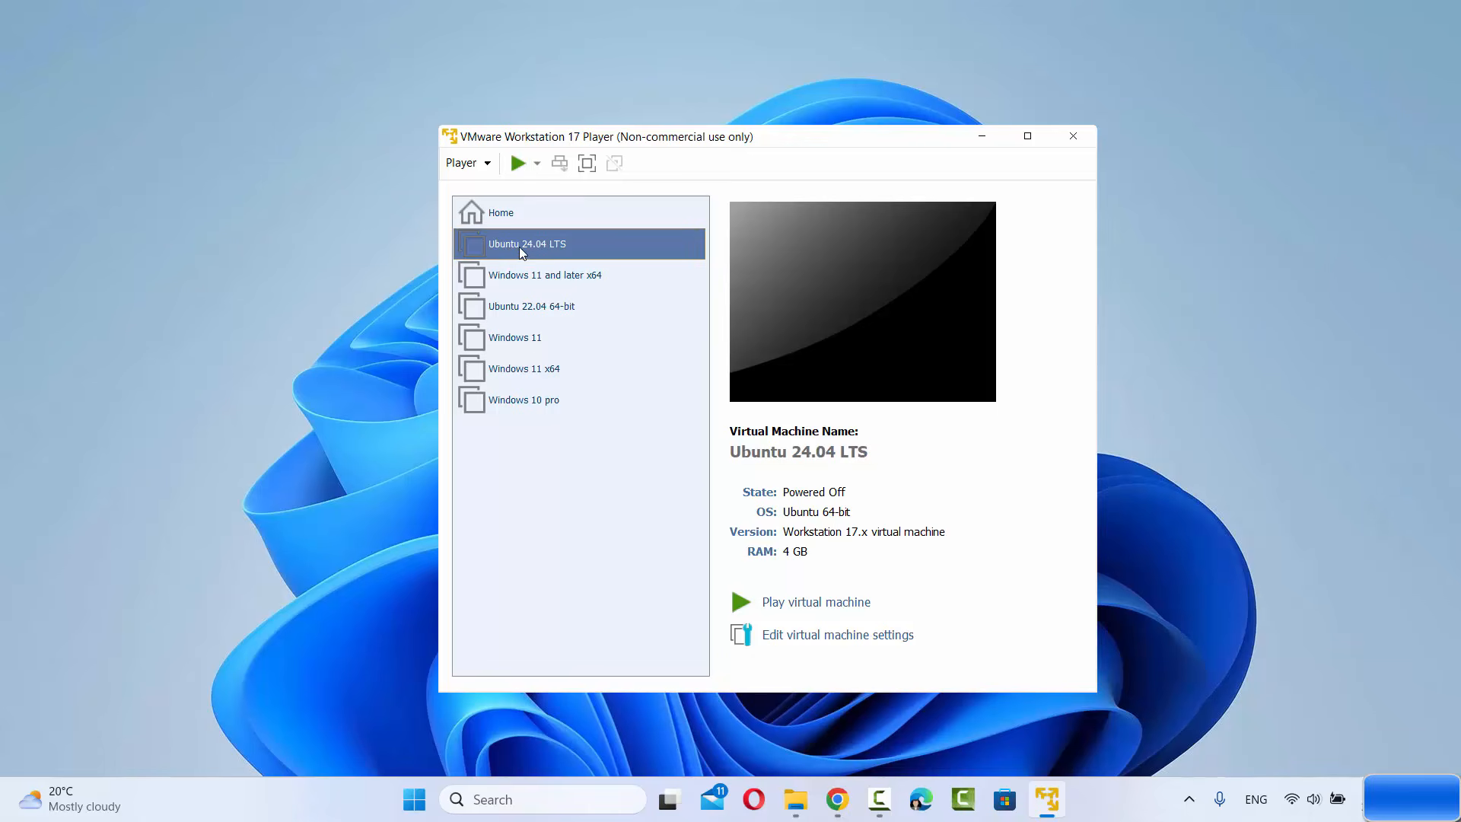
{"action": "left_click", "coordinate": [518, 164]}
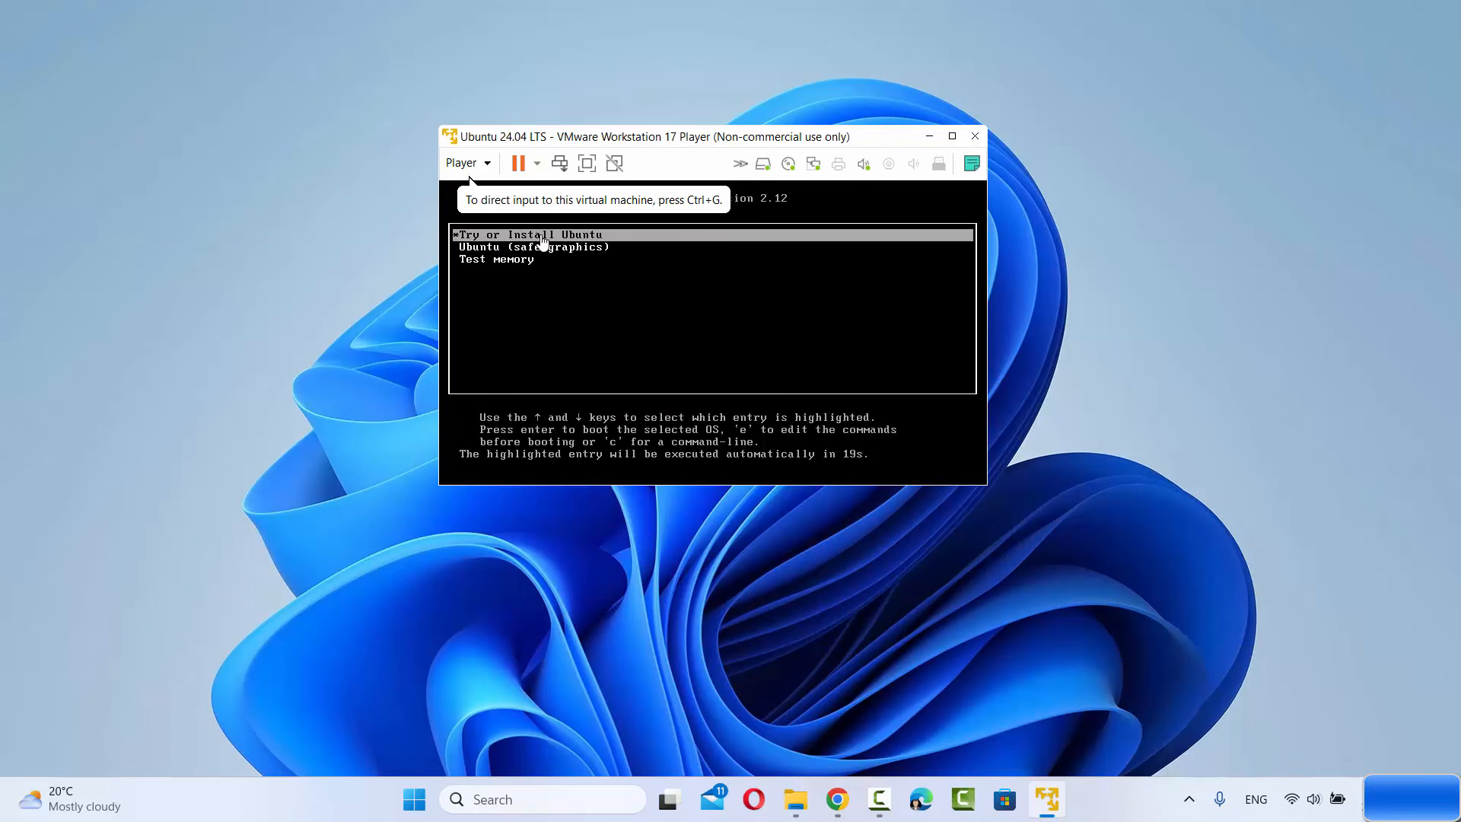
{"action": "left_click", "coordinate": [542, 244]}
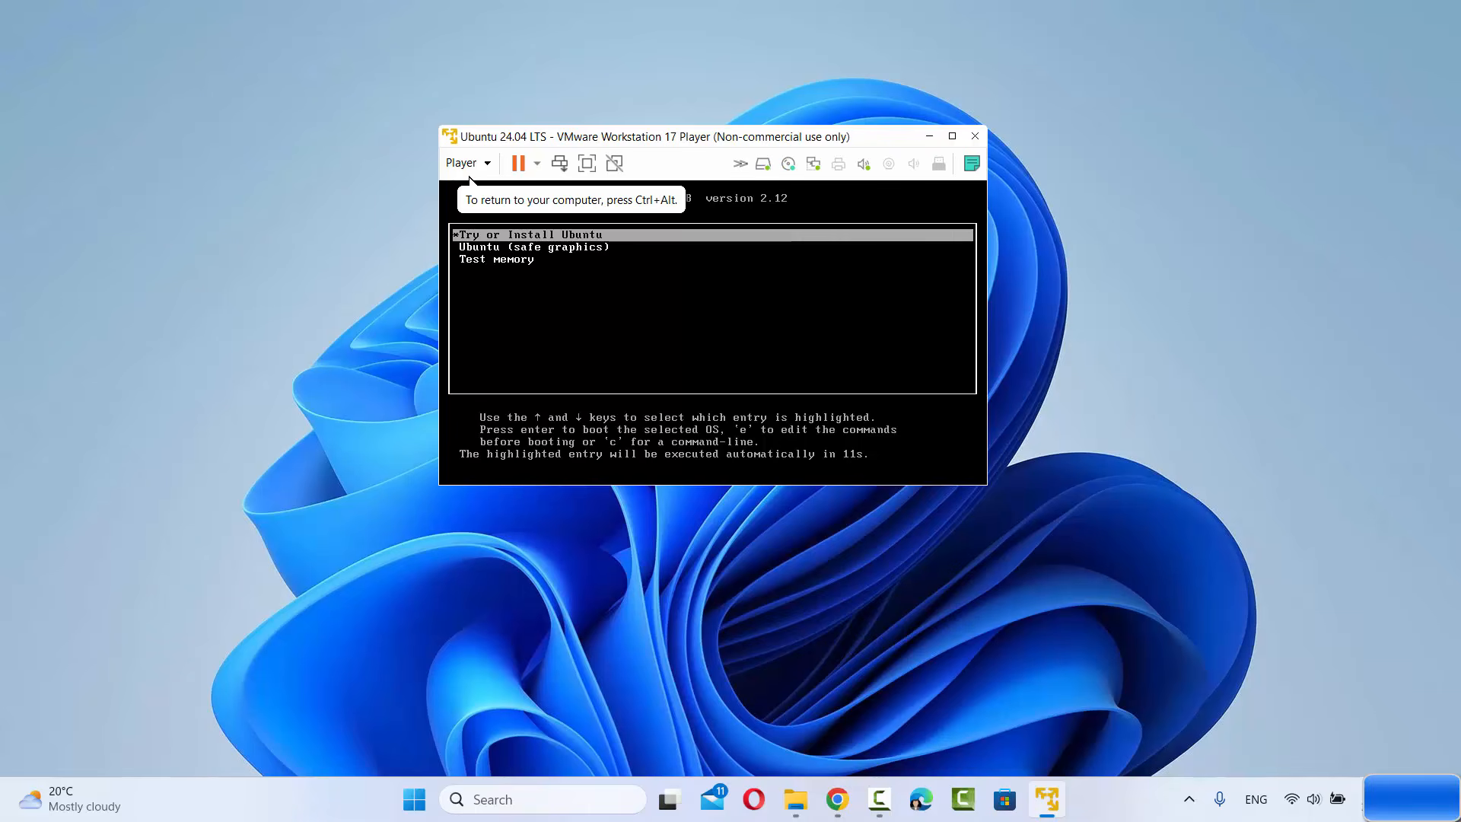
{"action": "key", "text": "Return"}
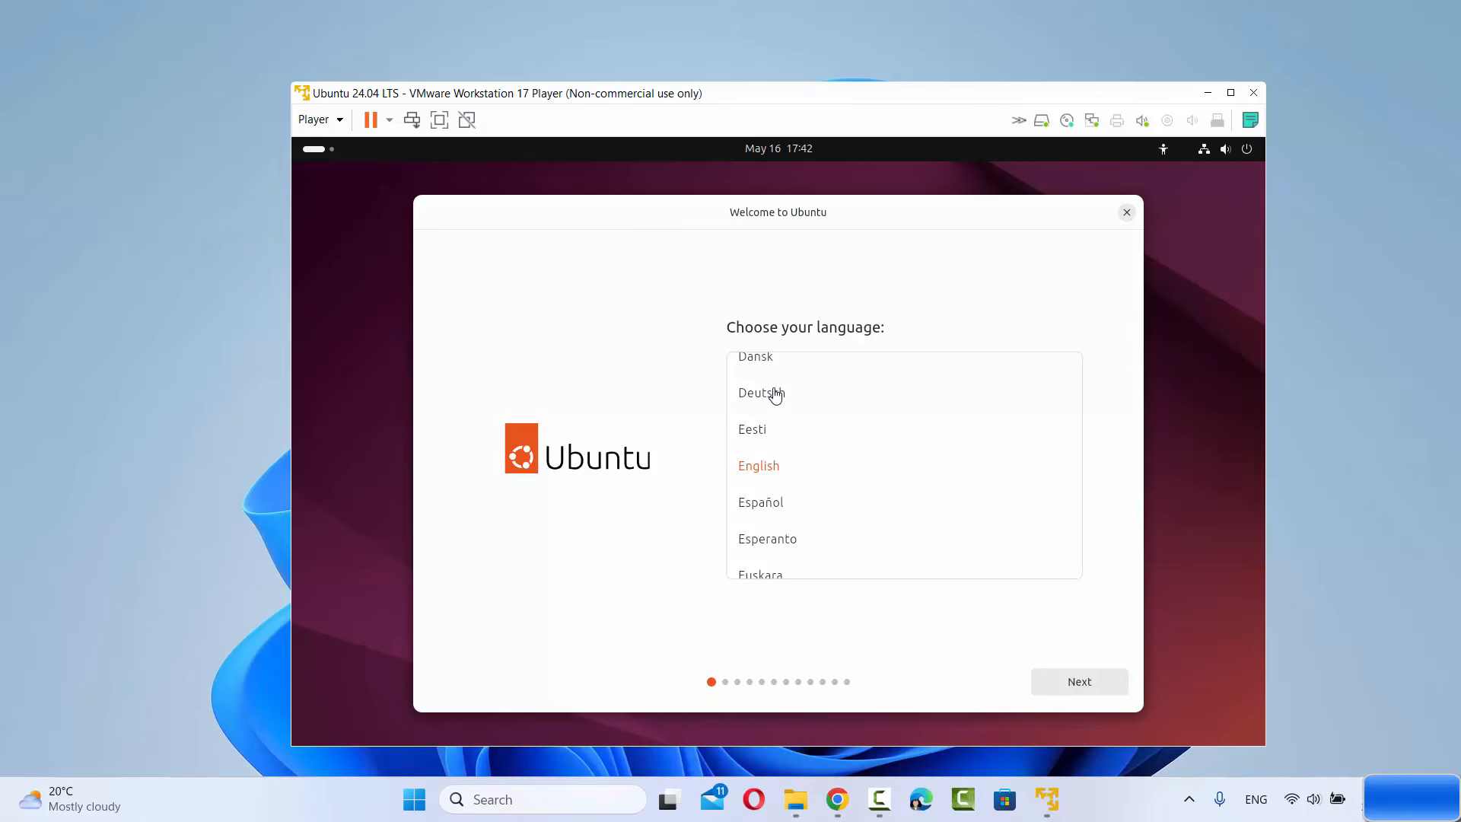
Accept English as the installer language and continue past the accessibility options without changing them.
{"action": "left_click", "coordinate": [1073, 685]}
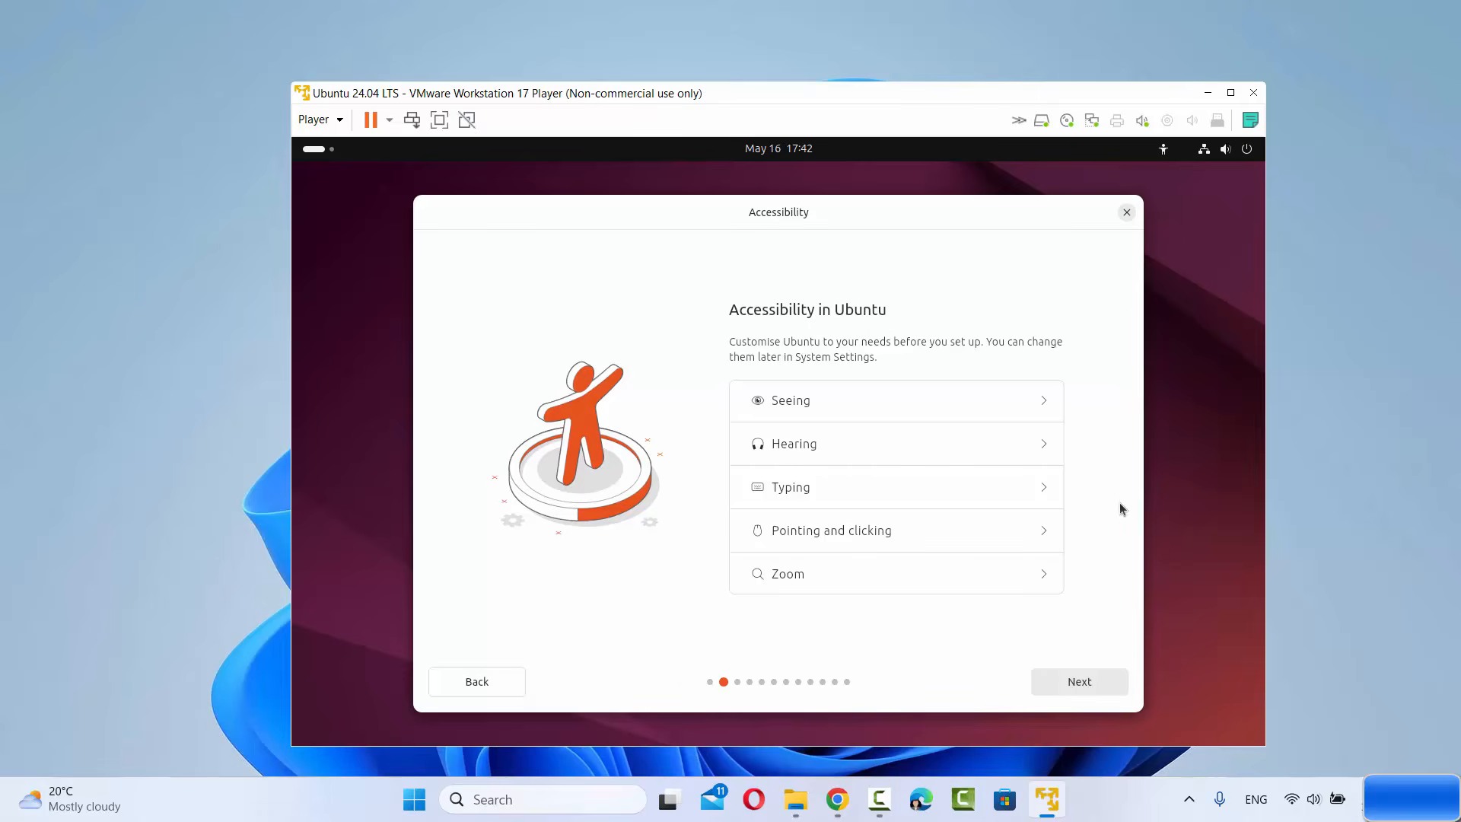
{"action": "left_click", "coordinate": [1079, 682]}
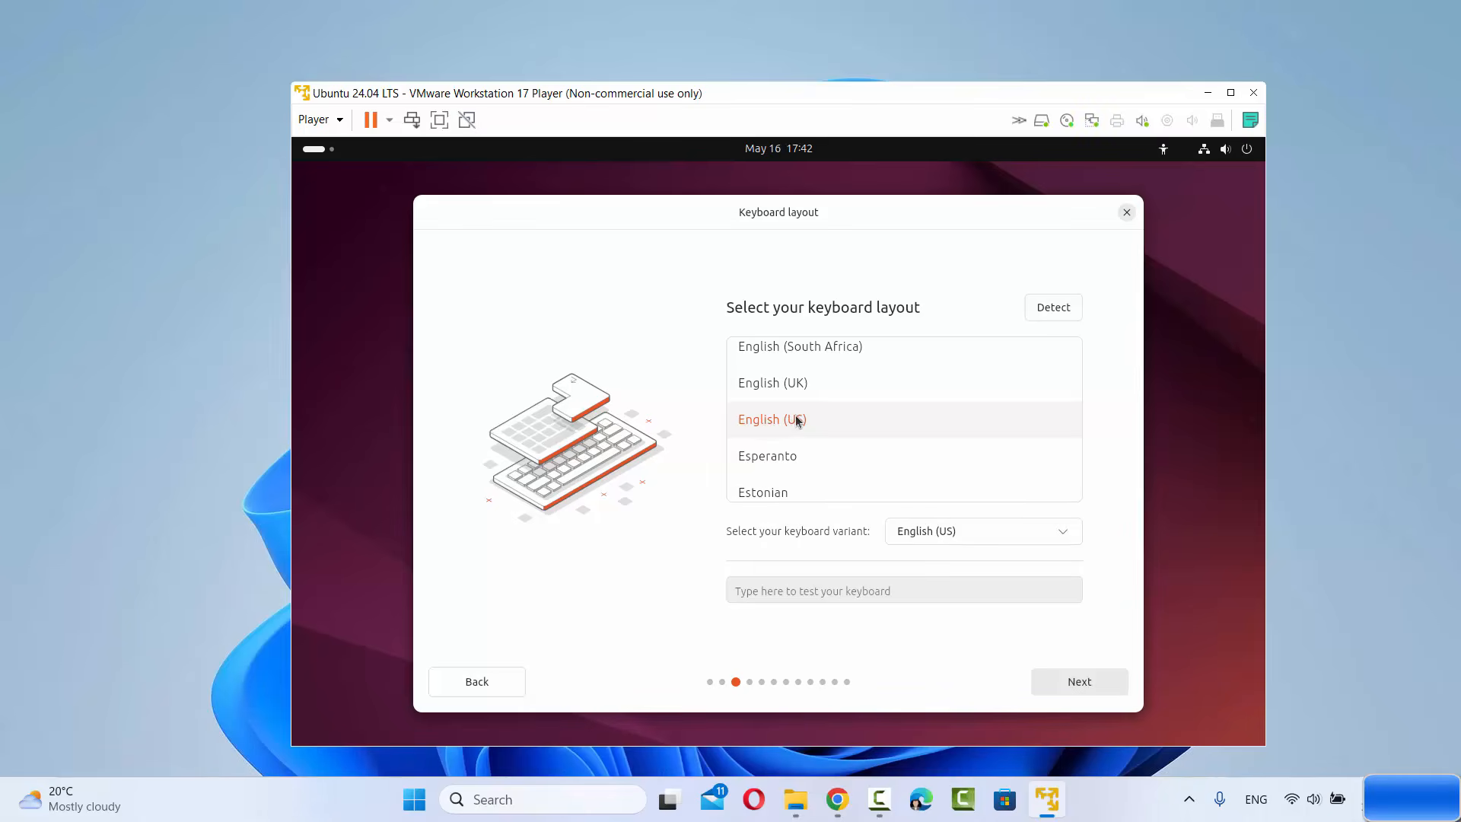
Set the keyboard layout to German with the German variant and continue to the internet connection page.
{"action": "scroll", "coordinate": [853, 400], "scroll_direction": "down", "scroll_amount": 5}
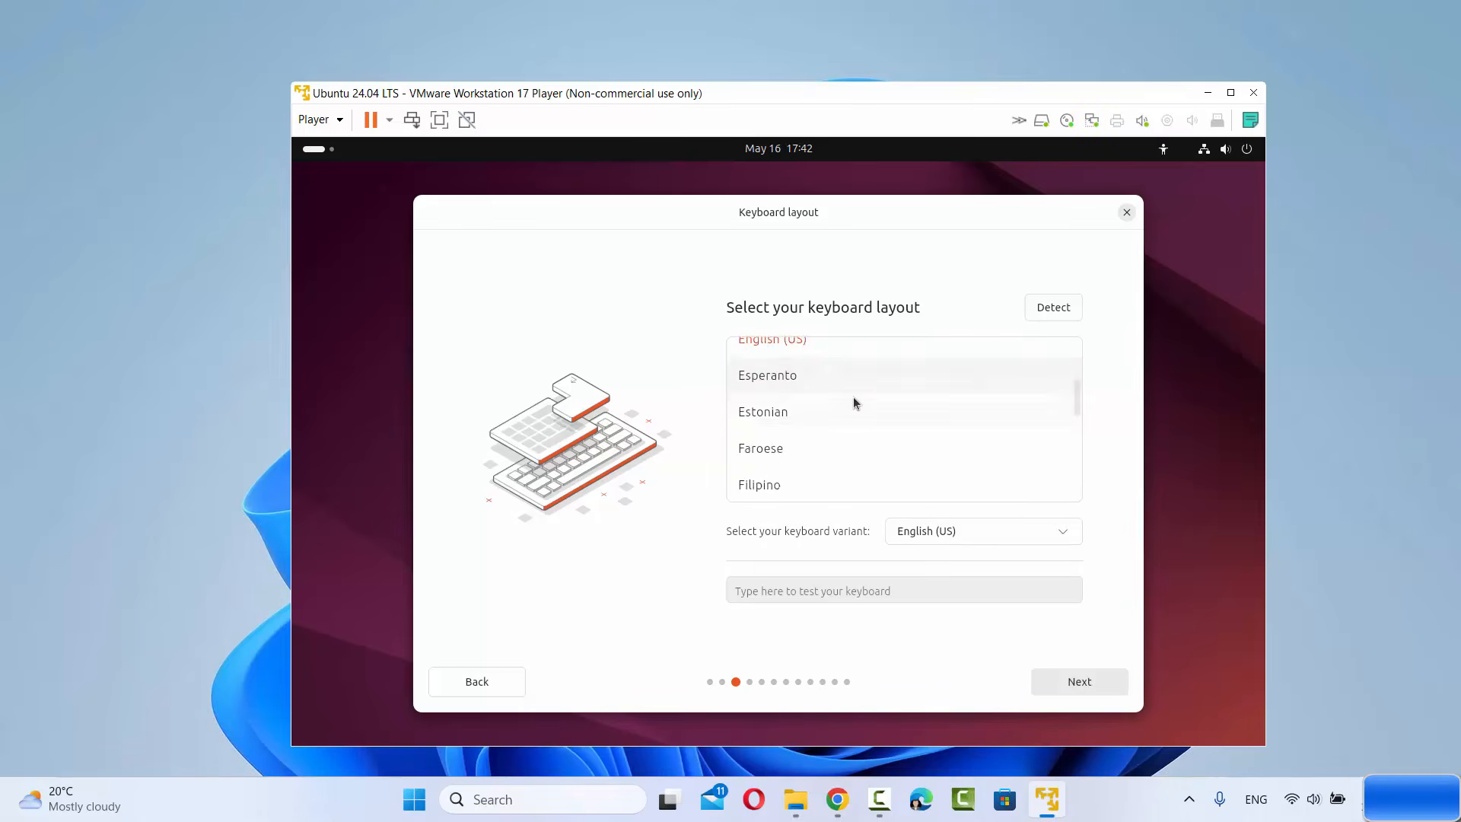
{"action": "scroll", "coordinate": [883, 437], "scroll_direction": "up", "scroll_amount": 5}
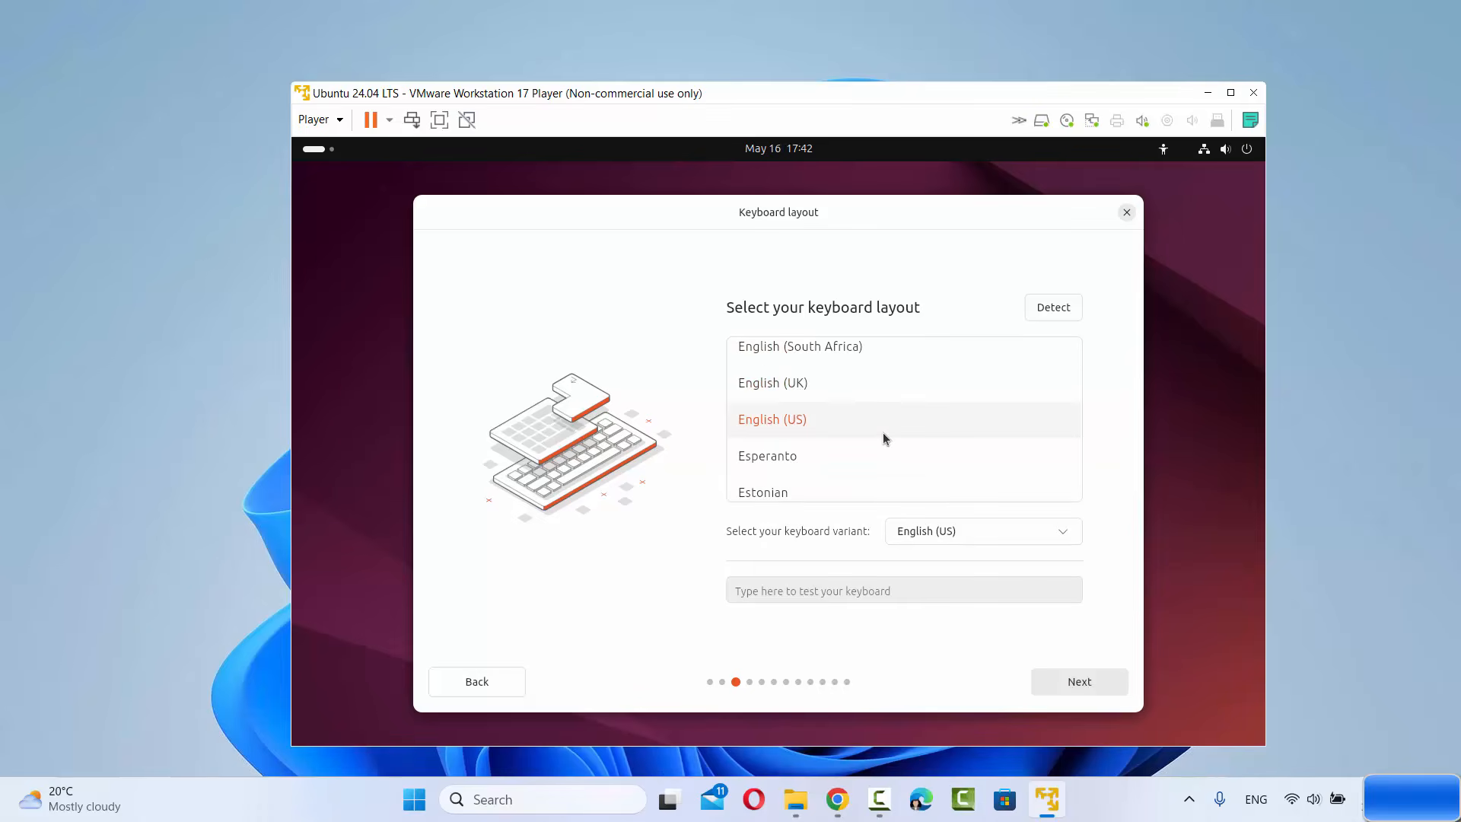
{"action": "scroll", "coordinate": [812, 423], "scroll_direction": "down", "scroll_amount": 5}
{"action": "left_click", "coordinate": [811, 423]}
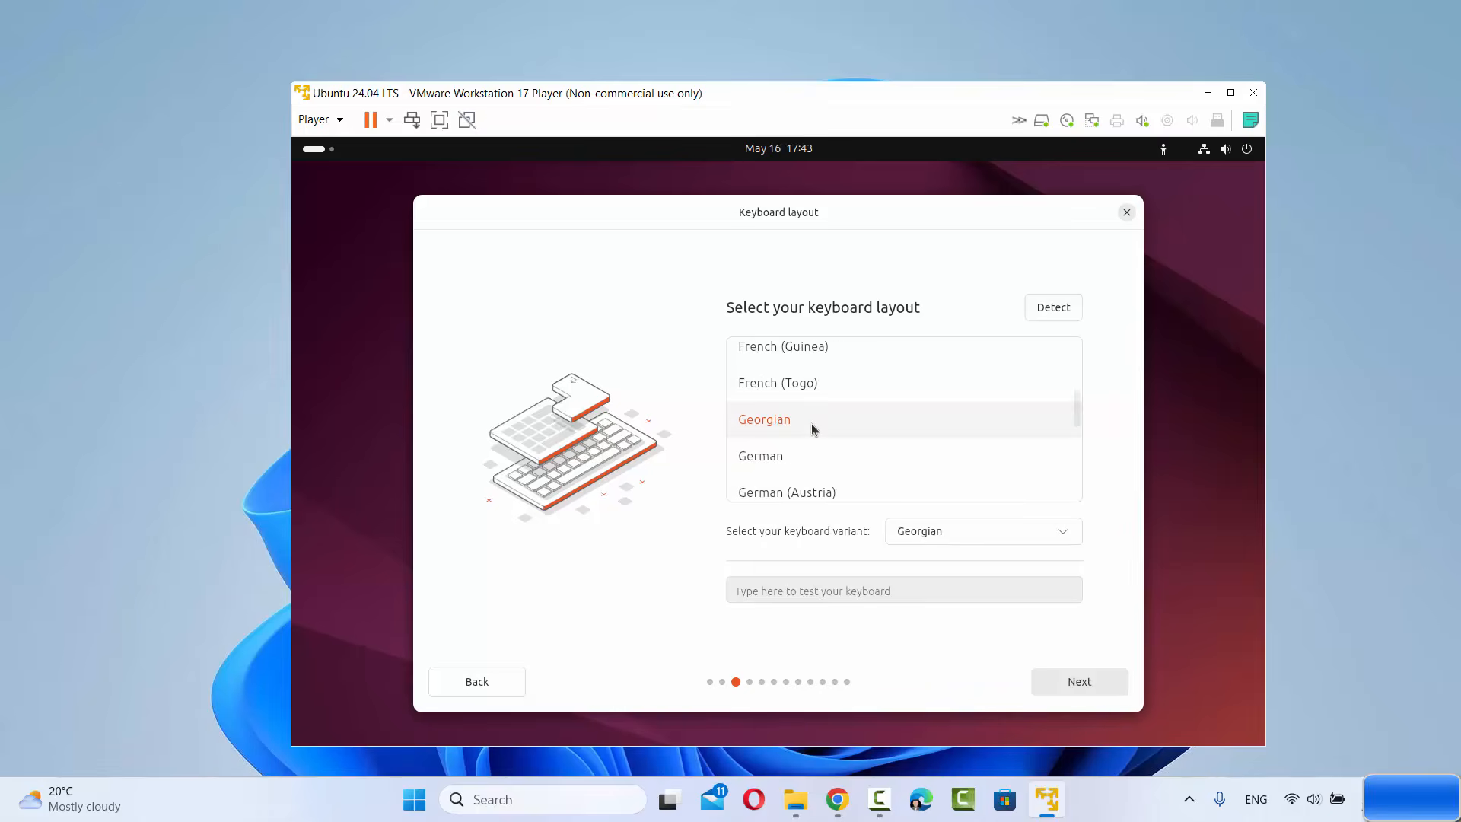
{"action": "left_click", "coordinate": [780, 458]}
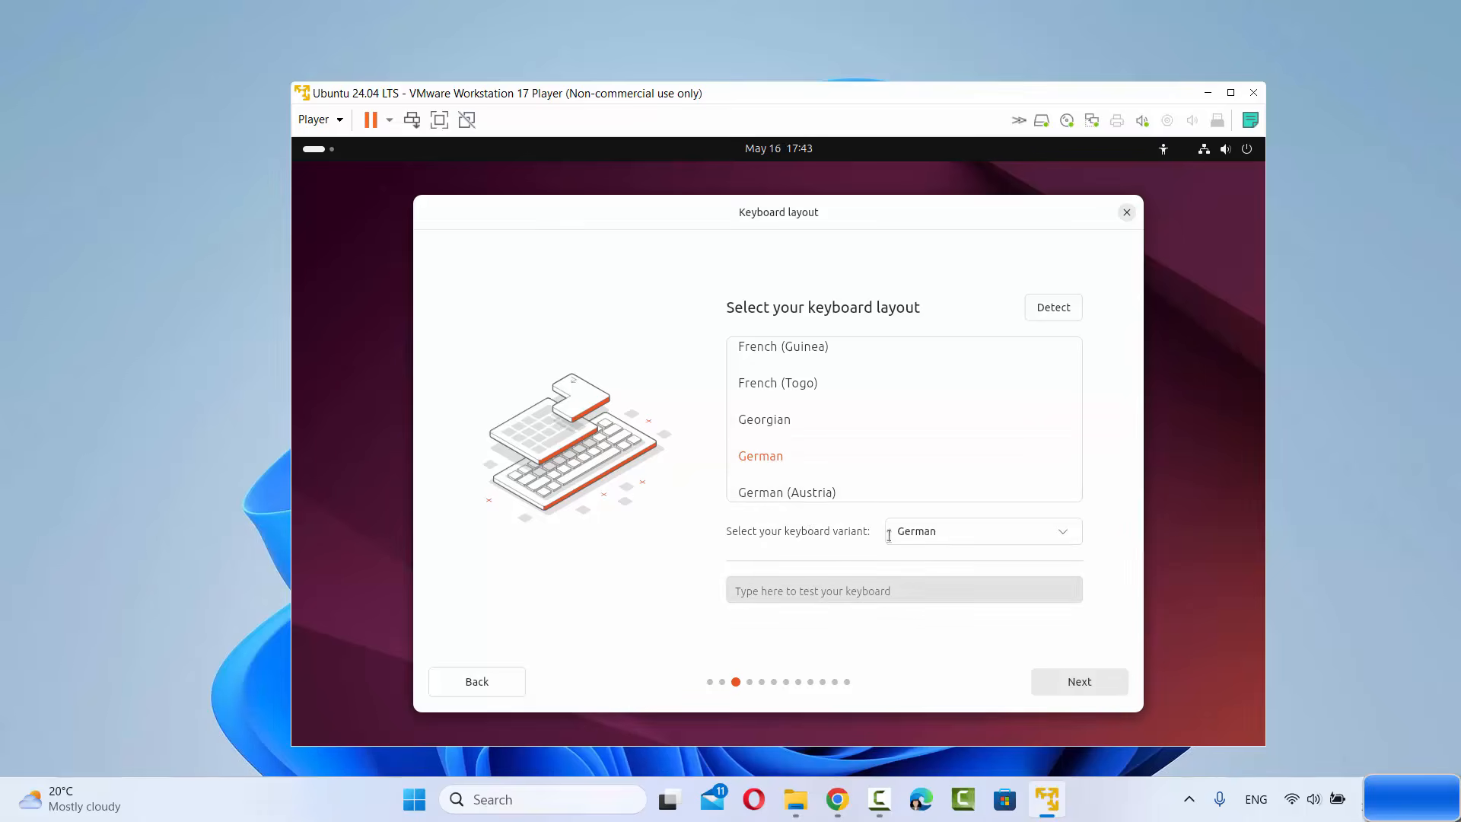
{"action": "left_click", "coordinate": [1070, 683]}
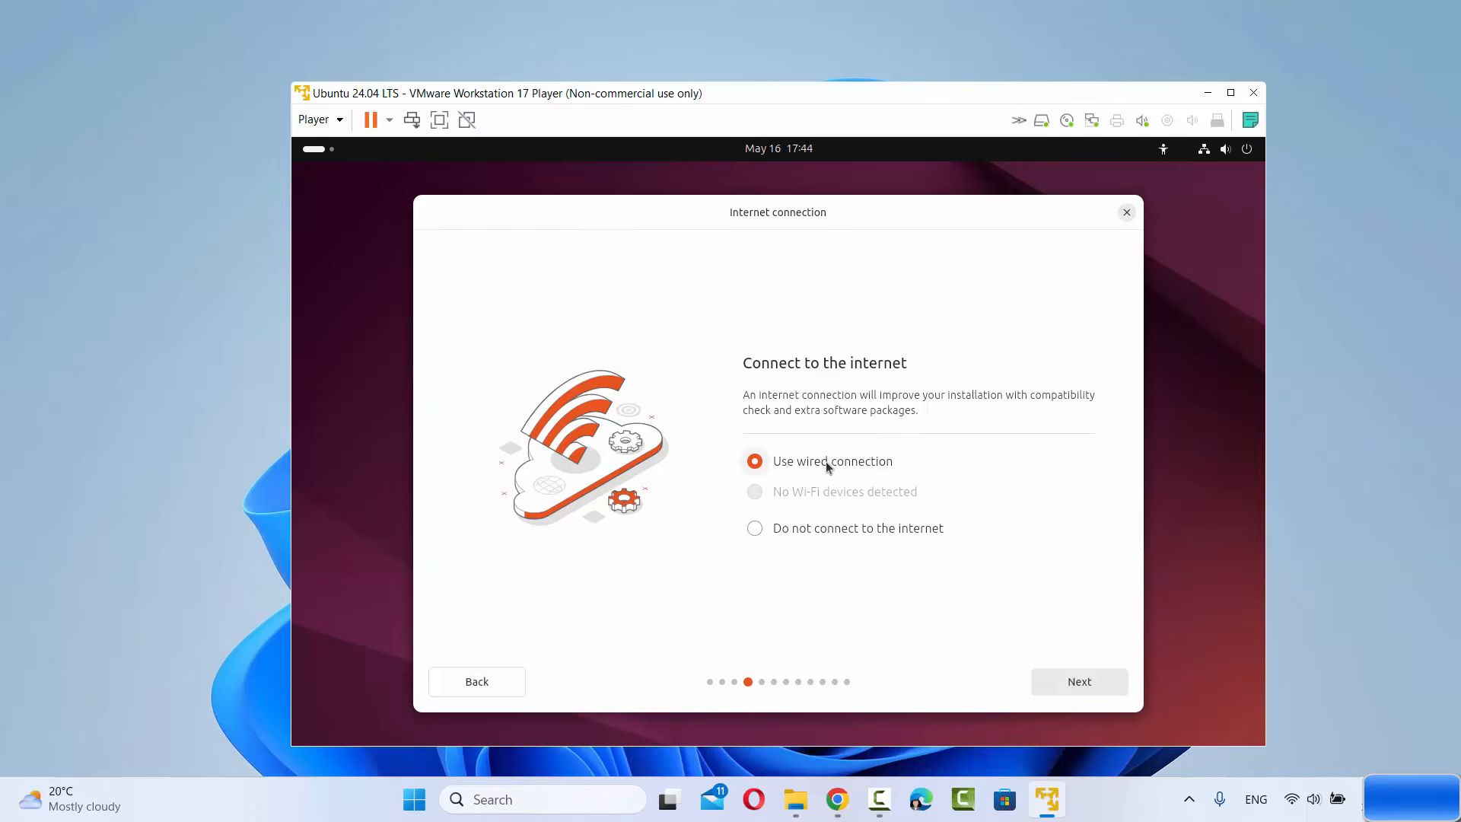
Proceed with the wired connection and an interactive Ubuntu installation that uses the default app selection.
{"action": "left_click", "coordinate": [1087, 687]}
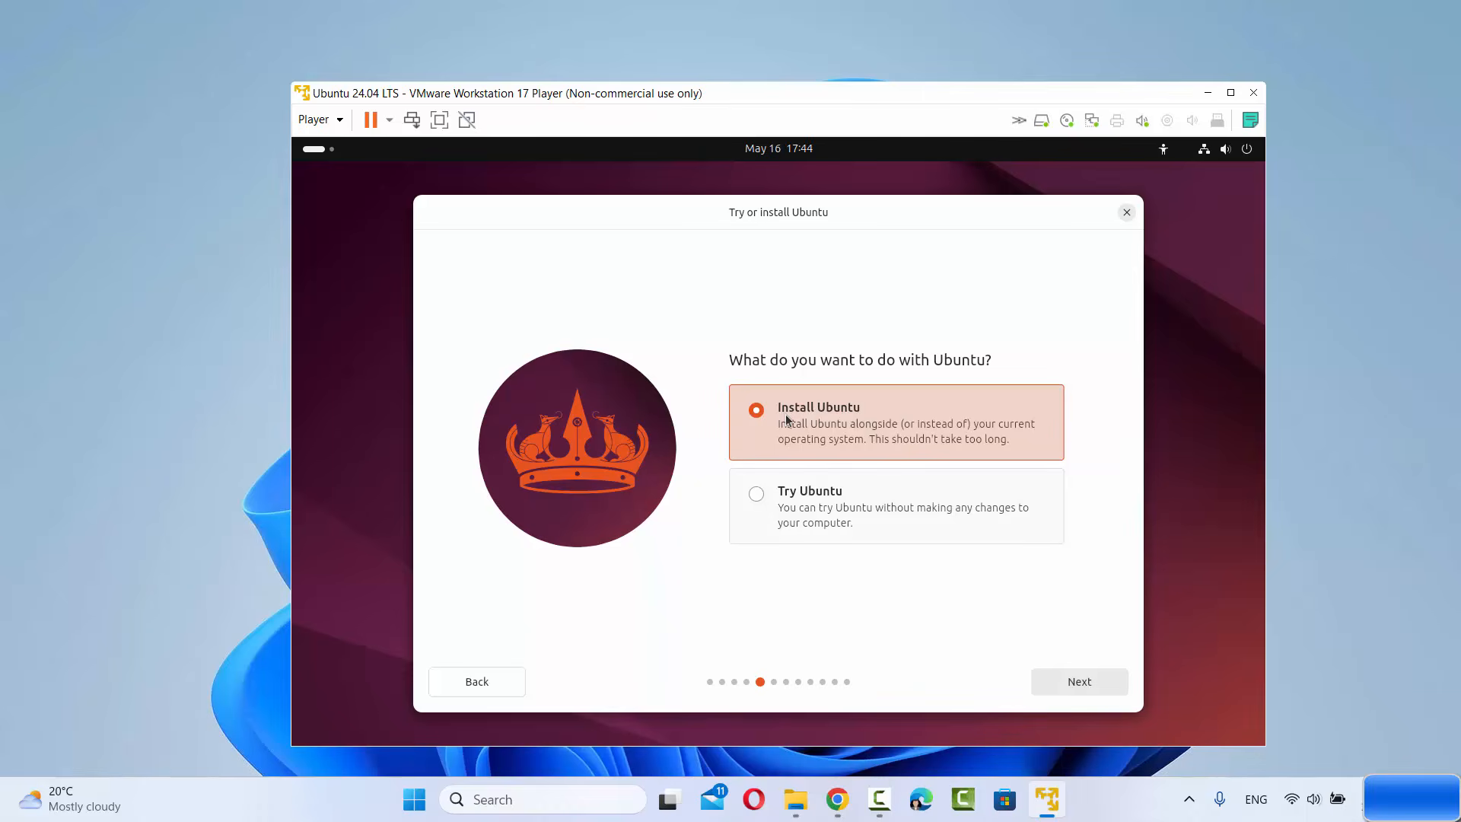
{"action": "left_click", "coordinate": [1076, 683]}
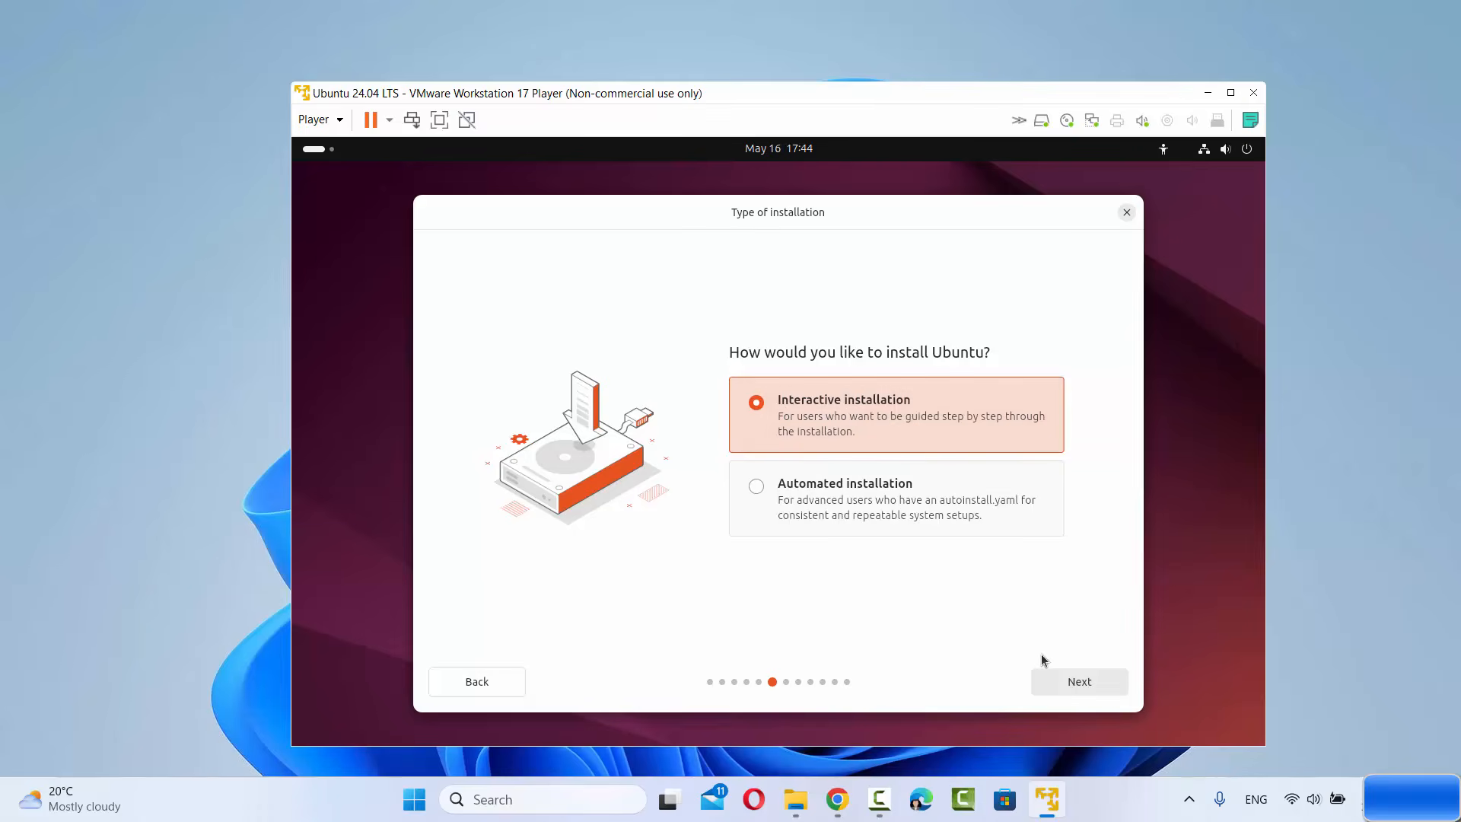
{"action": "left_click", "coordinate": [1066, 687]}
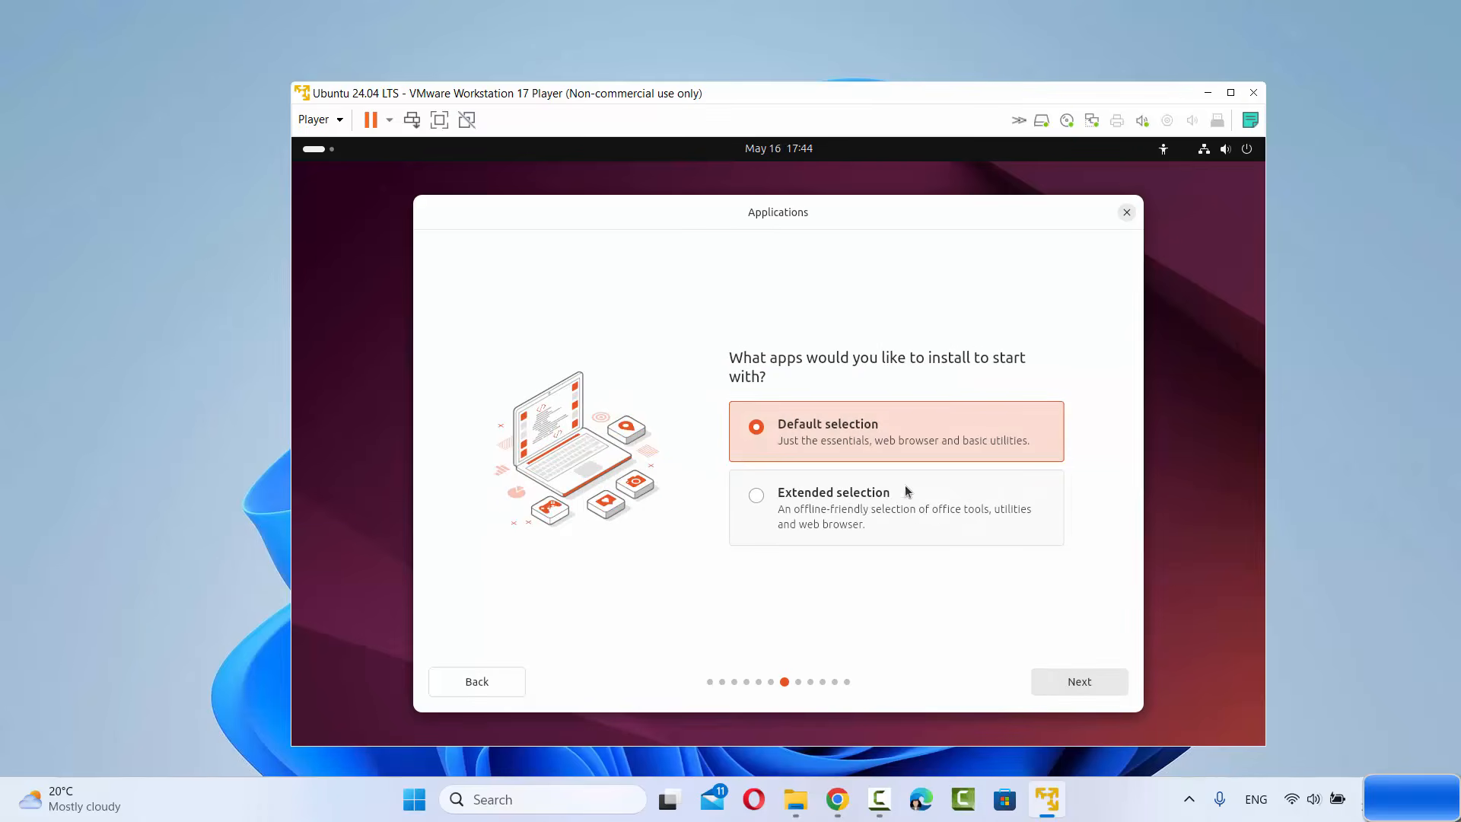
{"action": "left_click", "coordinate": [1072, 683]}
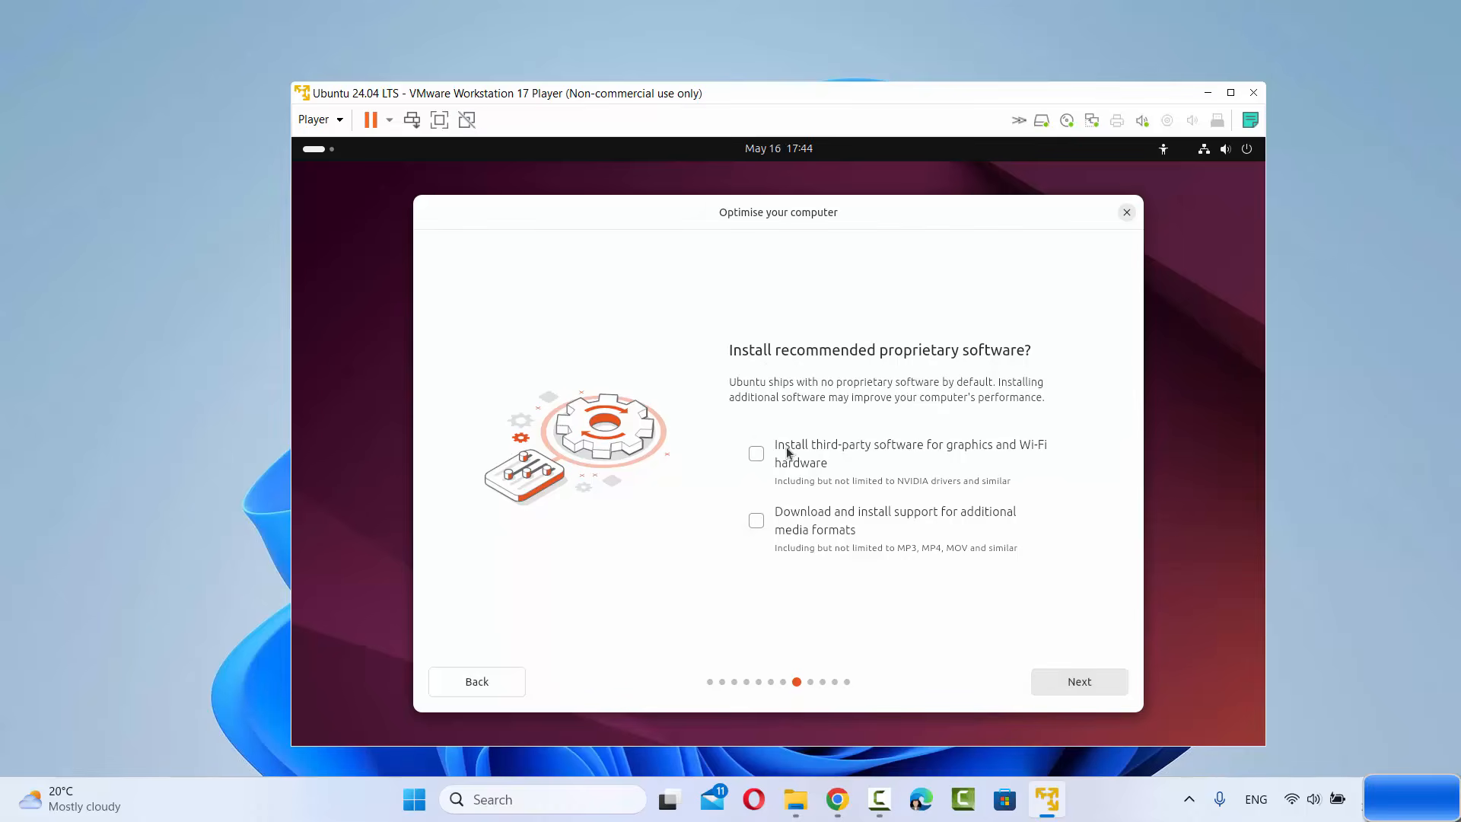
Enable third-party graphics and Wi-Fi software and additional media format support, and accept Erase disk and install Ubuntu.
{"action": "left_click", "coordinate": [757, 455]}
{"action": "left_click", "coordinate": [757, 522]}
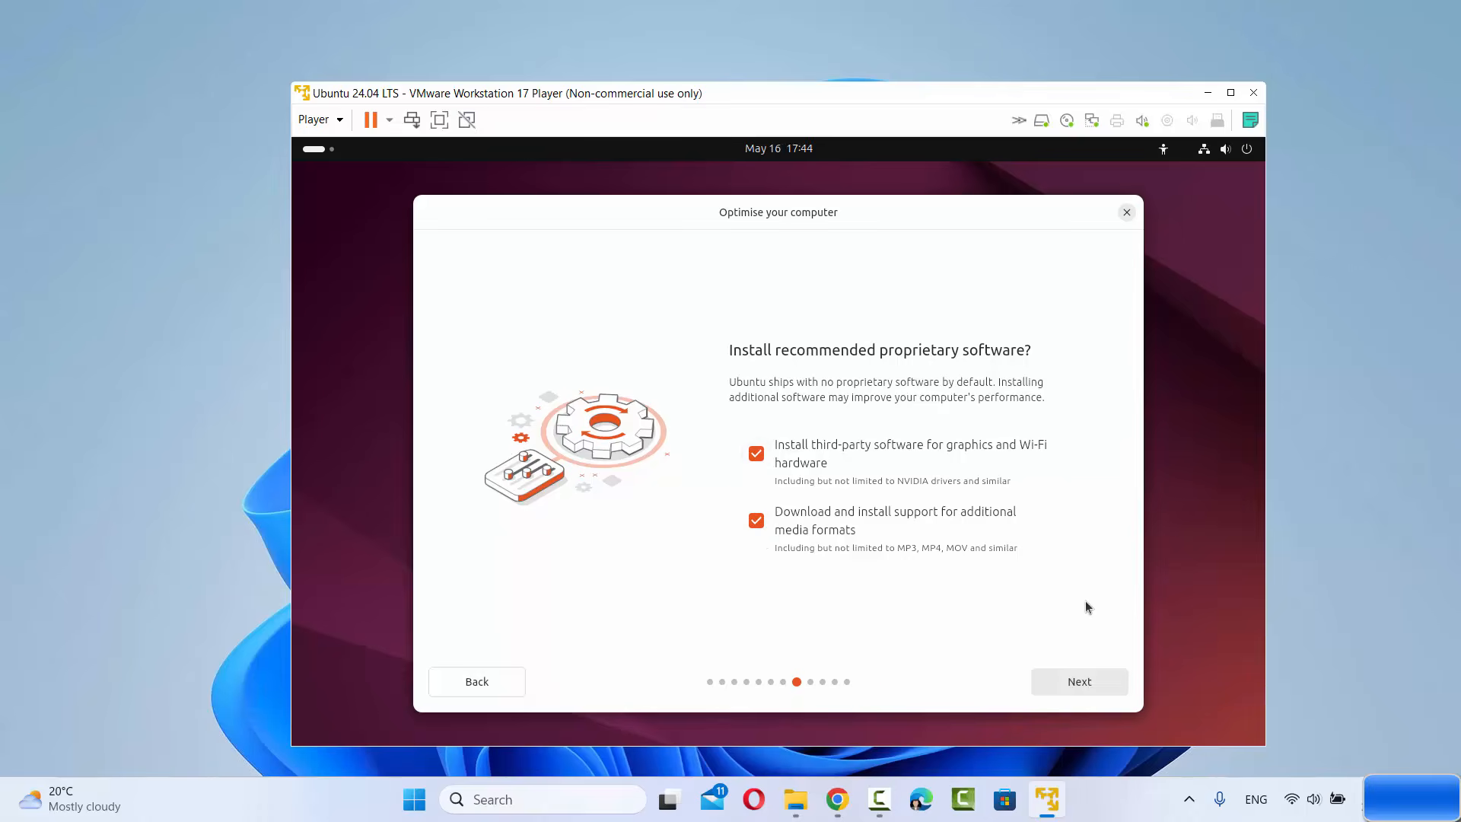
{"action": "left_click", "coordinate": [1075, 683]}
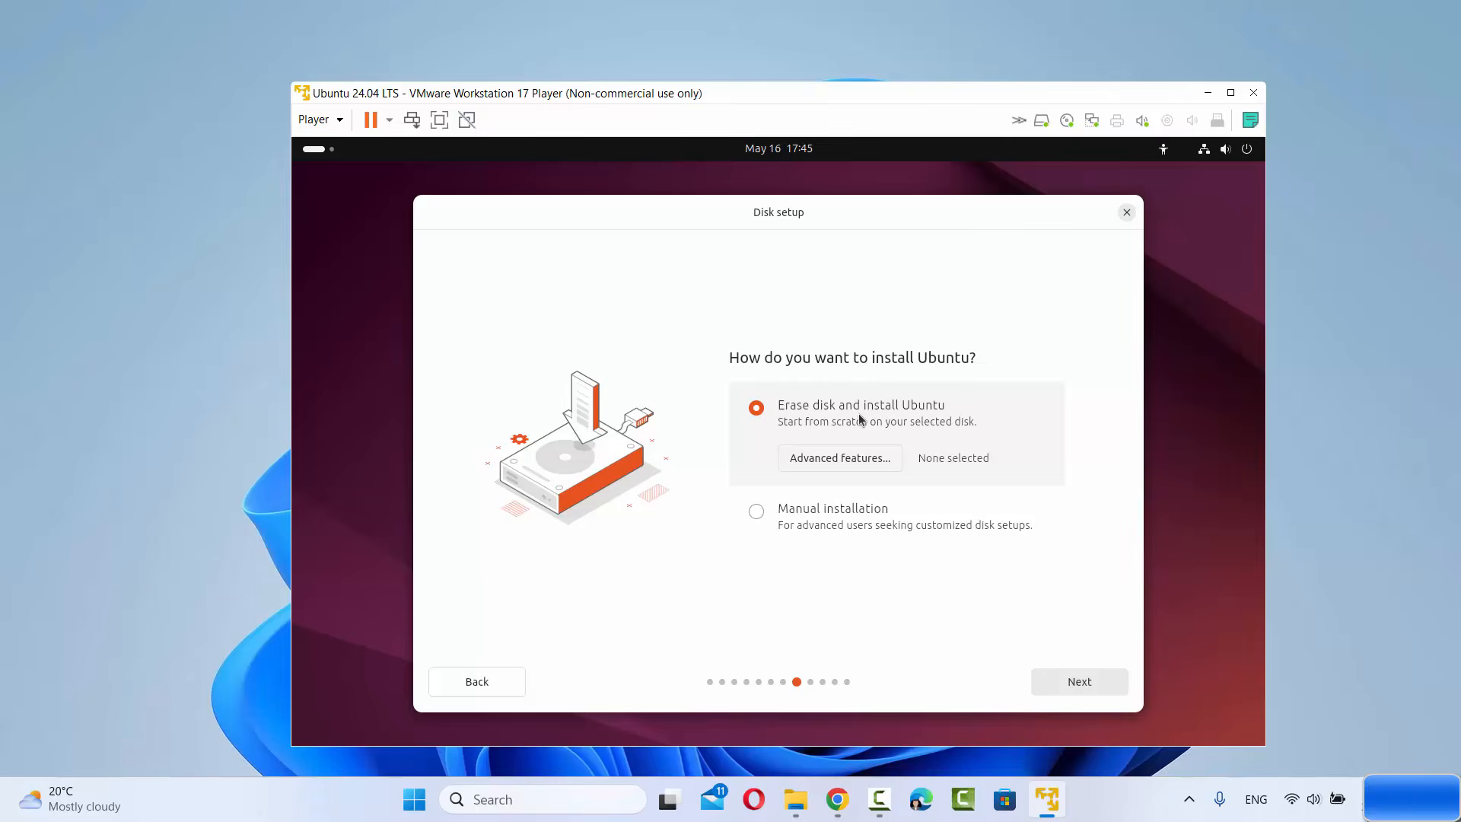
{"action": "left_click", "coordinate": [1061, 677]}
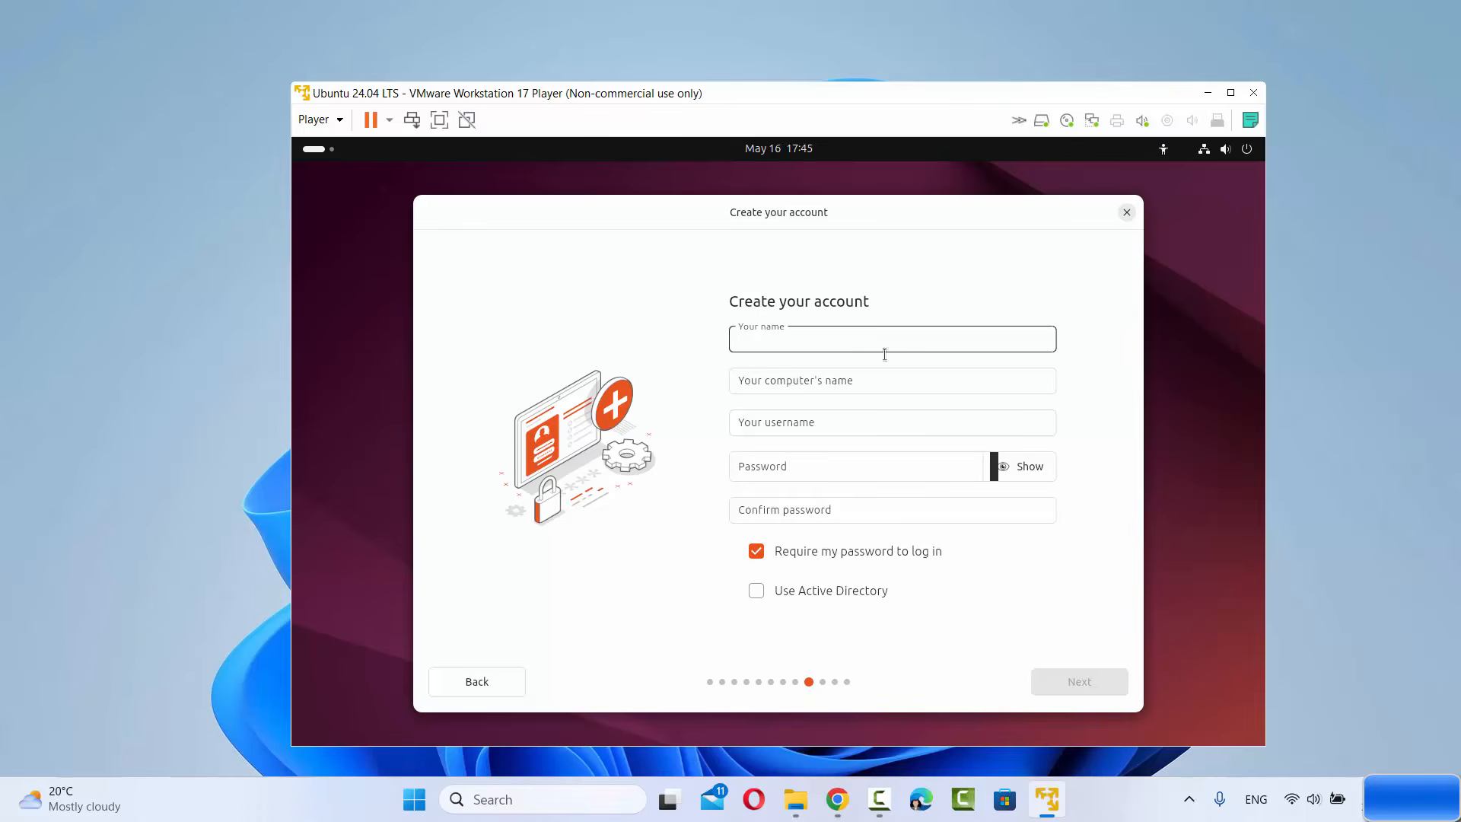
Enter codebind as the account name and shorten the computer's name to codebind.
{"action": "type", "text": "codebind"}
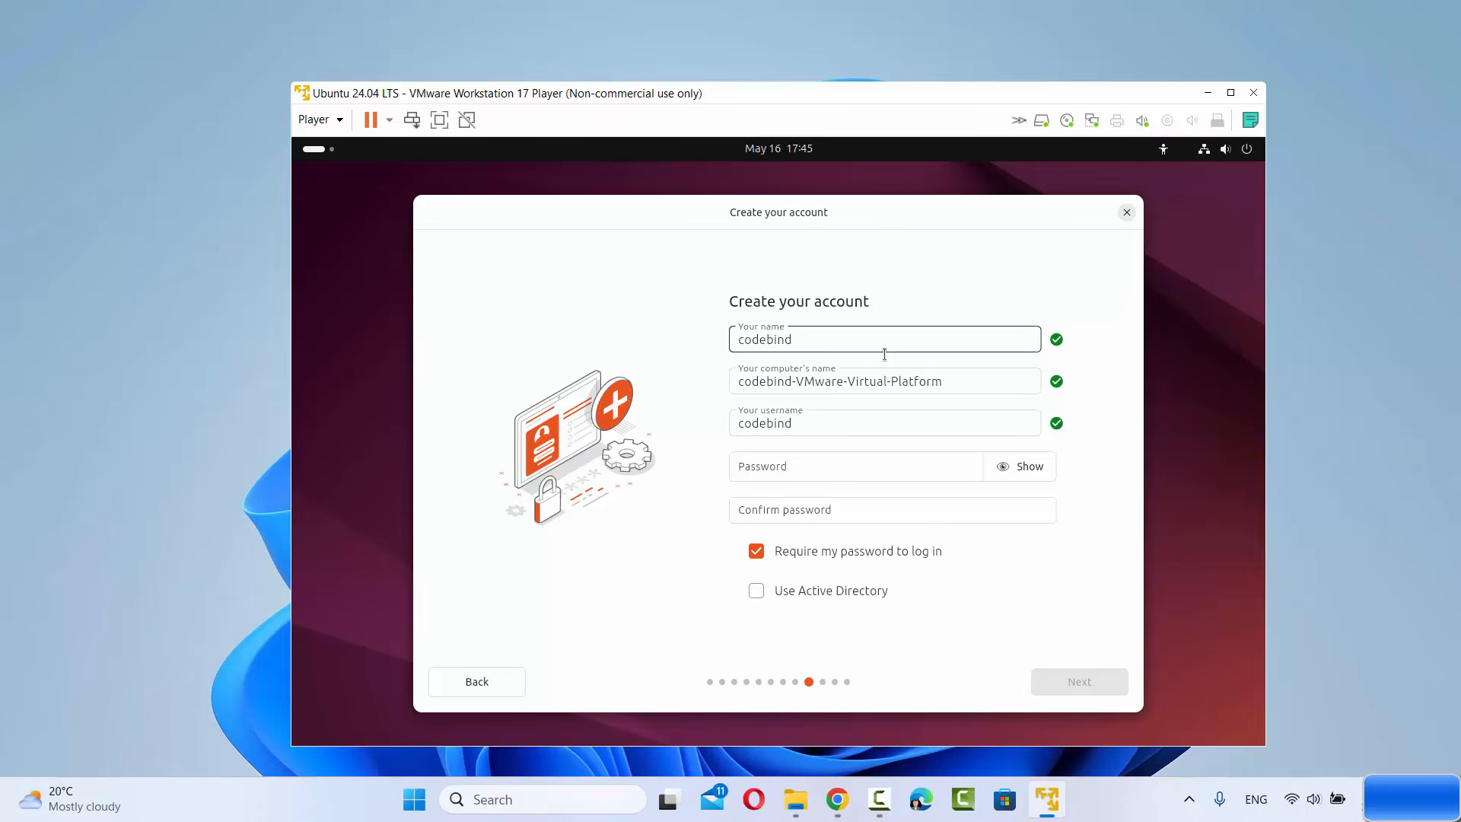
{"action": "double_click", "coordinate": [749, 381]}
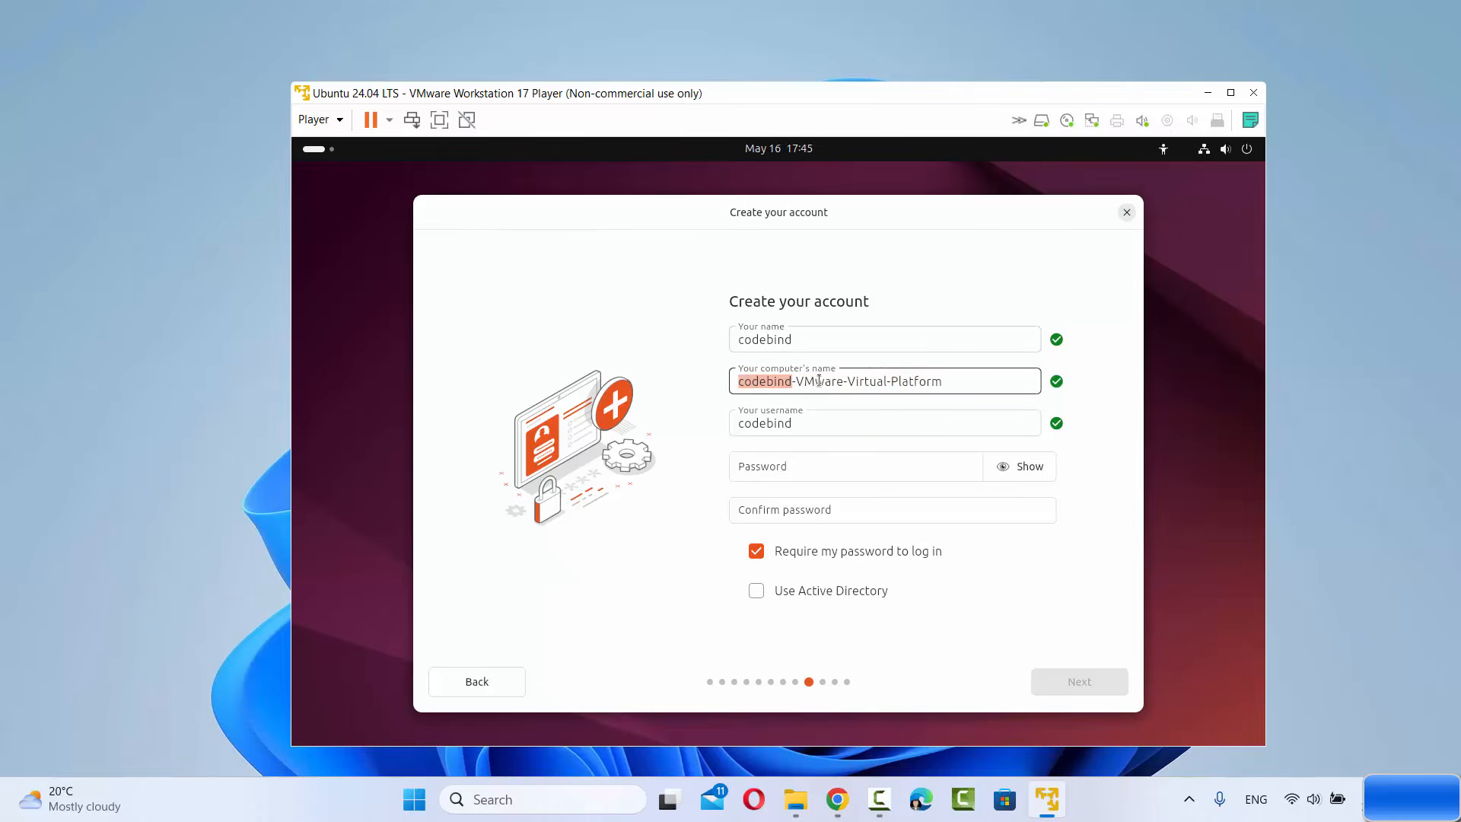
{"action": "left_click", "coordinate": [952, 382]}
{"action": "left_click_drag", "start_coordinate": [951, 383], "coordinate": [796, 379]}
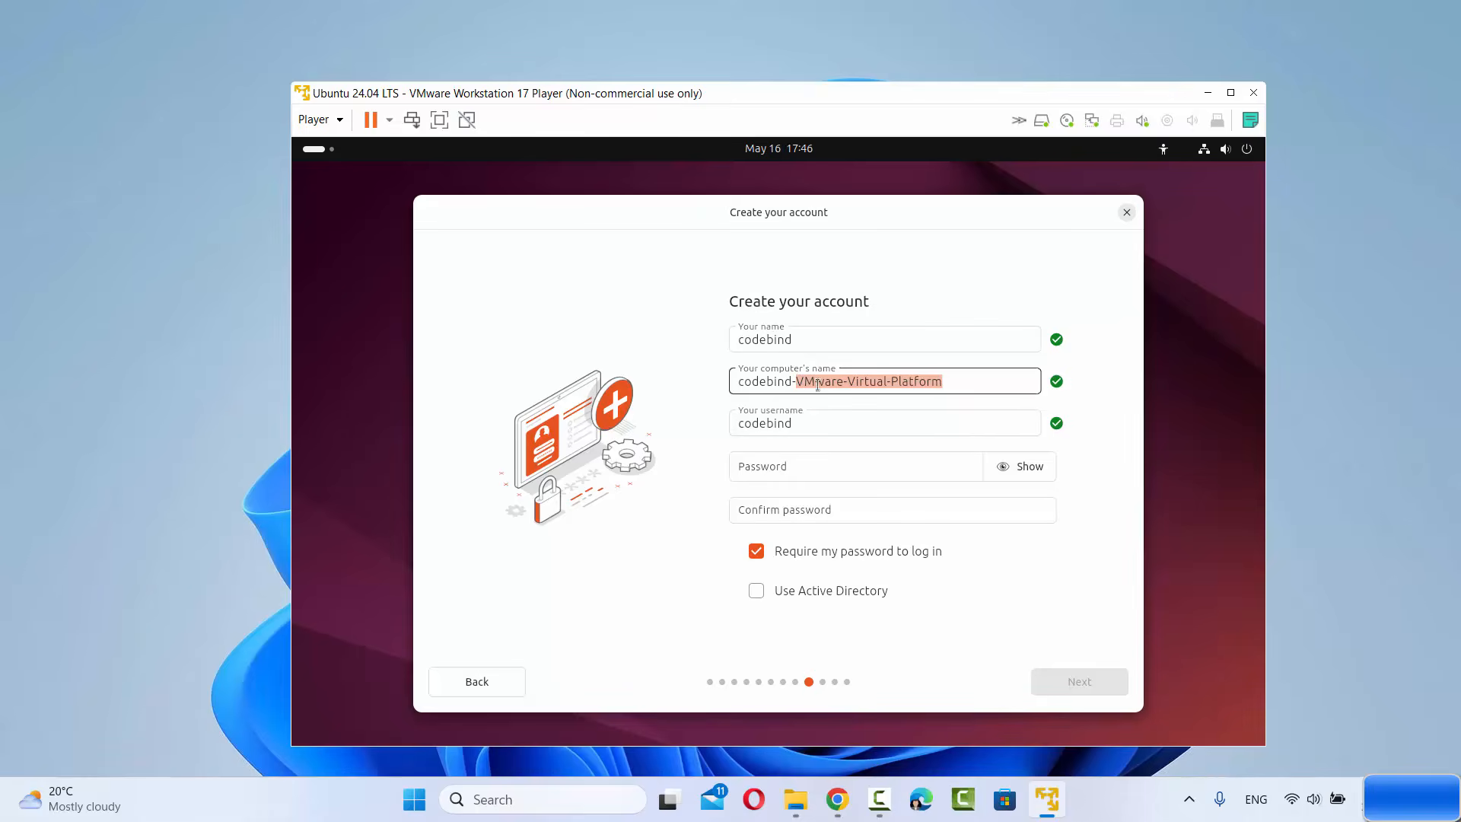
{"action": "key", "text": "BackSpace"}
{"action": "key", "text": "BackSpace"}
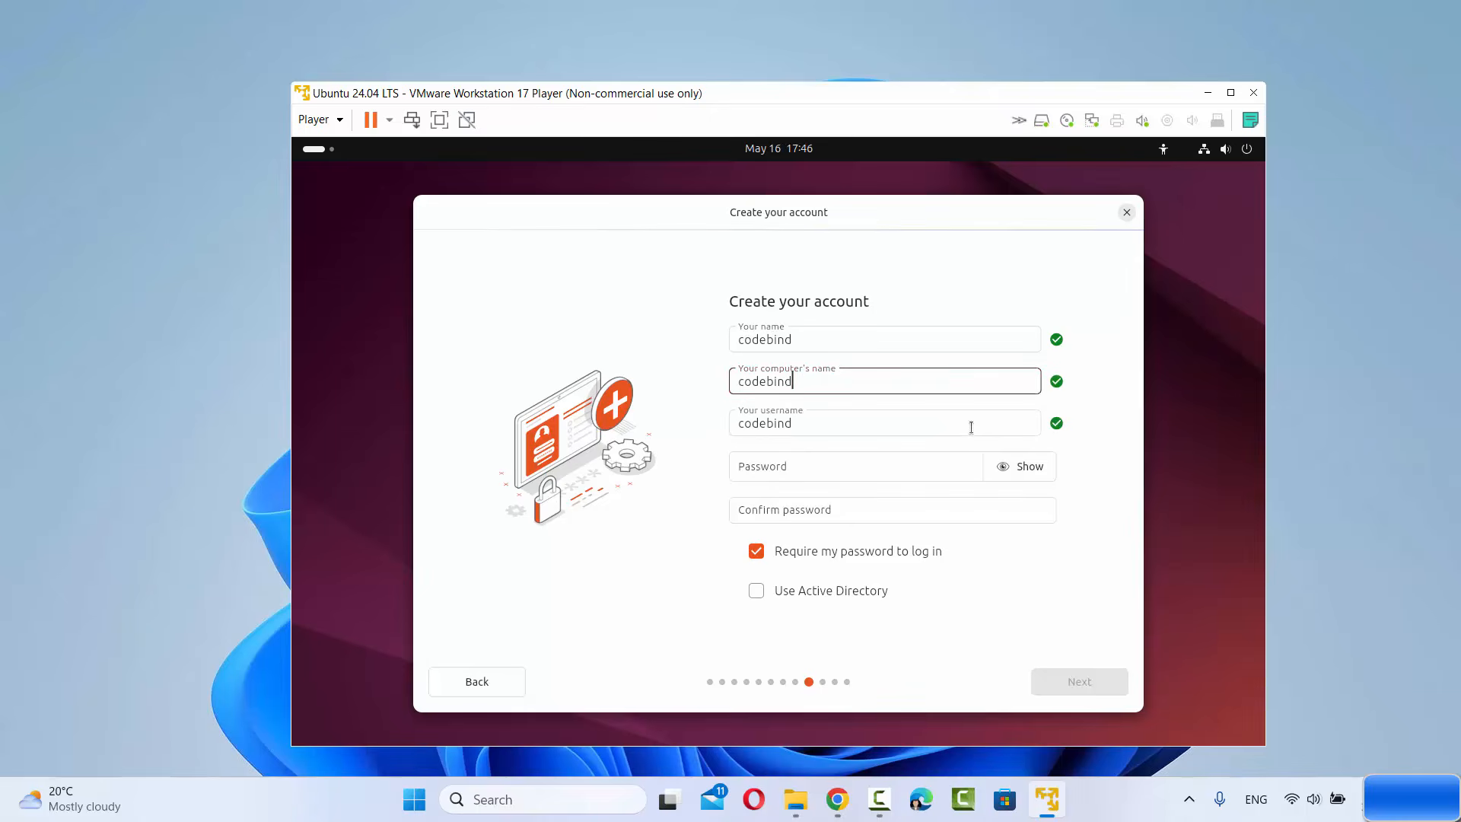
{"action": "double_click", "coordinate": [768, 339]}
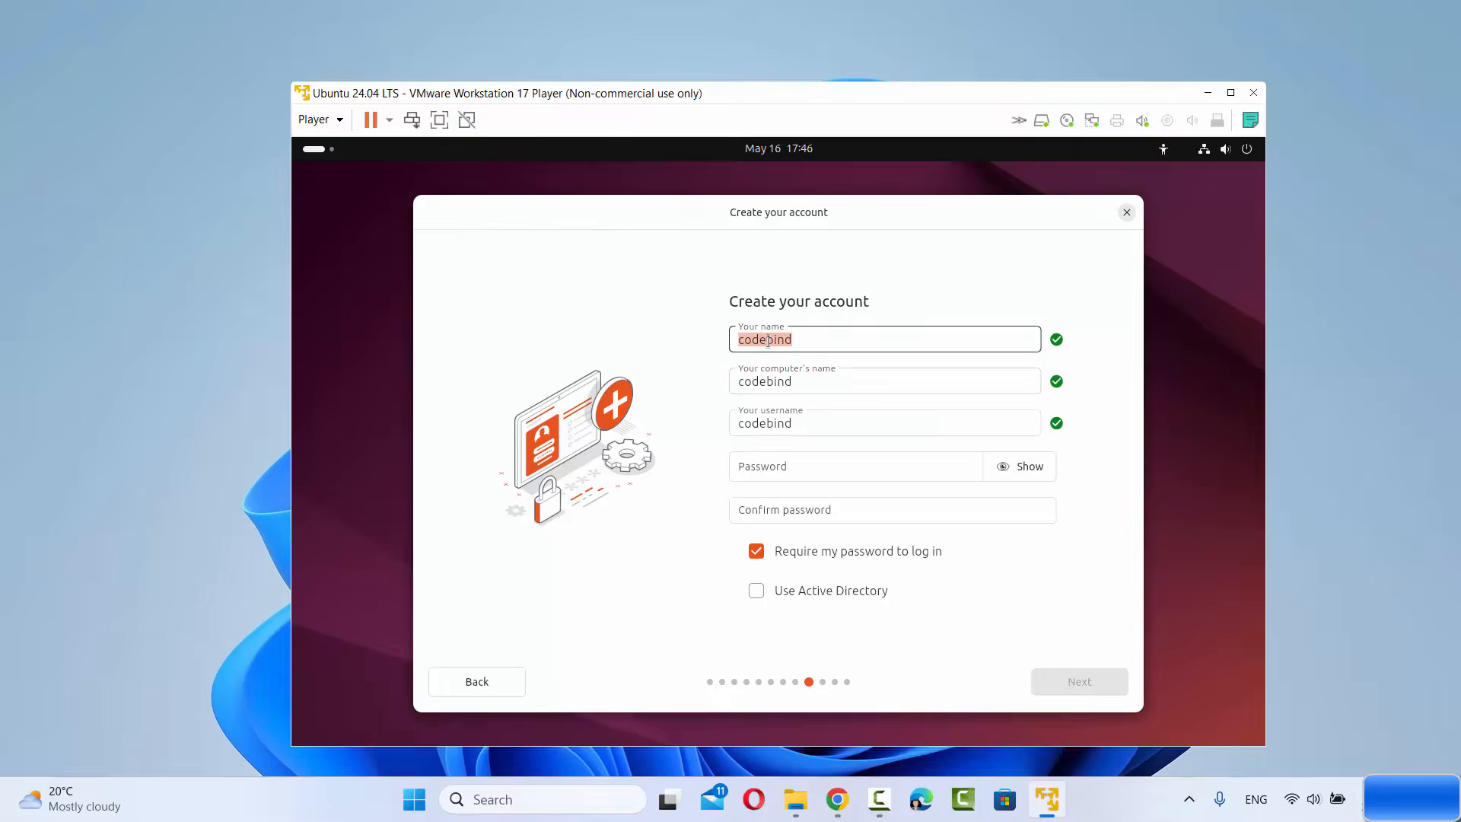
{"action": "double_click", "coordinate": [767, 383]}
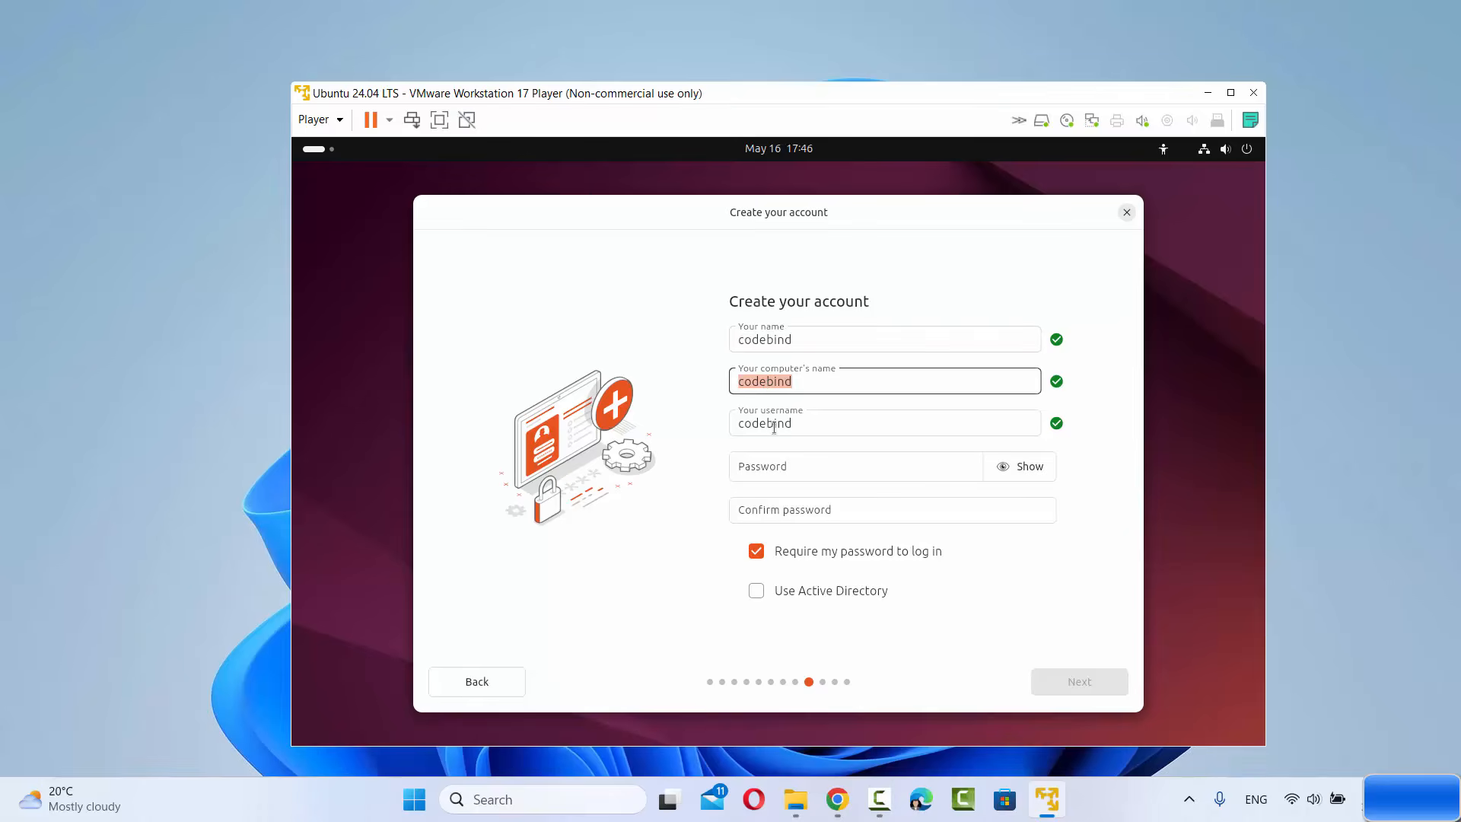
Enter and confirm the password for the new account, and continue to the timezone page.
{"action": "left_click", "coordinate": [775, 467]}
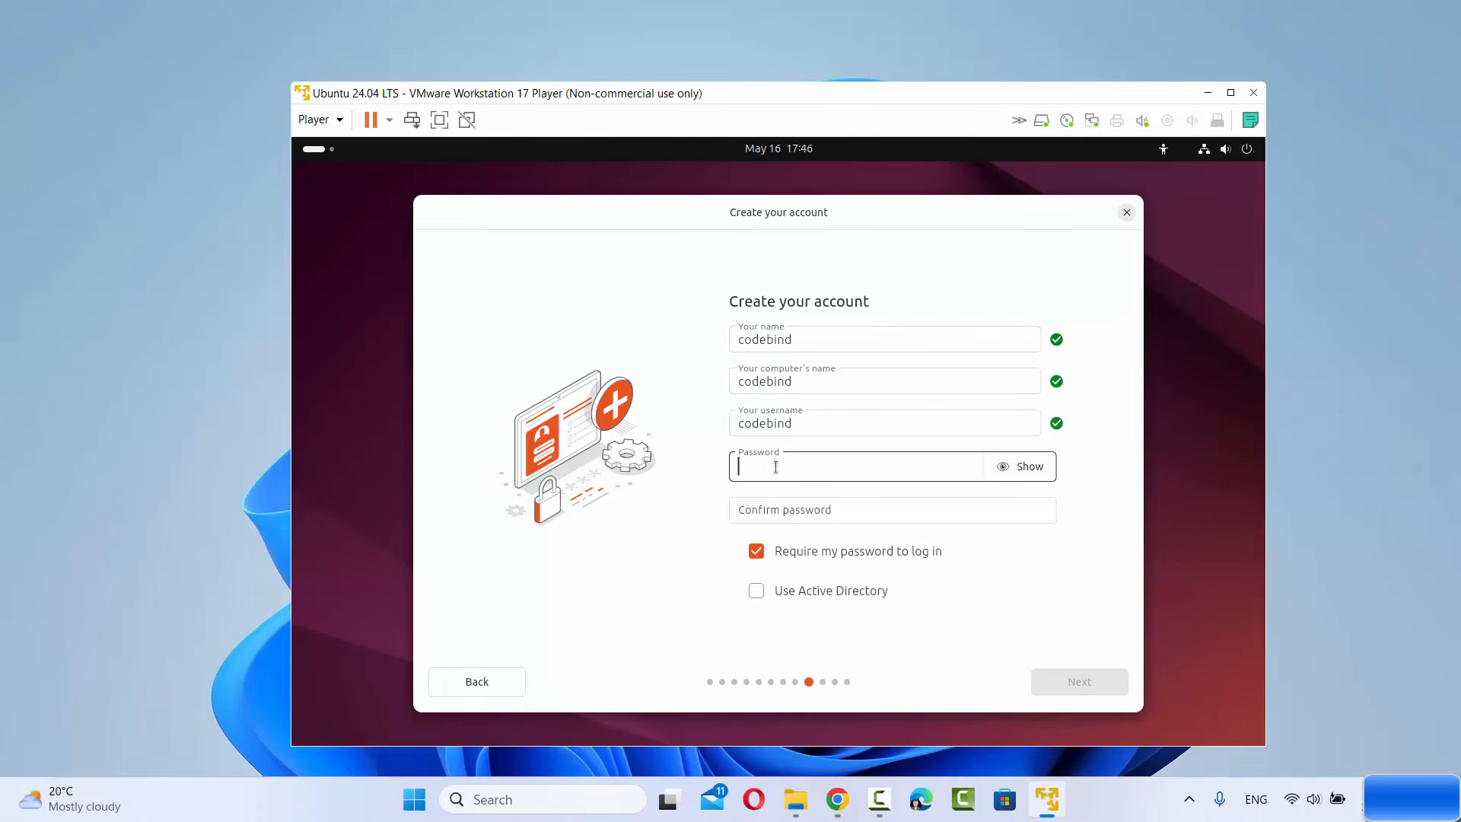
{"action": "type", "text": "••••••"}
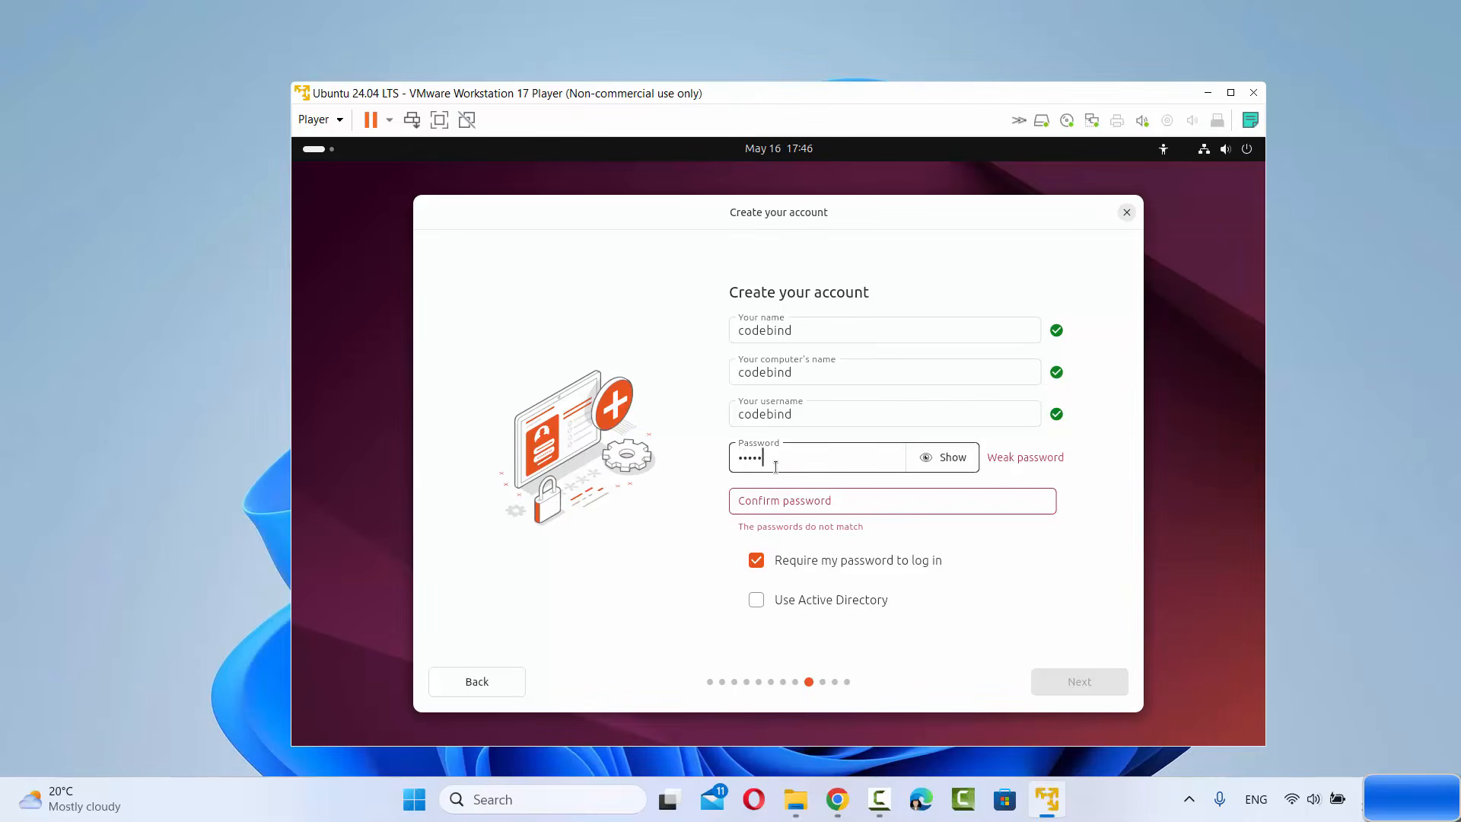
{"action": "left_click", "coordinate": [792, 509]}
{"action": "type", "text": "••••••"}
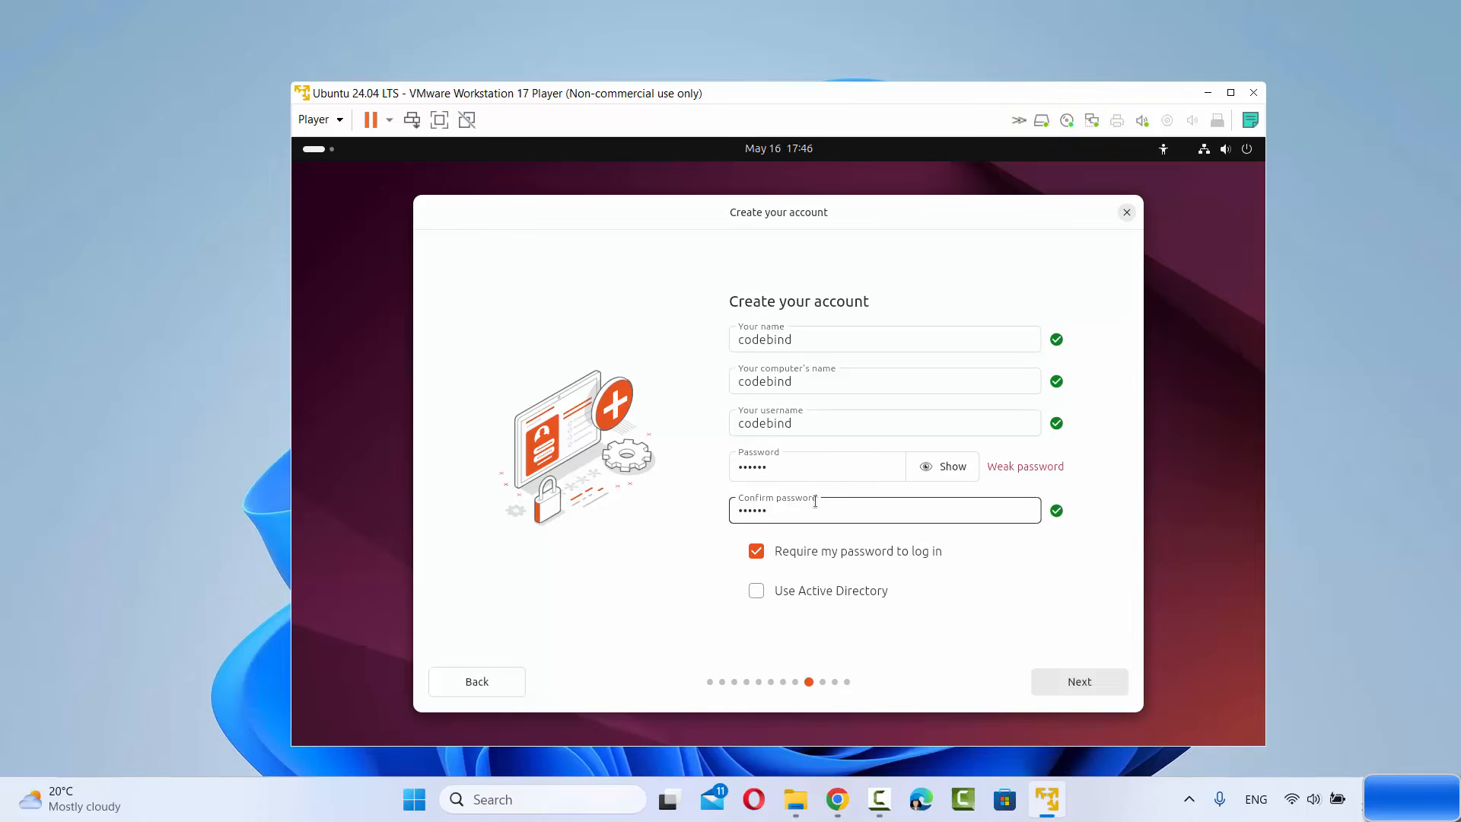
{"action": "left_click", "coordinate": [1069, 684]}
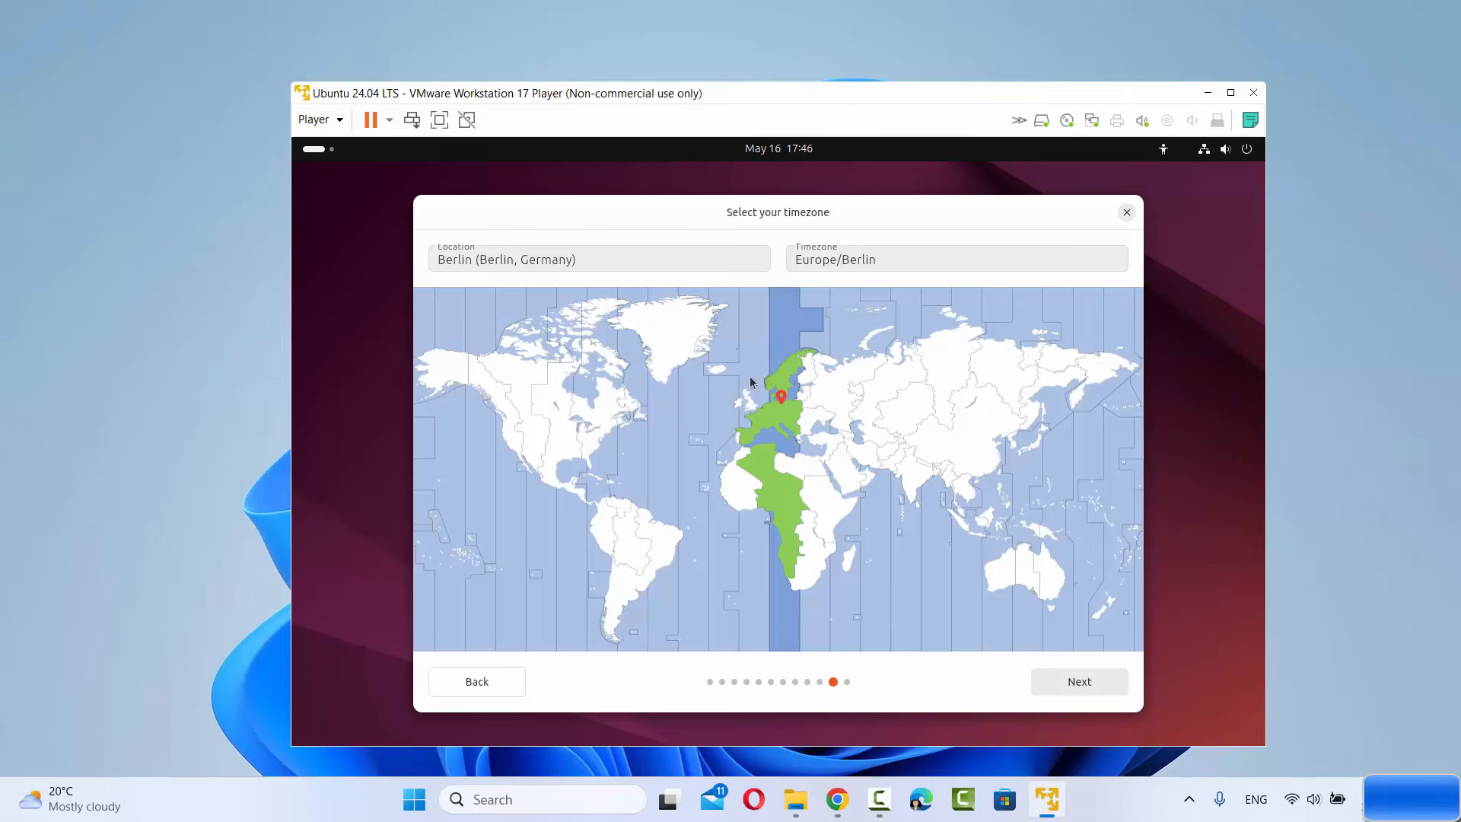
Accept the Europe/Berlin timezone and start the installation with the reviewed choices.
{"action": "left_click", "coordinate": [1084, 689]}
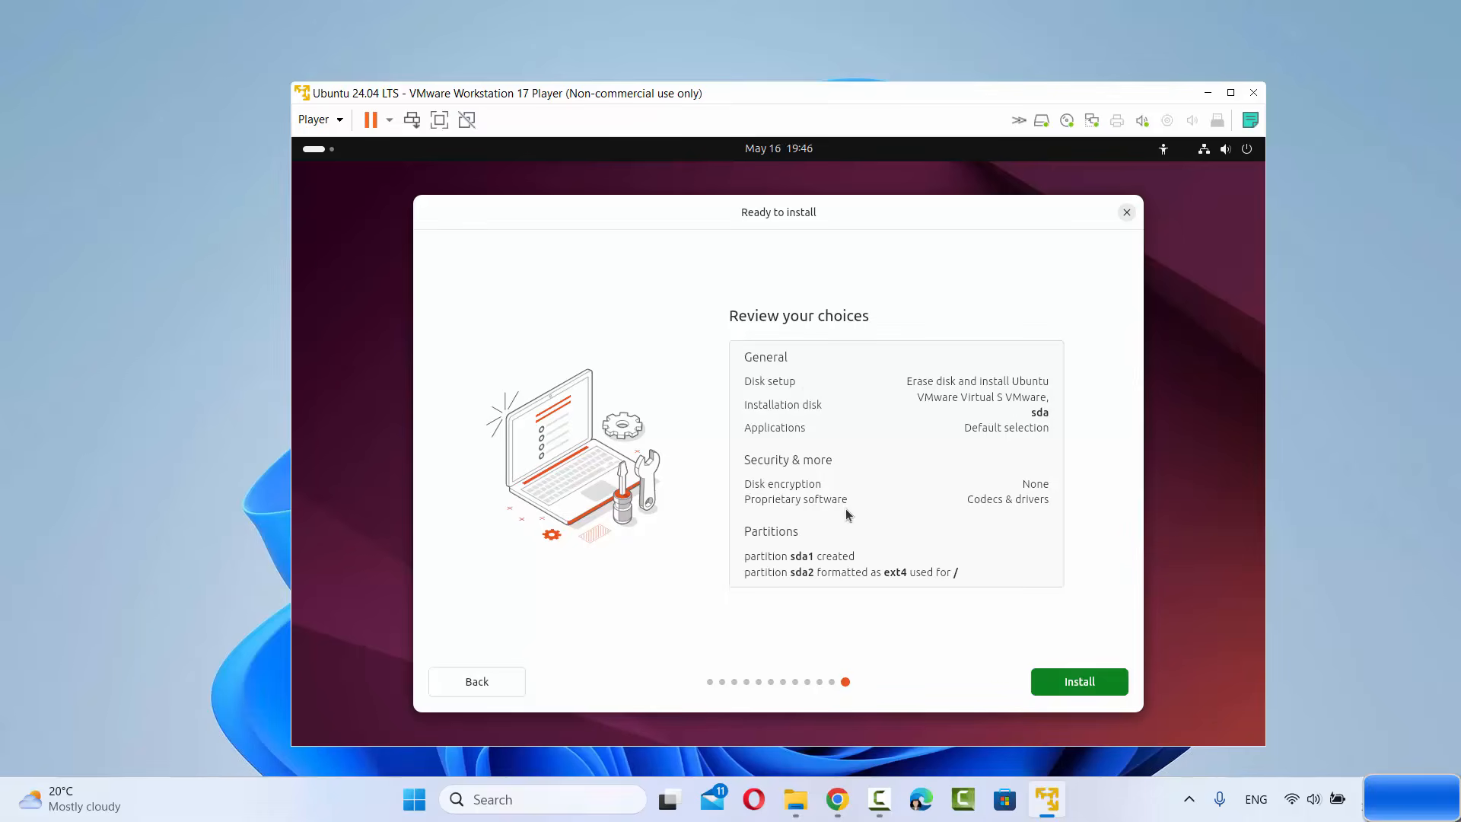
{"action": "left_click", "coordinate": [1102, 687]}
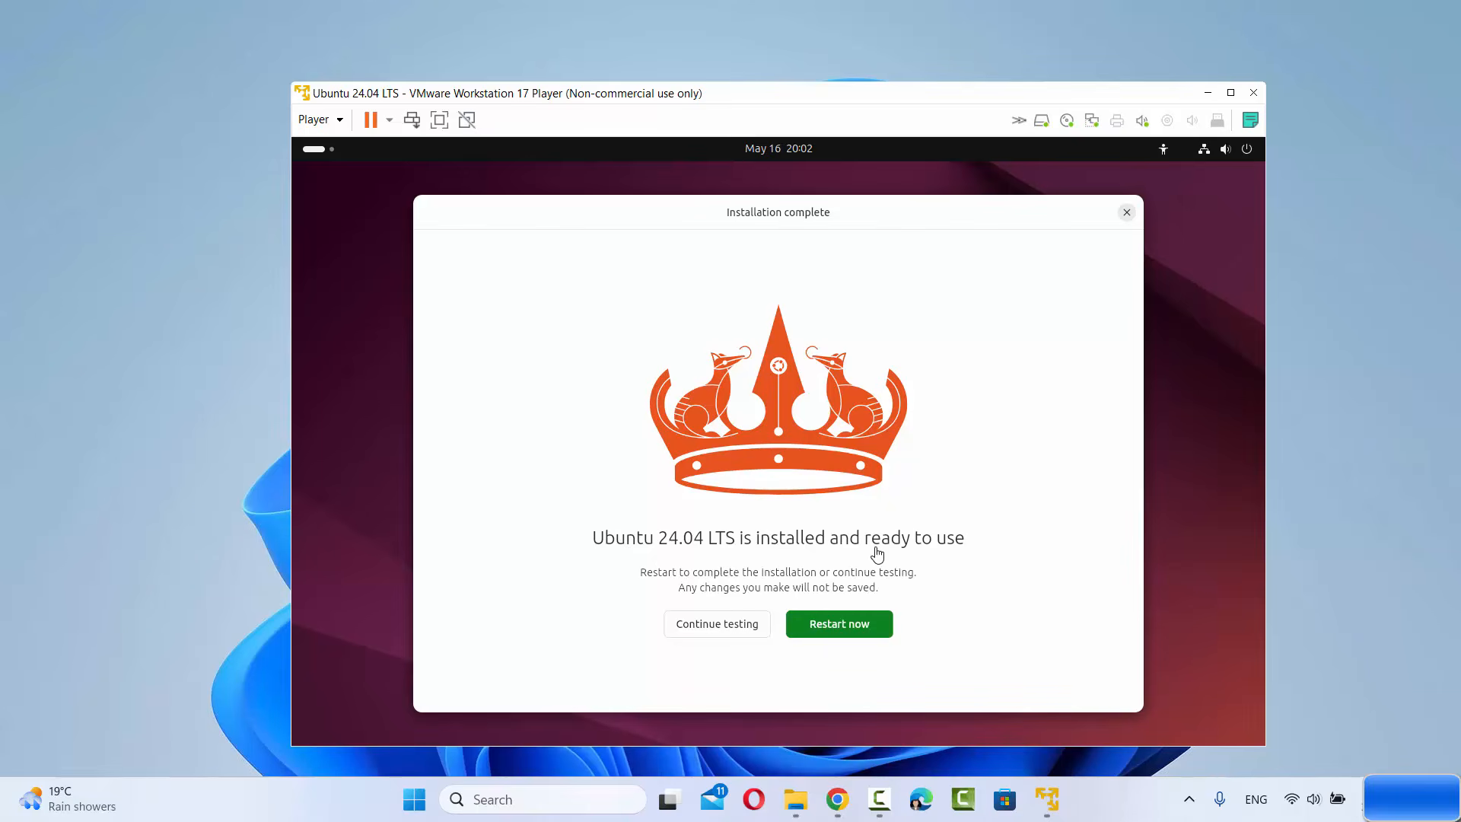
Restart the virtual machine into the installed Ubuntu and log in to the codebind account with its password.
{"action": "left_click", "coordinate": [854, 630]}
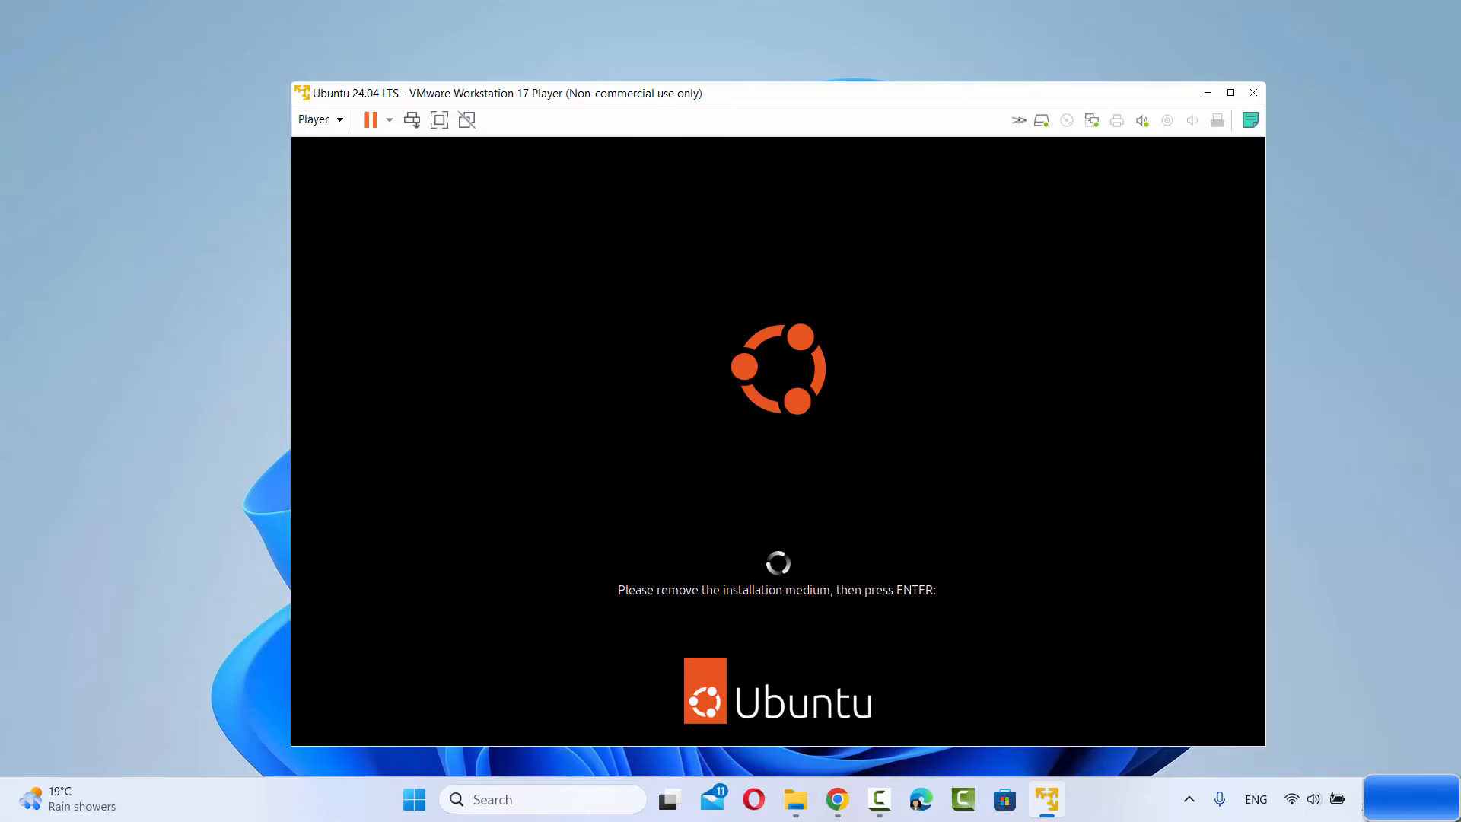
{"action": "key", "text": "Return"}
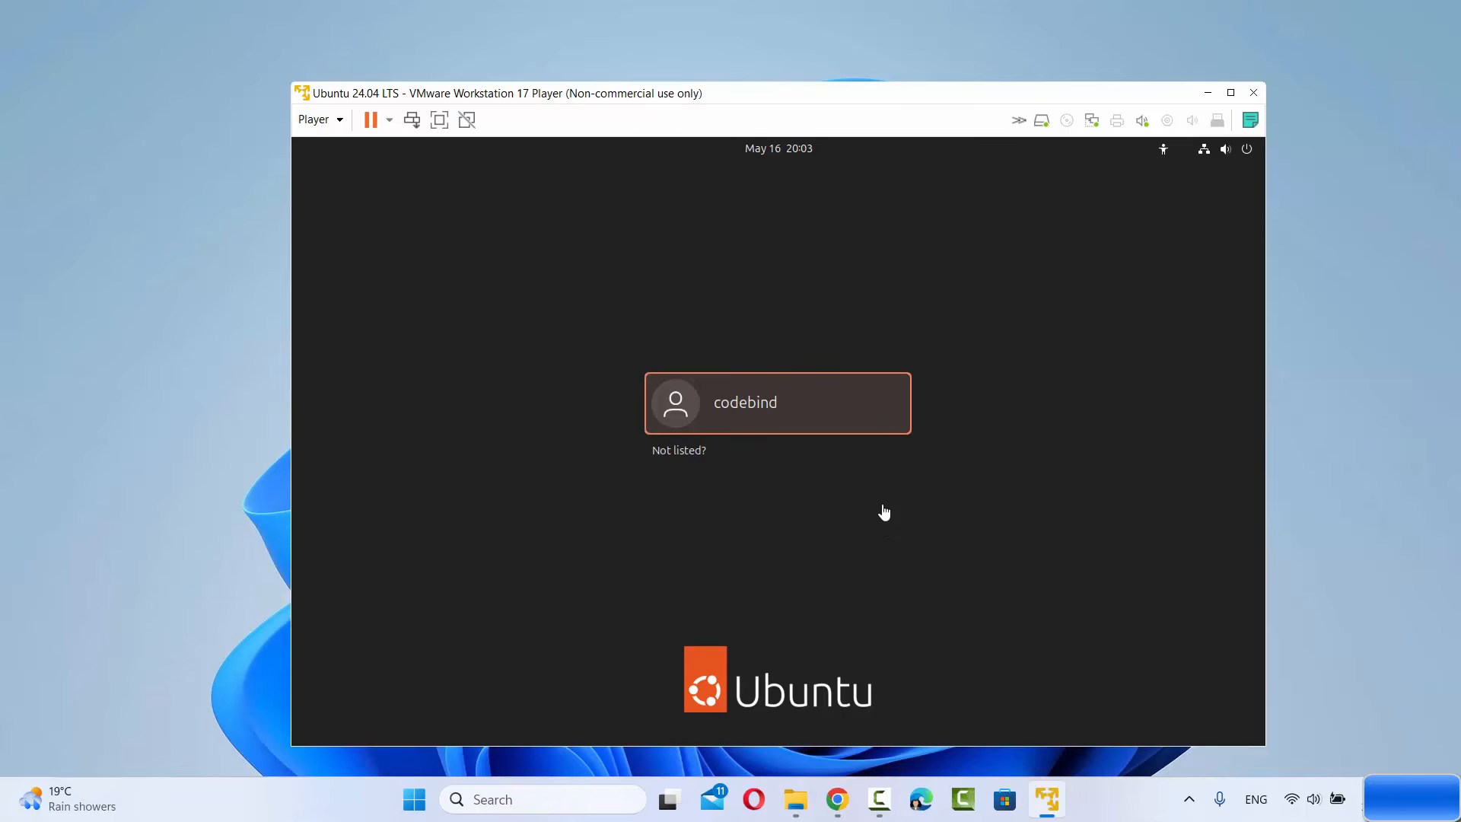
{"action": "left_click", "coordinate": [761, 404]}
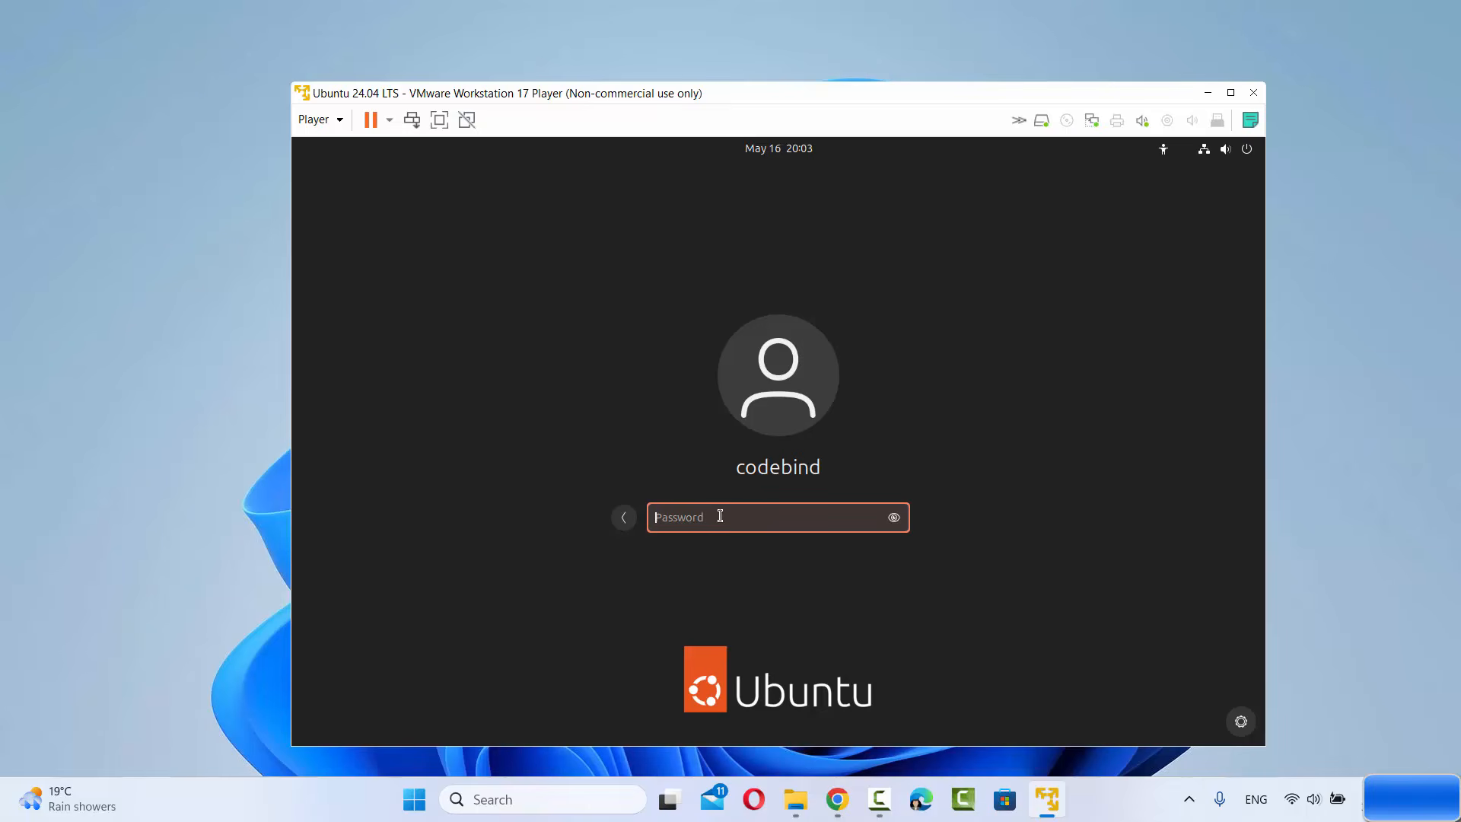
{"action": "type", "text": "******"}
{"action": "key", "text": "Return"}
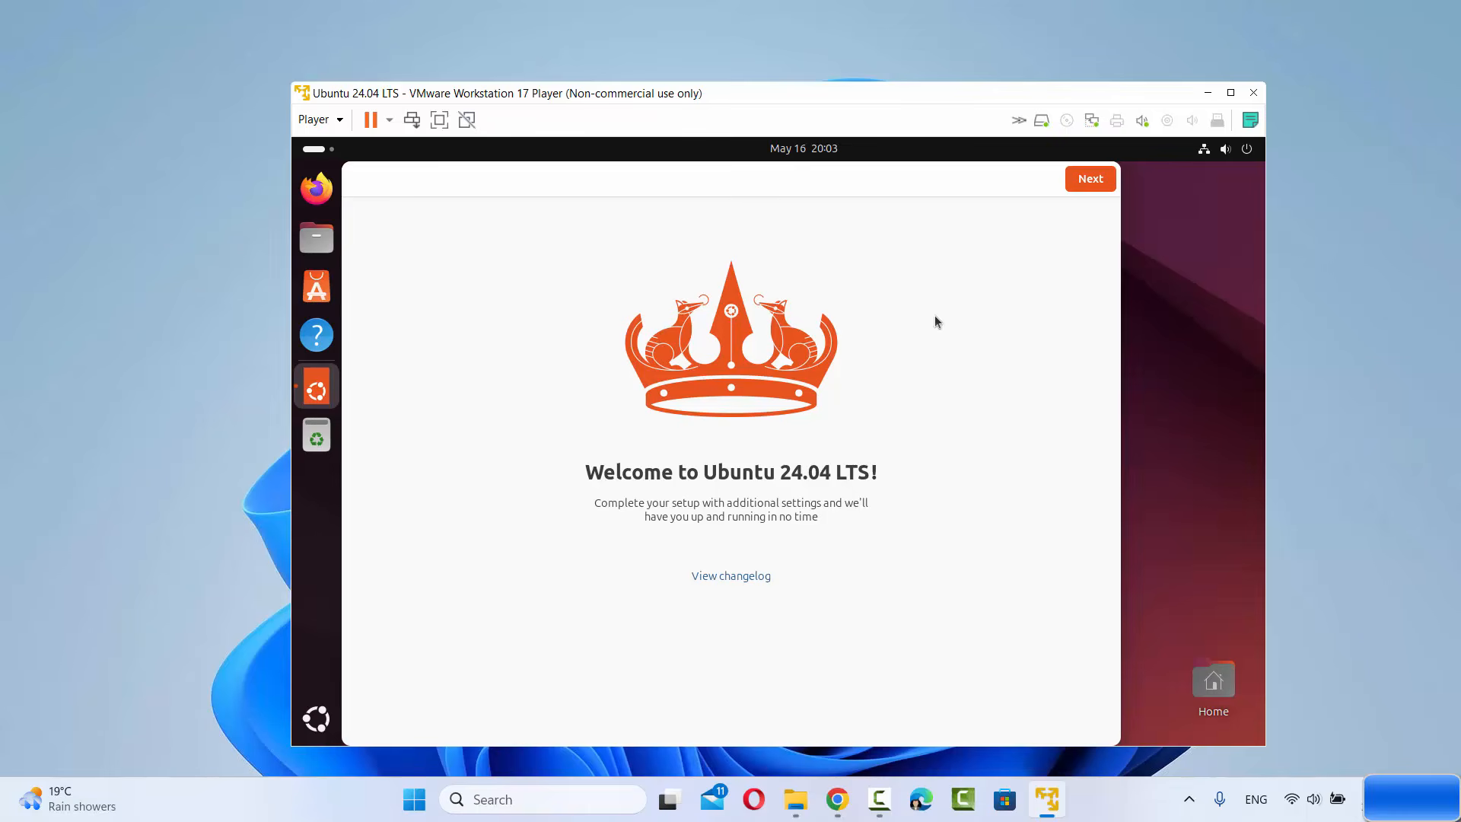
Complete the Ubuntu welcome setup, skipping Ubuntu Pro for now and declining to share system data.
{"action": "left_click", "coordinate": [1087, 181]}
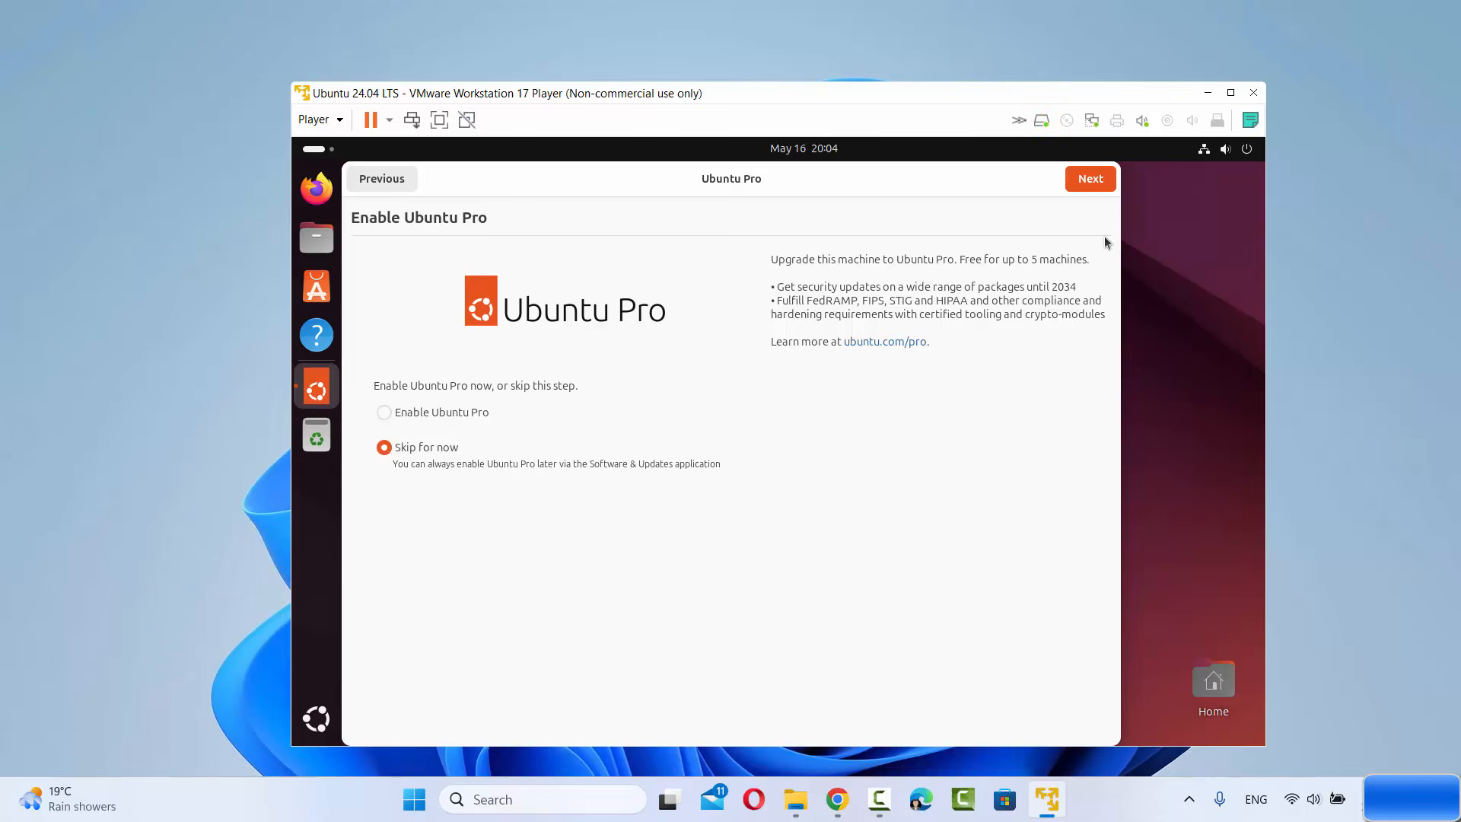
{"action": "left_click", "coordinate": [1085, 185]}
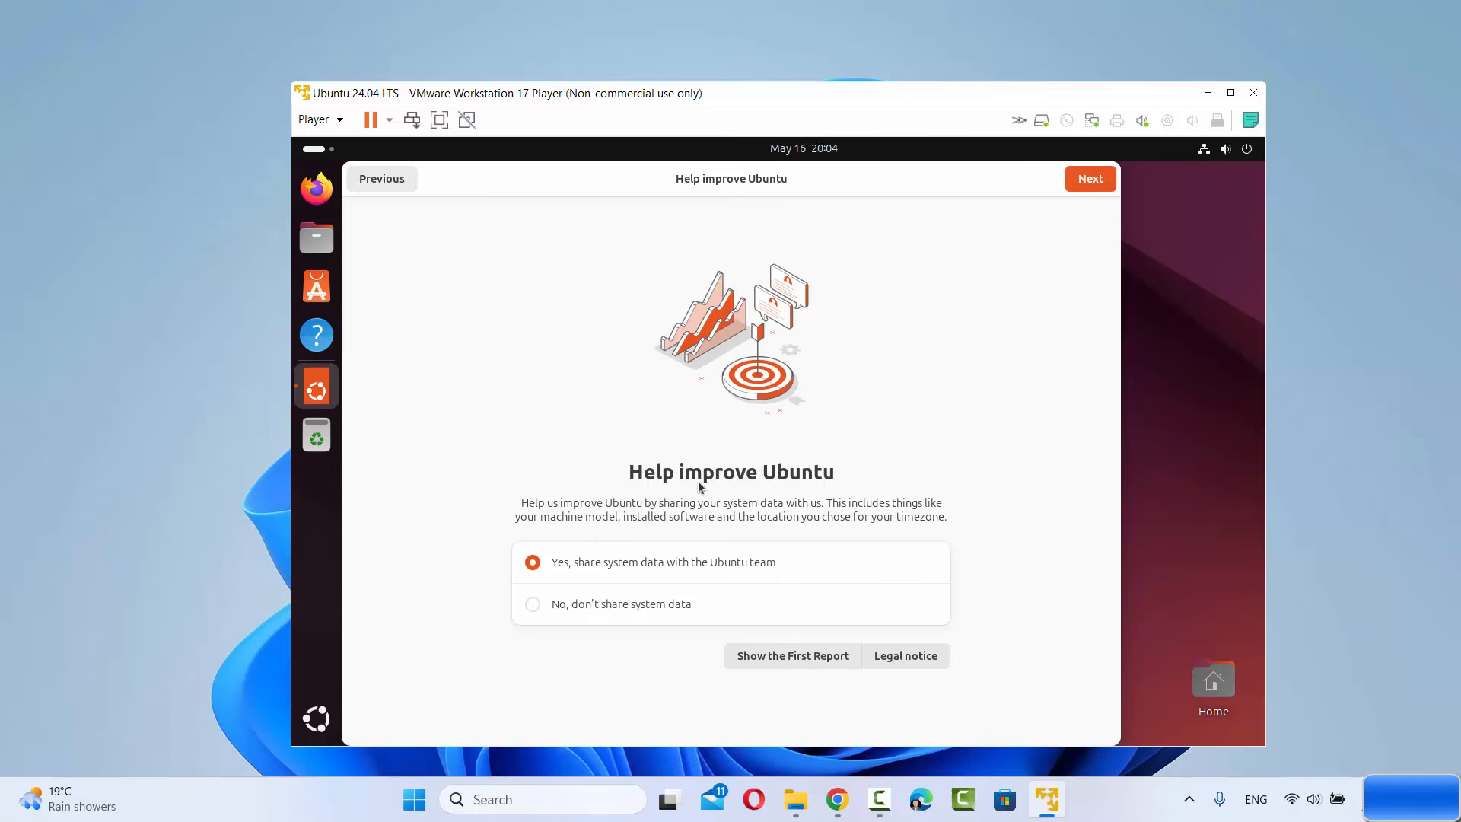
{"action": "left_click", "coordinate": [532, 605]}
{"action": "left_click", "coordinate": [1095, 183]}
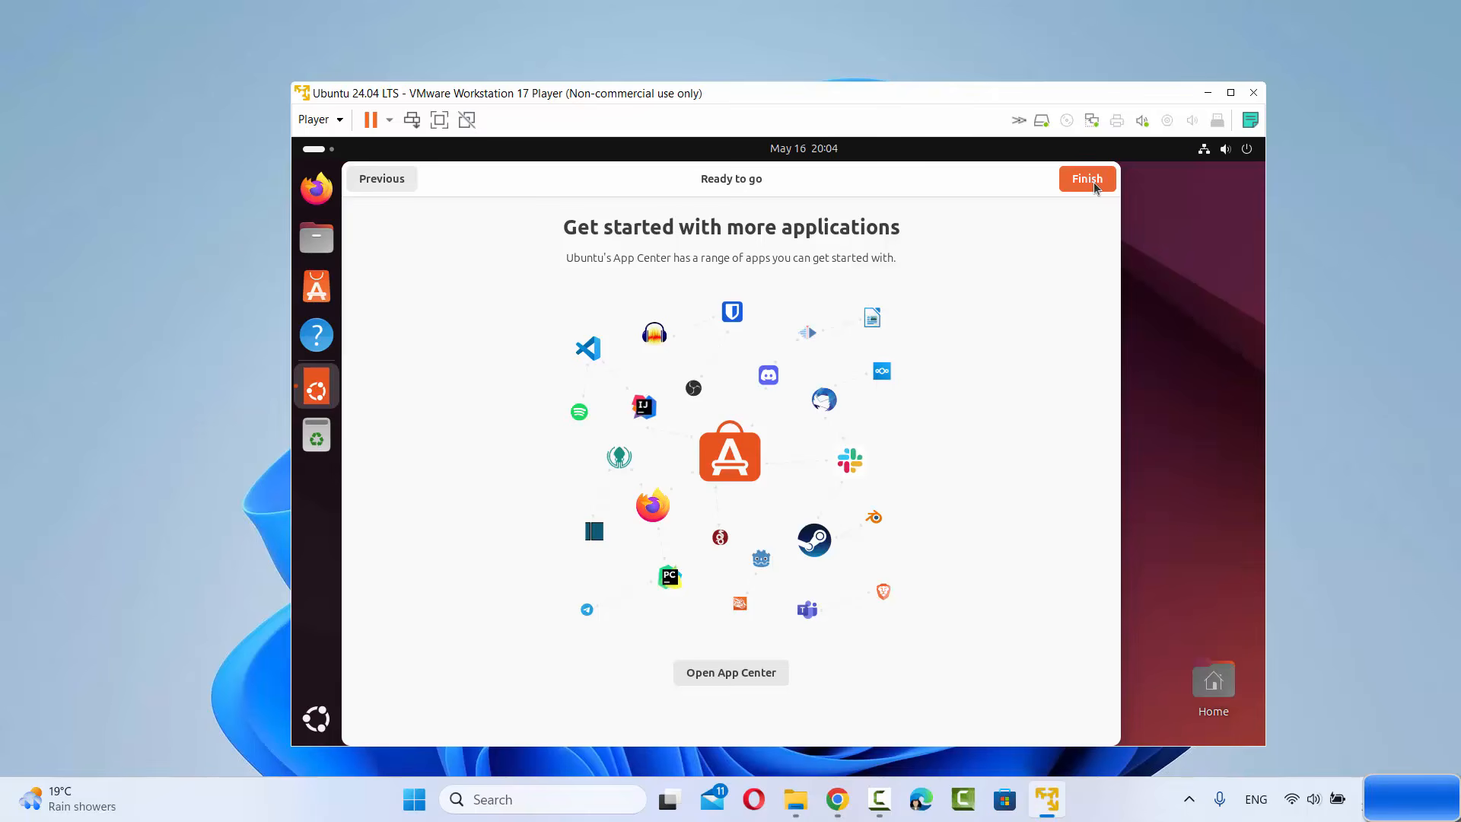
{"action": "left_click", "coordinate": [1088, 182]}
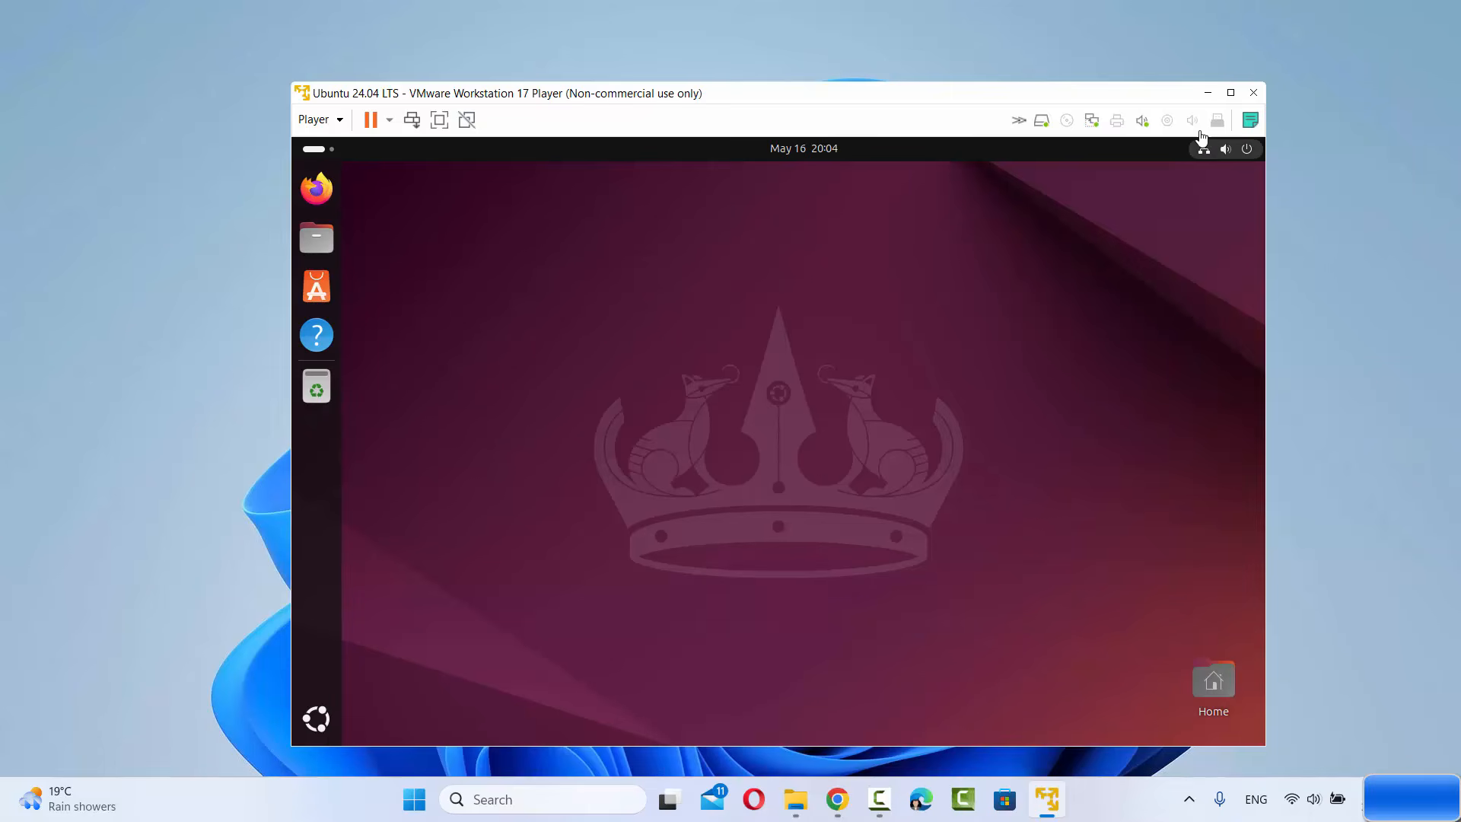
Maximize the virtual machine window and open Terminal from the Ubuntu applications.
{"action": "left_click", "coordinate": [1226, 99]}
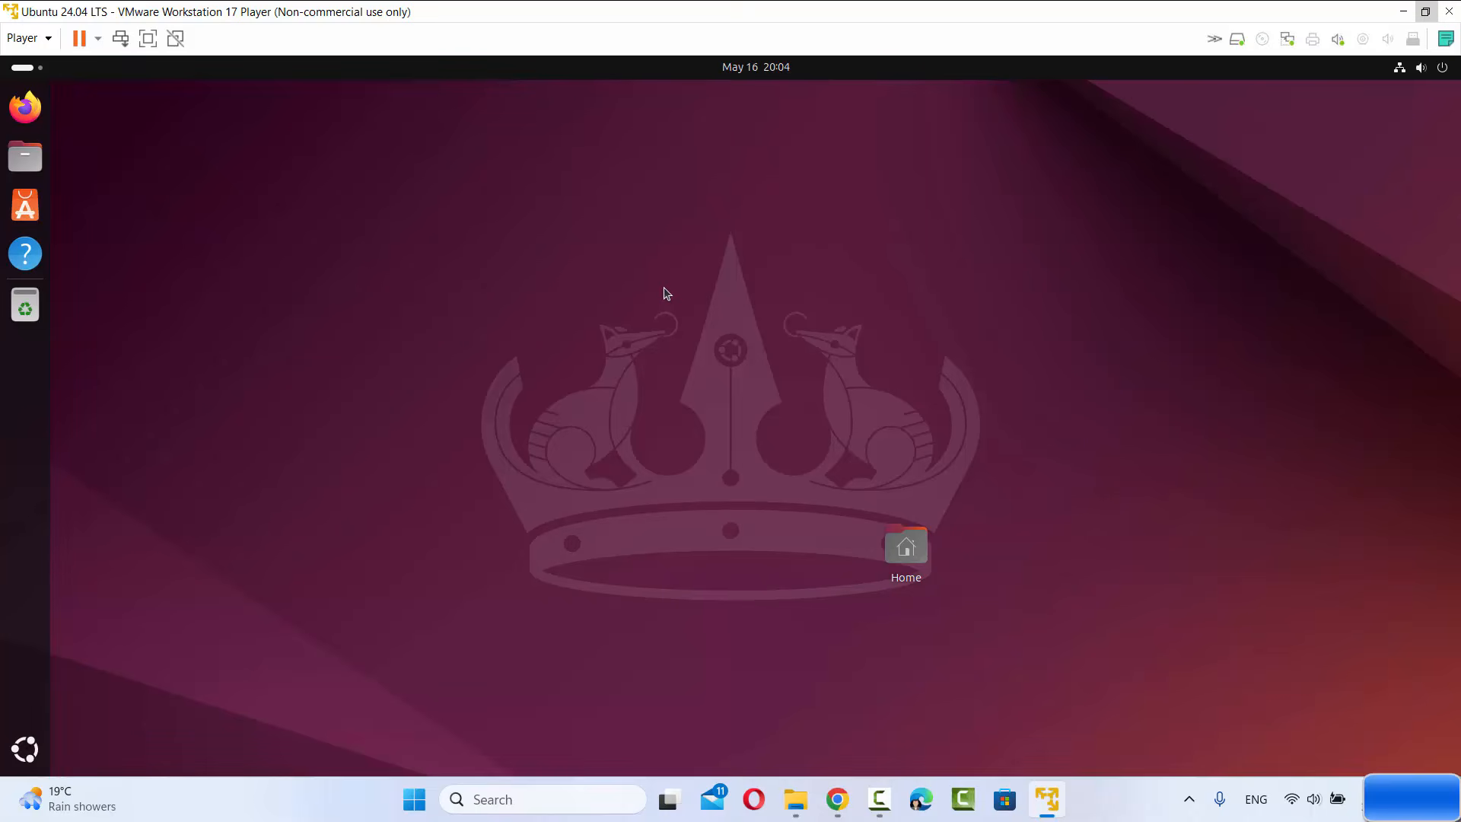
{"action": "left_click", "coordinate": [27, 755]}
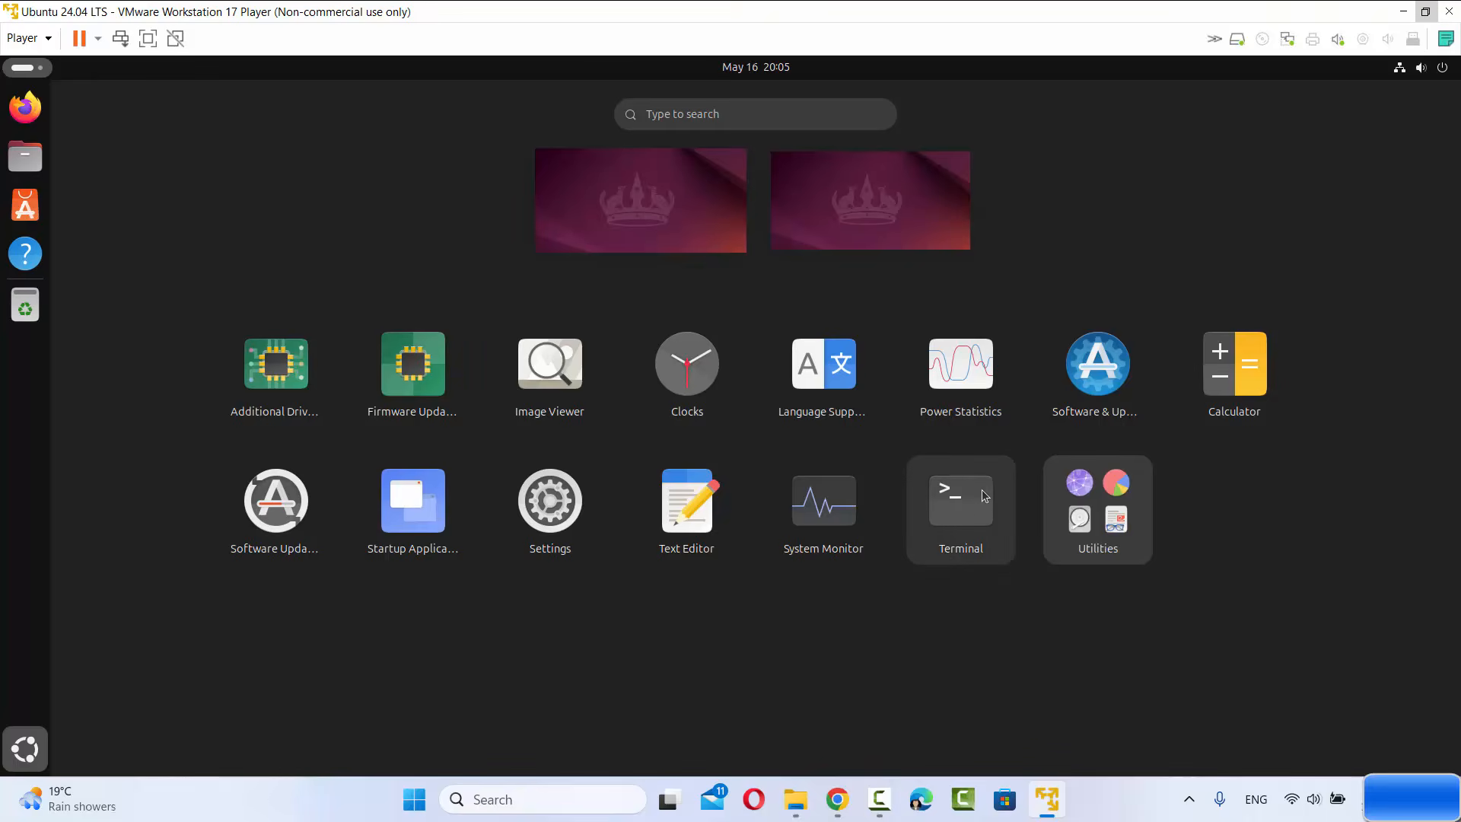
{"action": "left_click", "coordinate": [967, 509]}
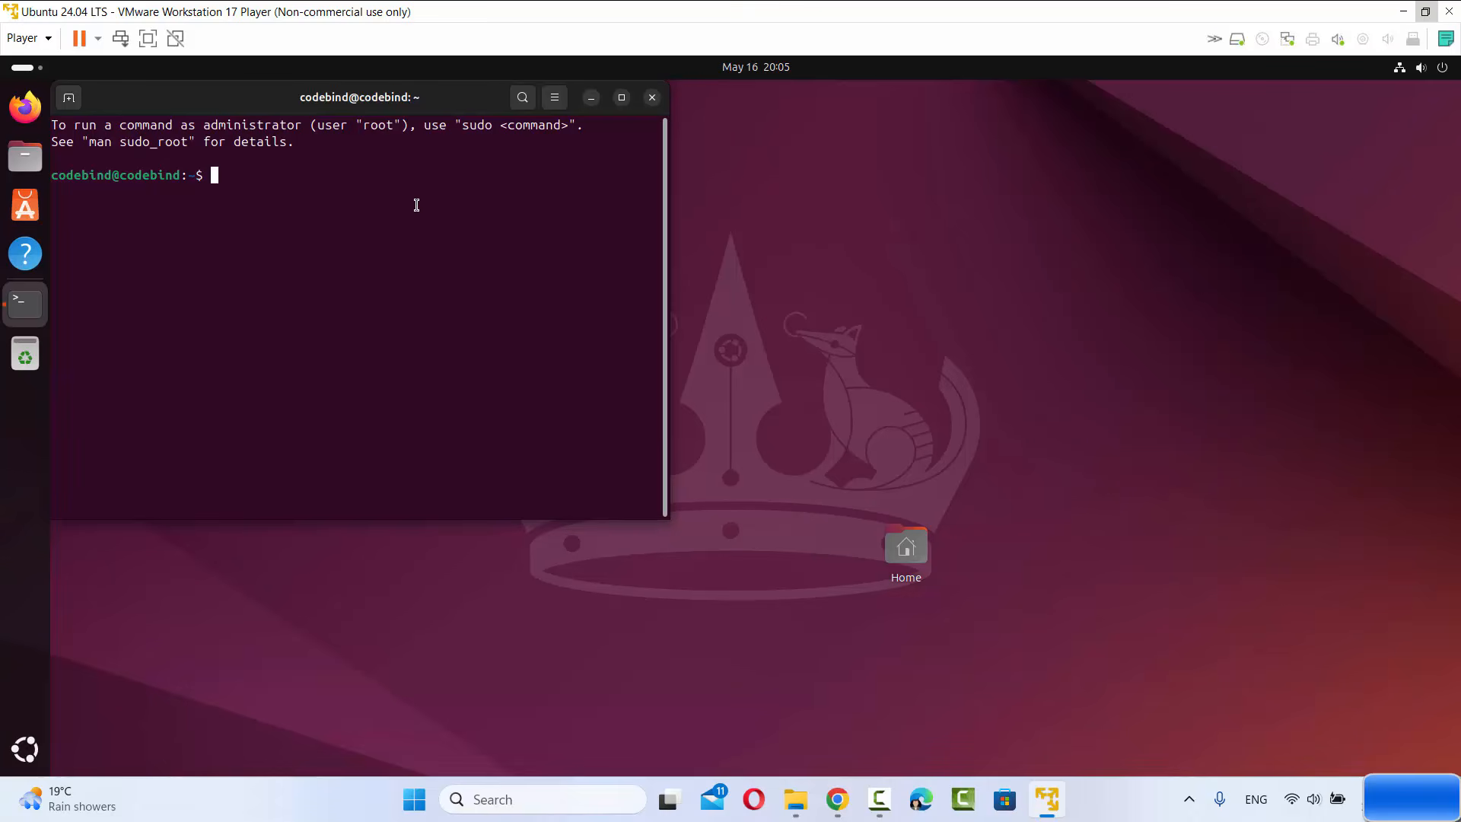
{"action": "left_click", "coordinate": [1140, 325]}
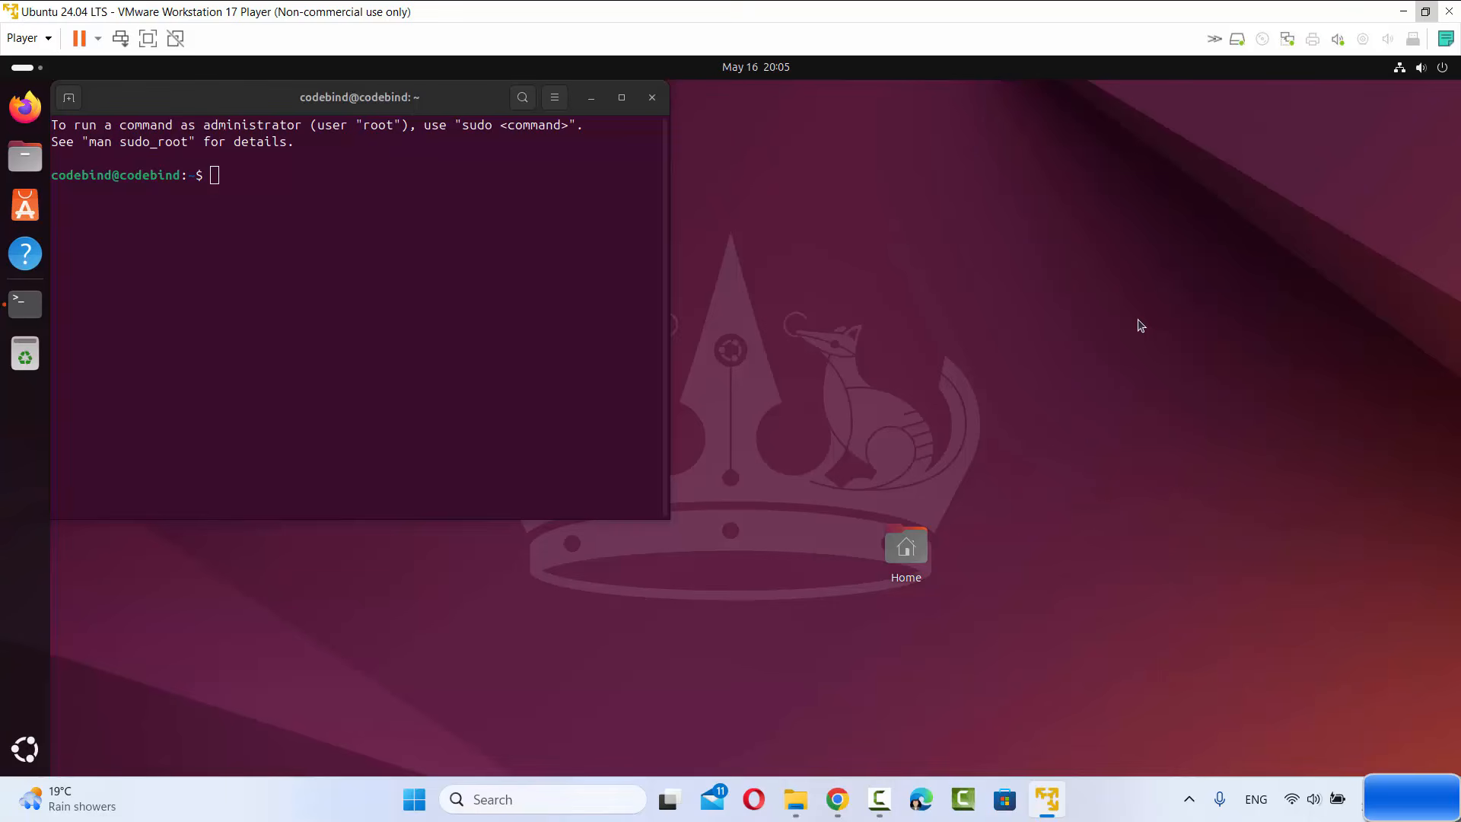